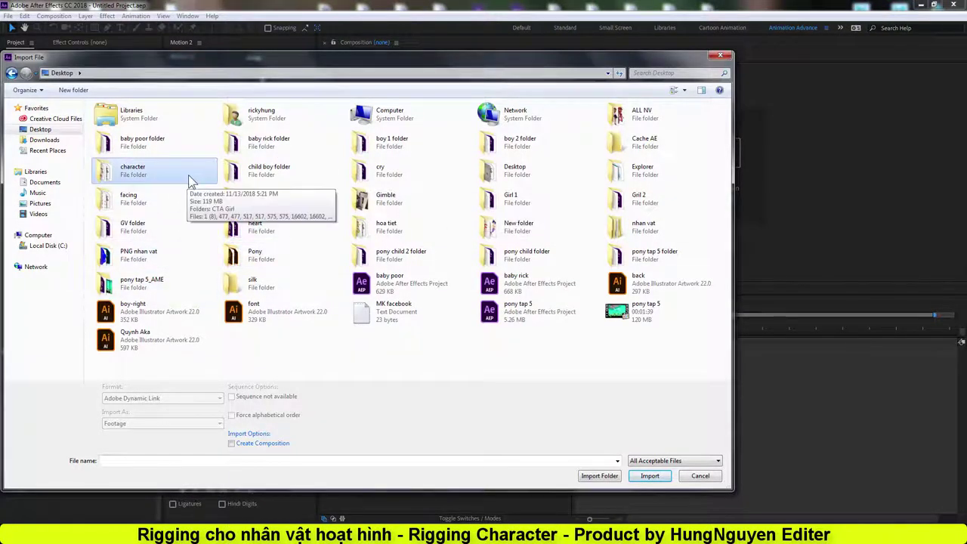
- Import boy-right.ai at Half resolution and pre-compose mouth layers 26–19 as mieng_Boy_R
double_click(635, 227)
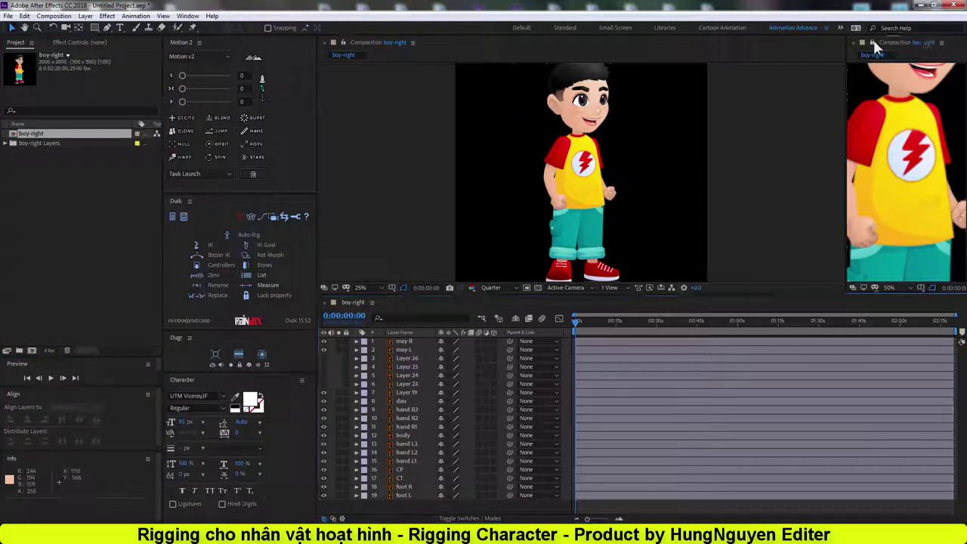
click(921, 322)
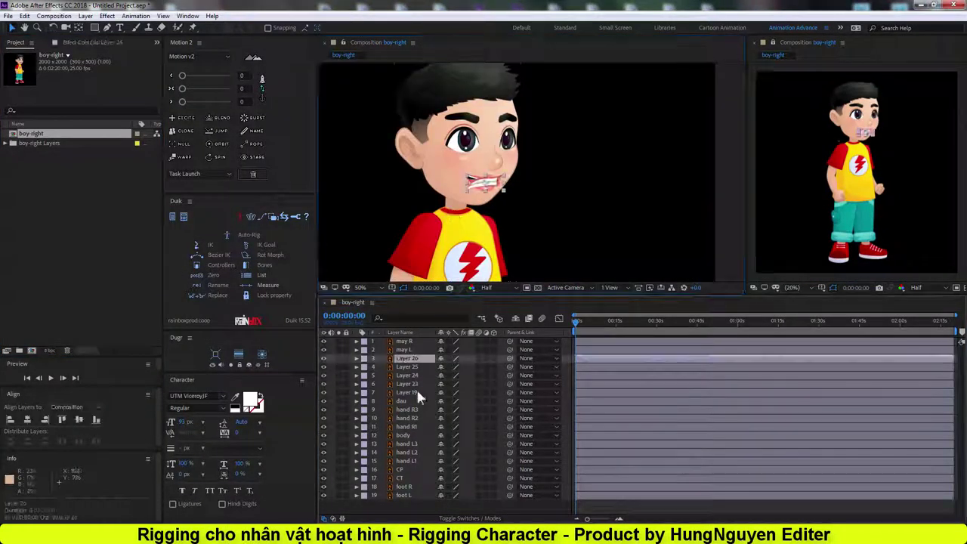
shift+click(418, 397)
key(ctrl+shift+c)
text(mieng_Bou)
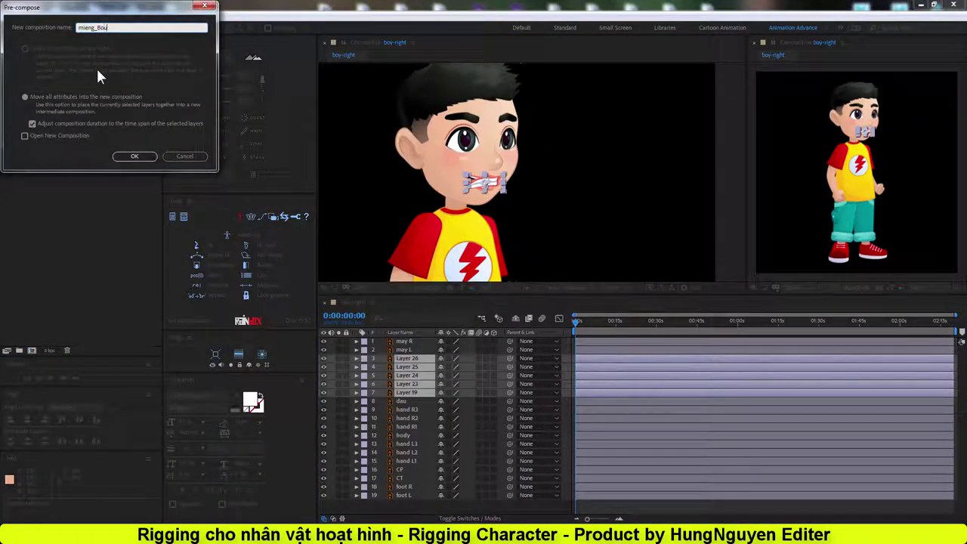
key(BackSpace)
text(y_R)
key(Return)
- Open the mieng_Boy_R precomp and stagger the mouth-shape layer bars in time
double_click(408, 358)
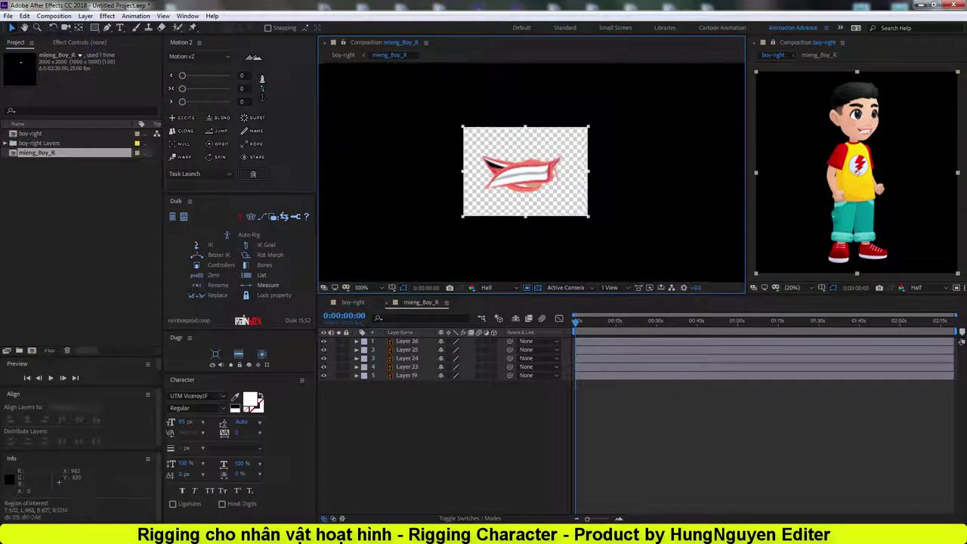
click(54, 16)
click(343, 54)
scroll(519, 209, up, 3)
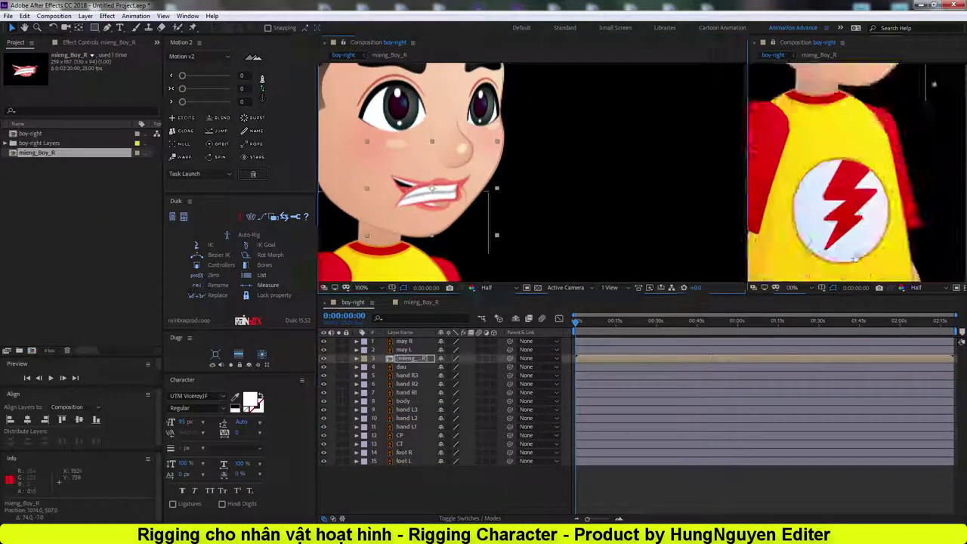
double_click(412, 358)
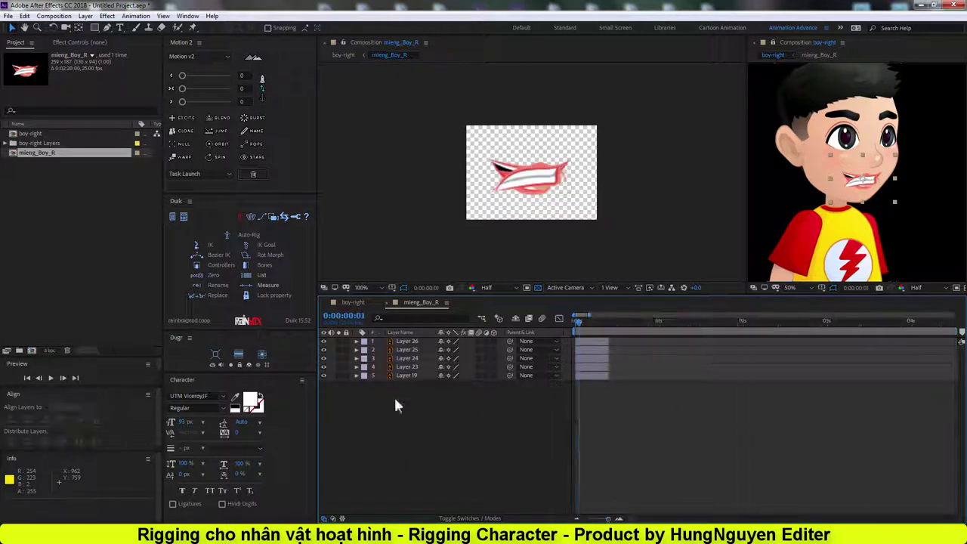
click(408, 342)
shift+click(409, 358)
drag(593, 350, 628, 372)
- Step through later frames to check each mouth shape, then select dau in boy-right
click(632, 323)
click(560, 179)
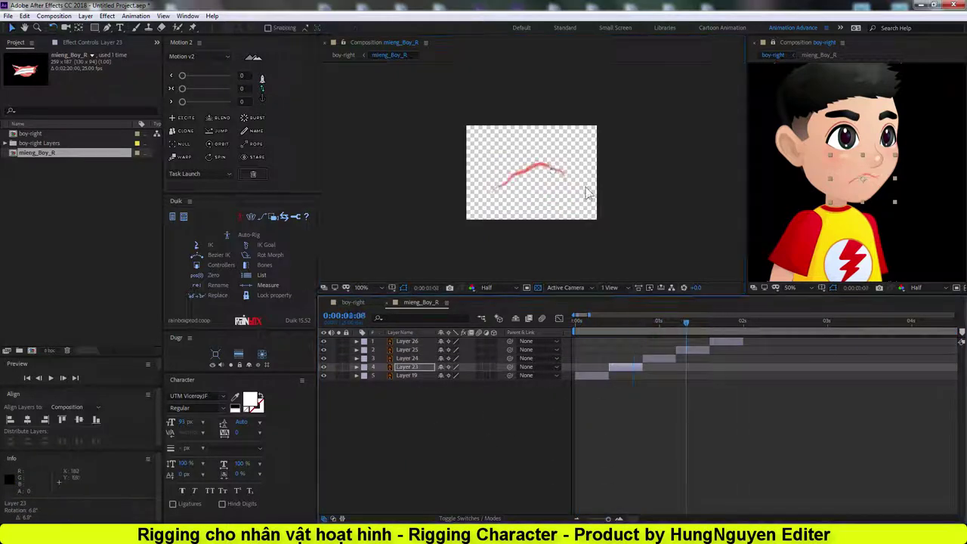
key(Page_Down)
key(Page_Down)
key(Page_Down)
click(572, 178)
click(646, 319)
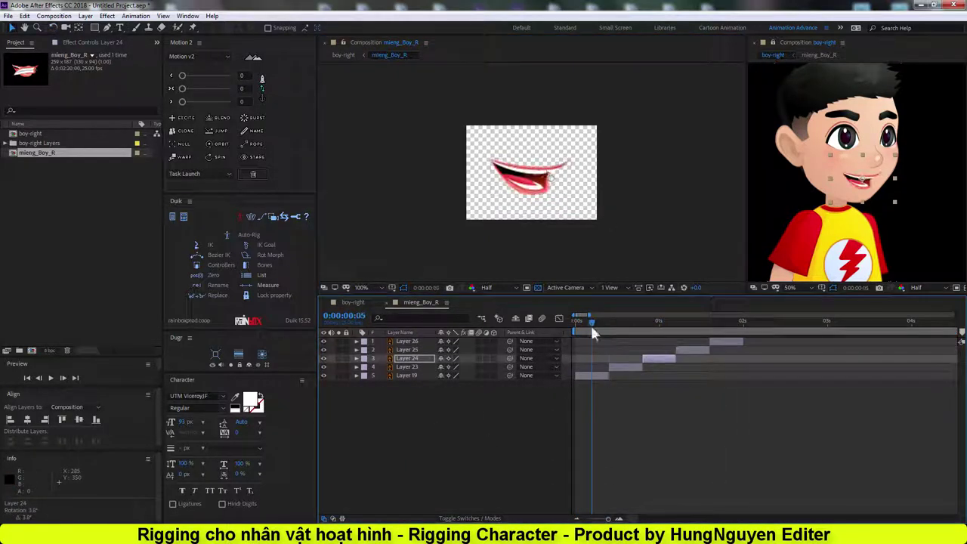
click(352, 302)
click(408, 367)
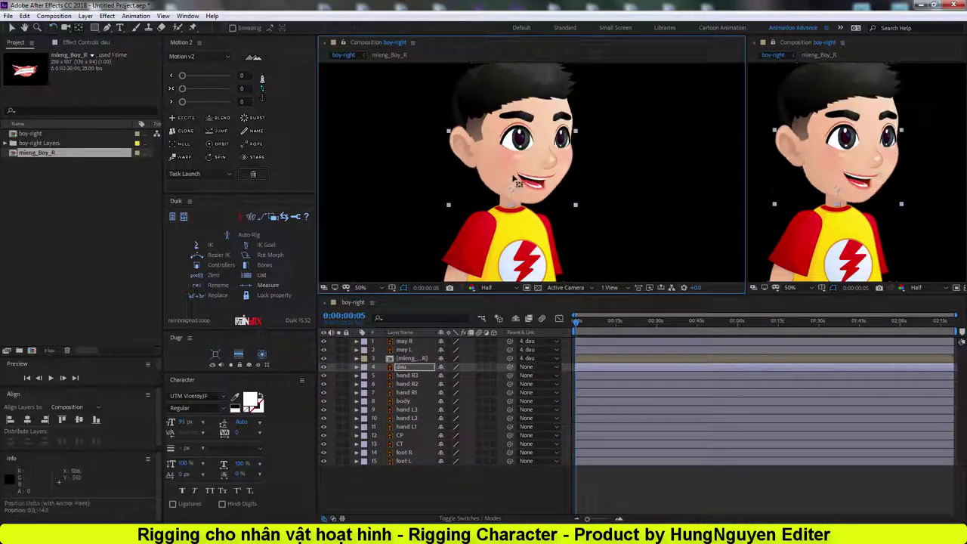
- Replace the hand R3 footage with a precomp and accept its composition settings
key(w)
key(s)
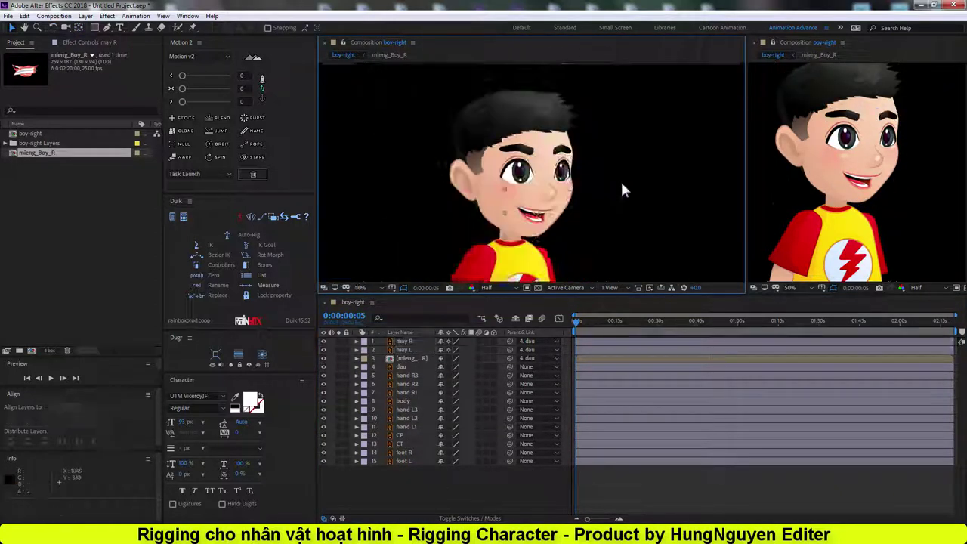
click(407, 384)
shift+click(407, 400)
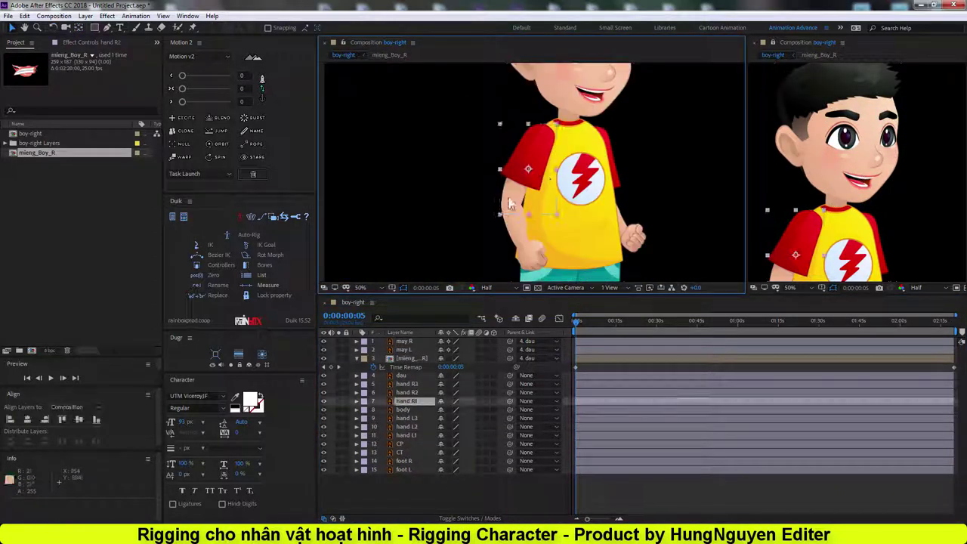
scroll(539, 201, down, 2)
right_click(45, 257)
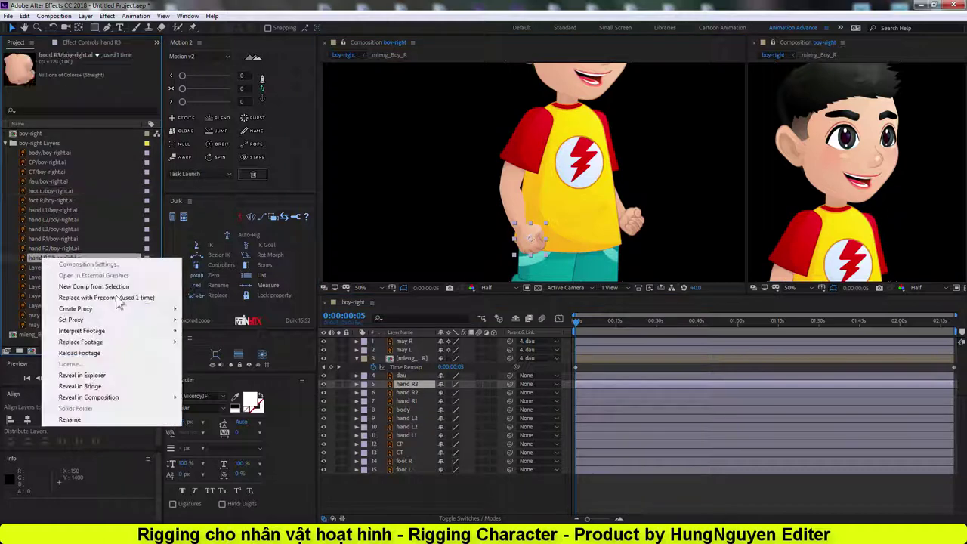
click(119, 302)
key(ctrl+k)
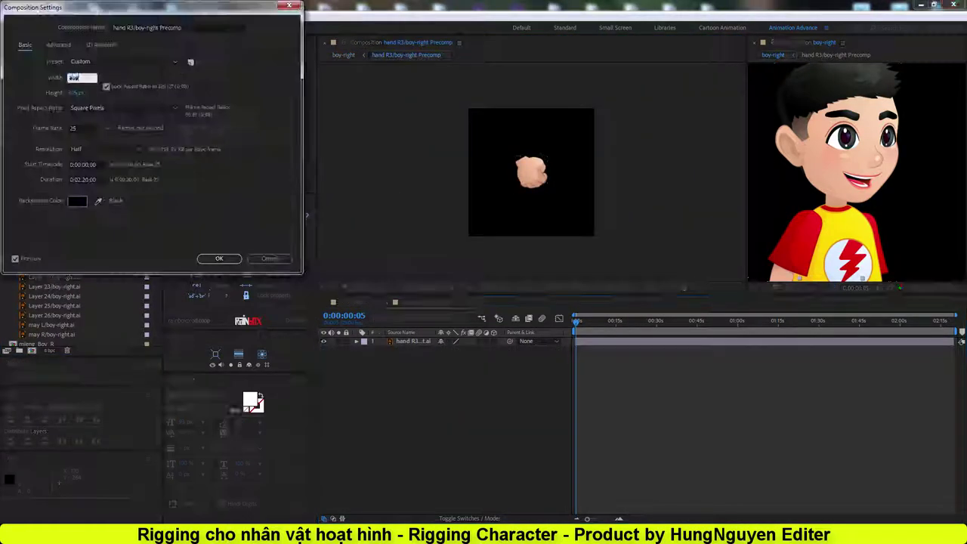
key(Return)
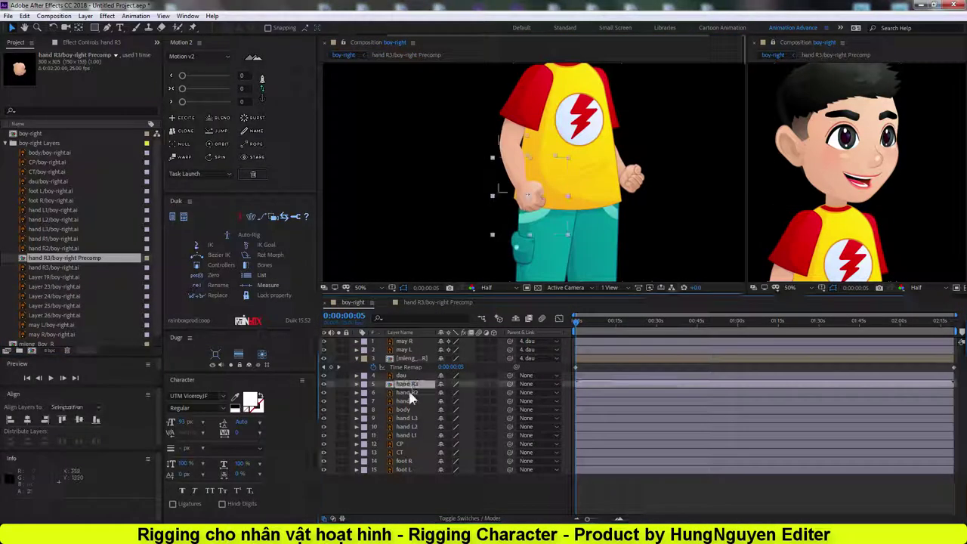
- Parent hand R3 to hand R2 and hand R2 to hand R1, then rotate to test the chain
drag(510, 384, 406, 401)
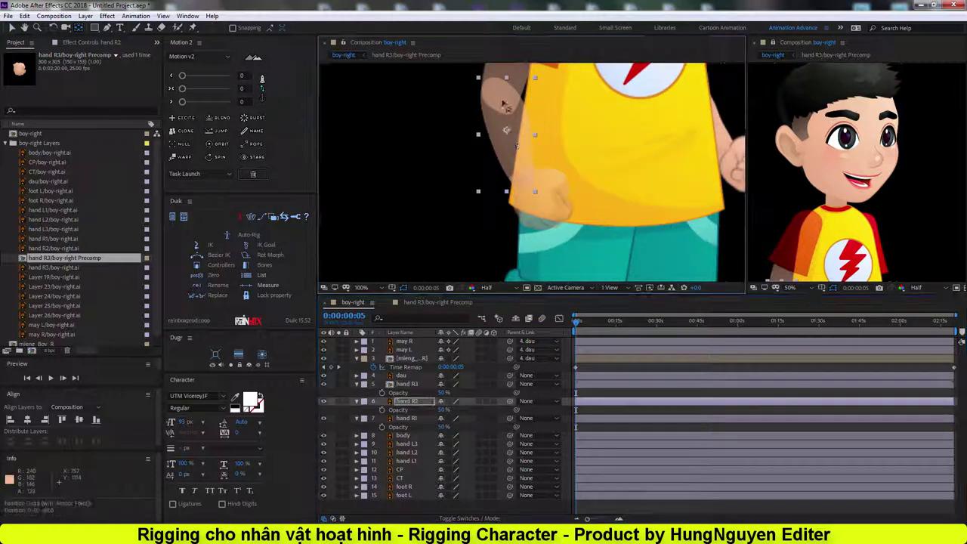
drag(510, 401, 414, 422)
key(w)
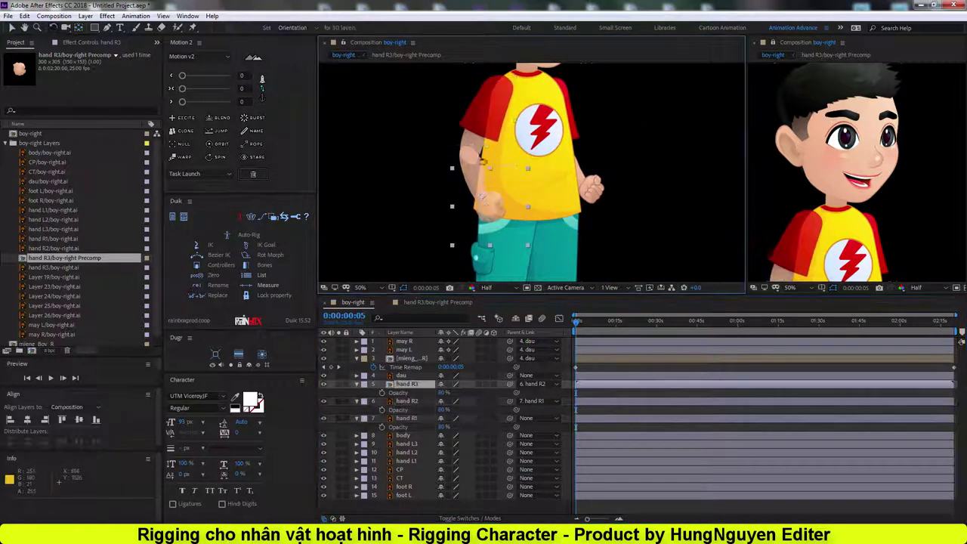
drag(501, 83, 519, 171)
click(519, 171)
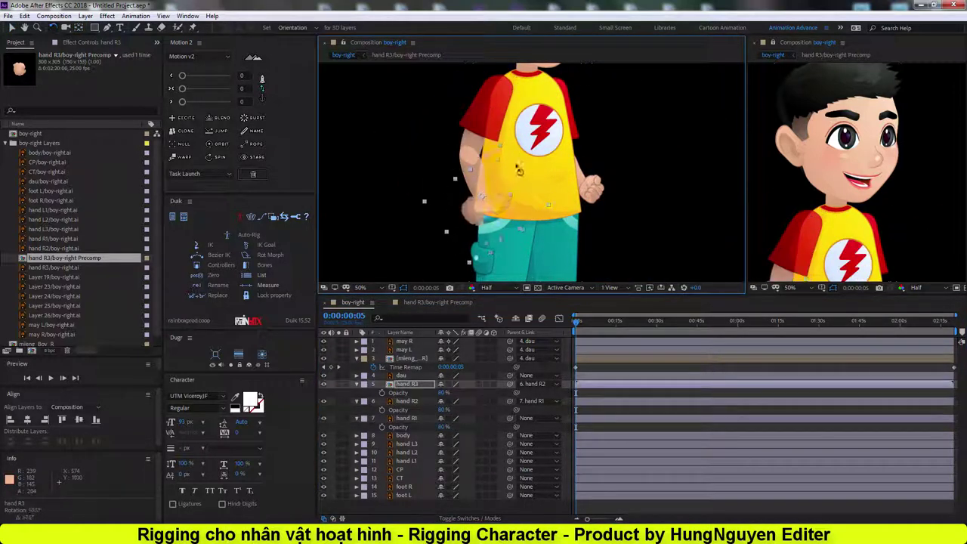
click(407, 402)
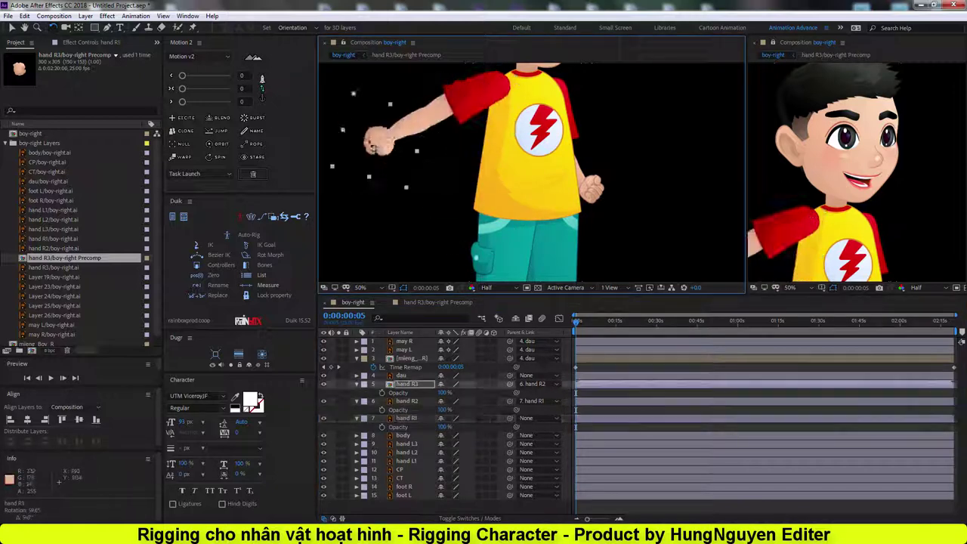
drag(434, 197, 386, 170)
scroll(386, 170, up, 2)
scroll(480, 204, down, 2)
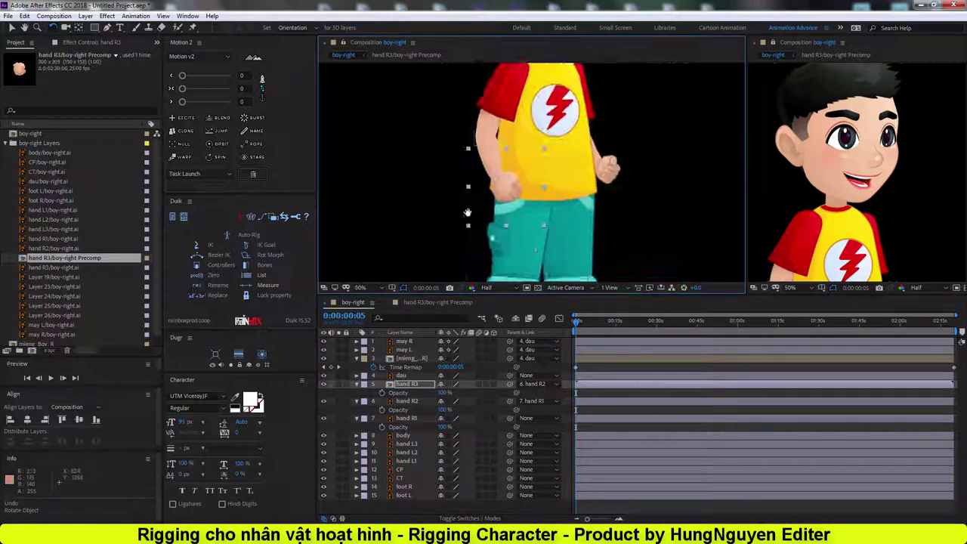
- Save the project as boy_right
key(ctrl+s)
text(boy_right)
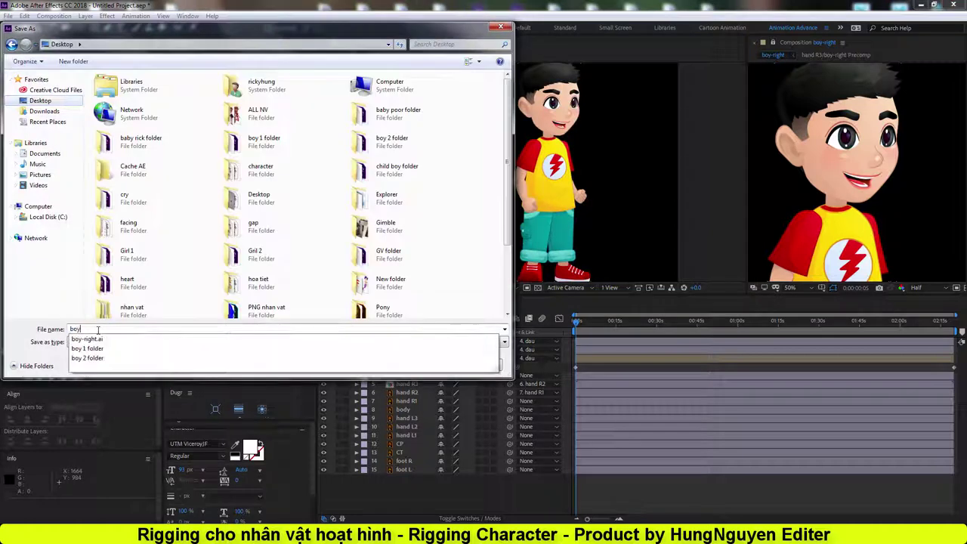
key(Return)
- Create a Duik IK on hand R3–R1 with a renamed CT_hand R3 controller
click(412, 384)
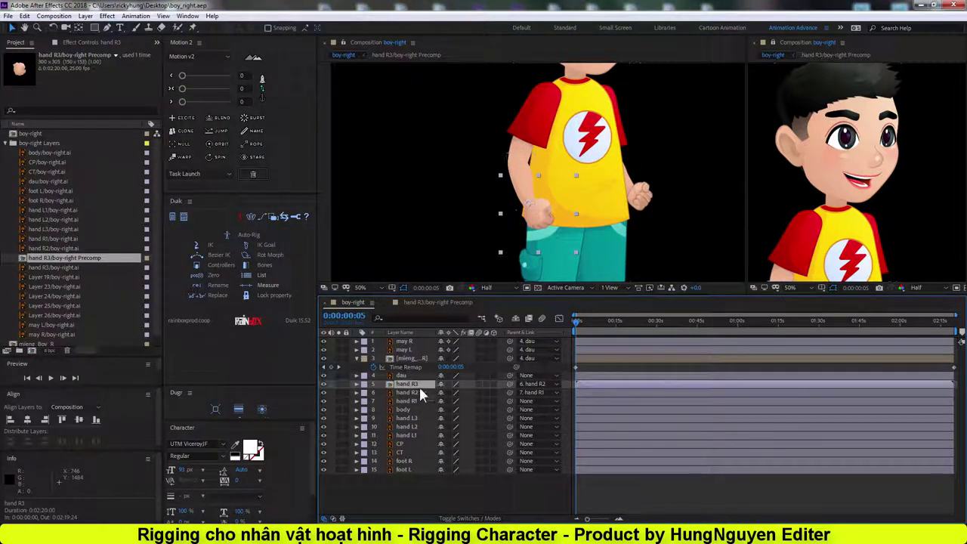
shift+click(416, 401)
click(212, 251)
shift+click(407, 402)
click(408, 384)
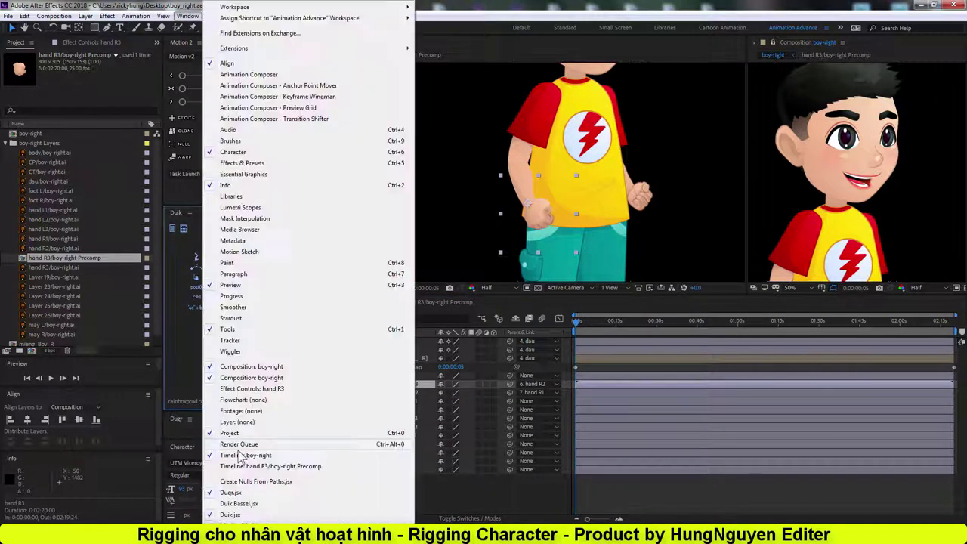
click(240, 455)
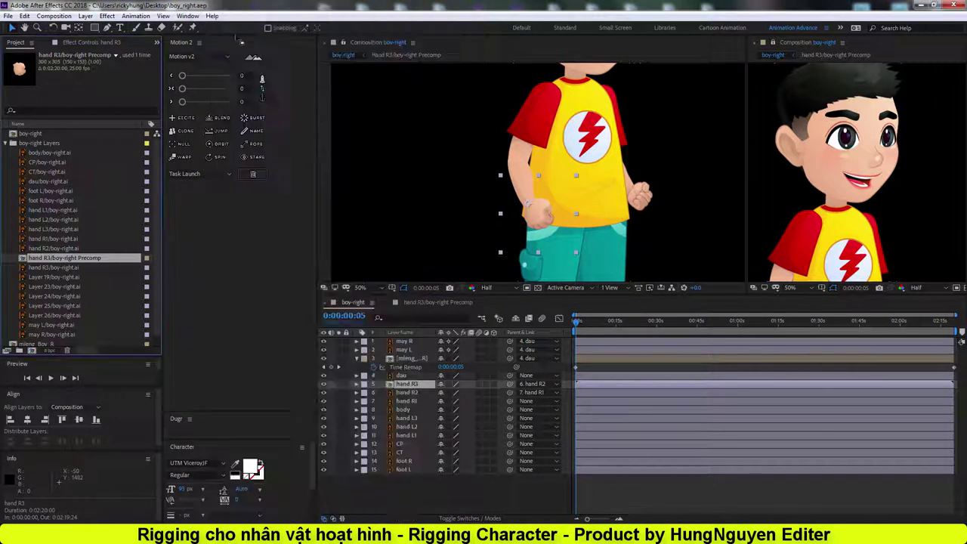
click(274, 367)
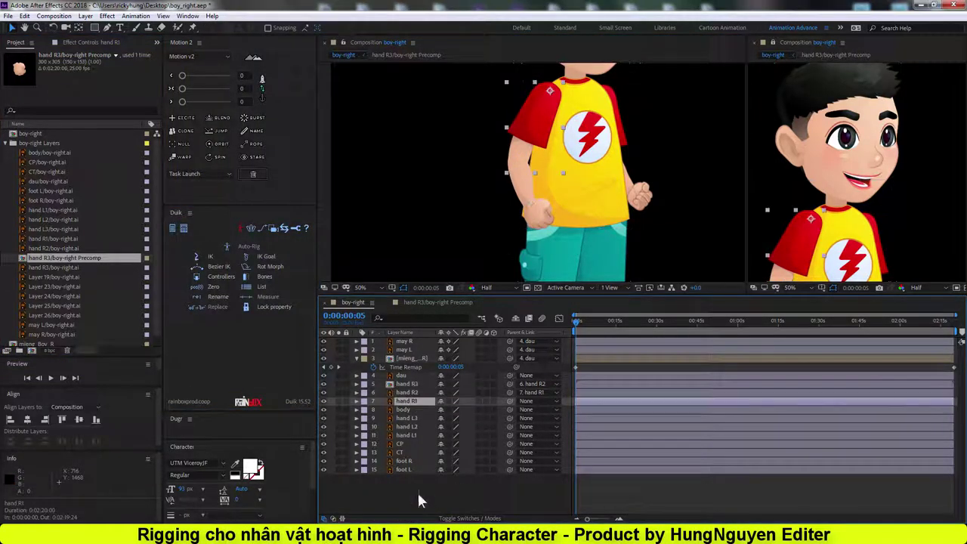
click(204, 277)
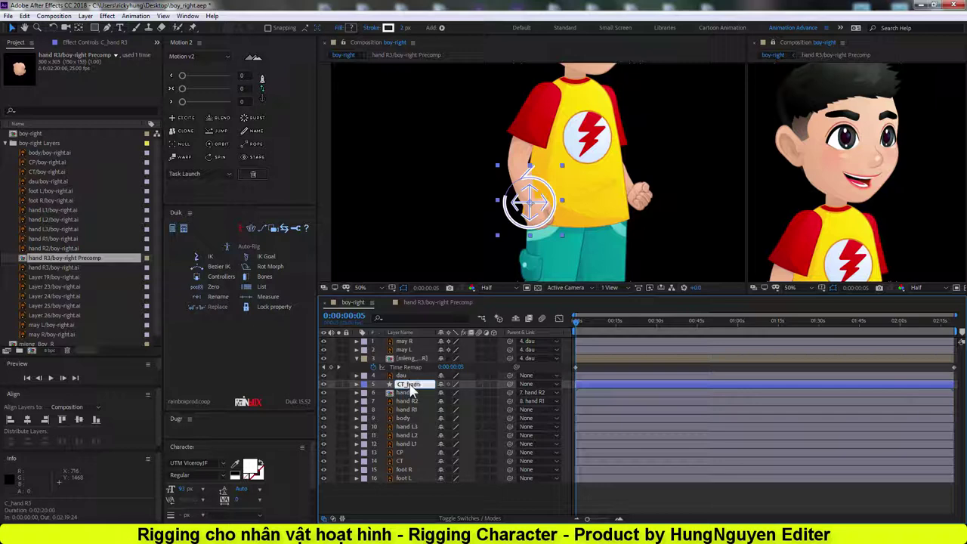
click(489, 409)
- Move and rotate the hand controller to test, then parent hand R1 and dau to body
click(430, 394)
drag(529, 202, 552, 199)
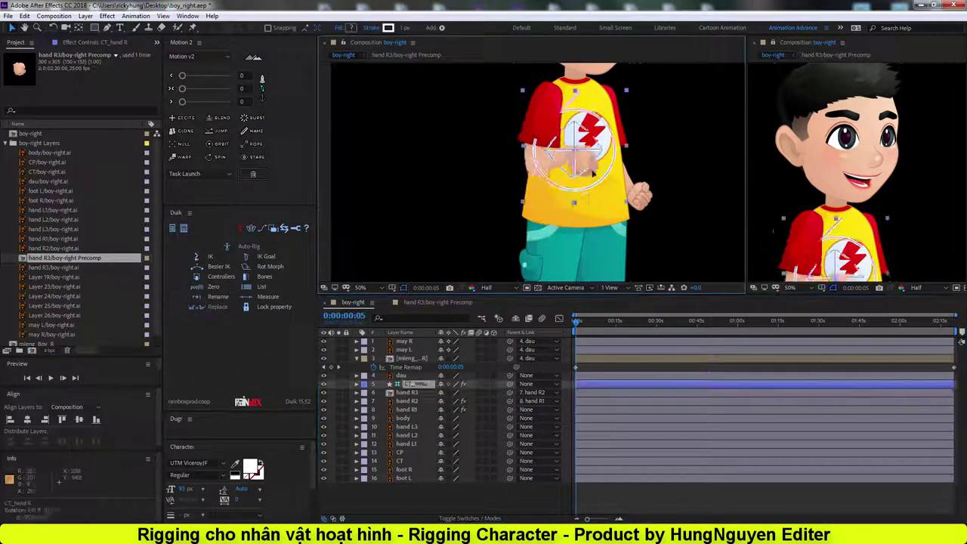
drag(491, 189, 481, 174)
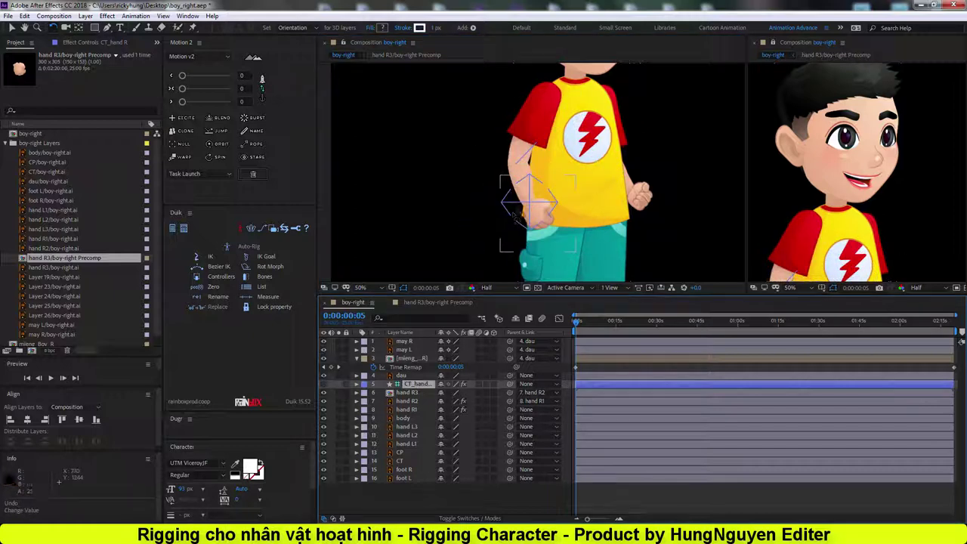
key(v)
click(407, 393)
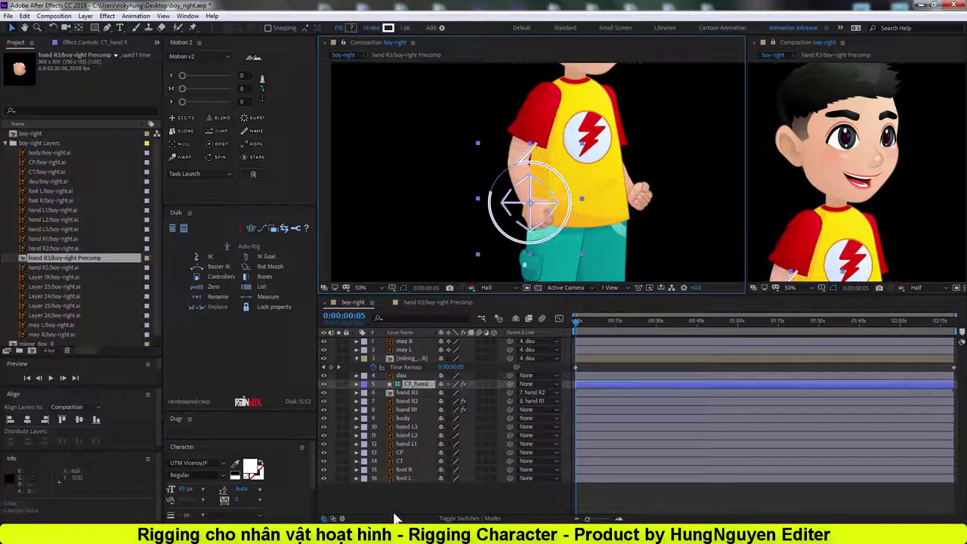
drag(510, 410, 402, 418)
click(401, 376)
drag(510, 375, 402, 418)
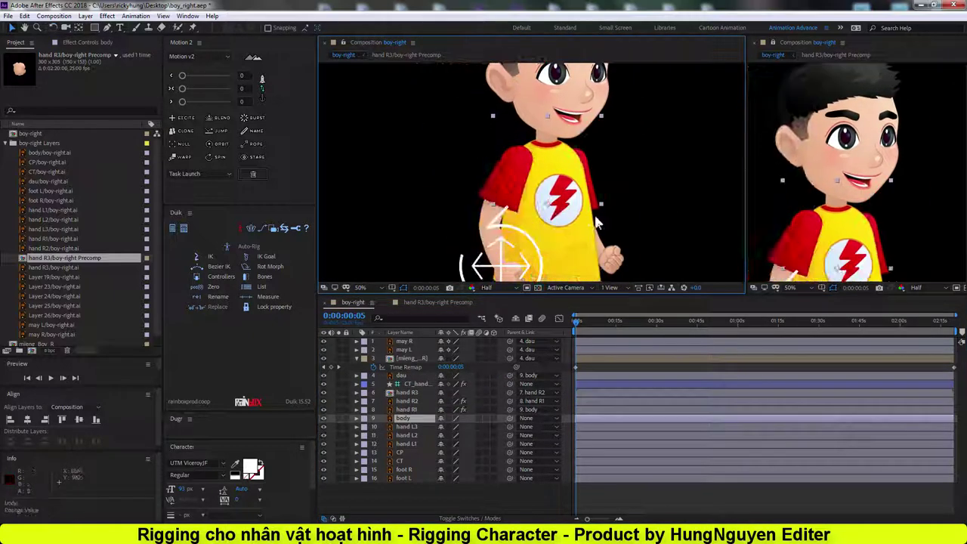
- Isolate and zoom in on the left arm layers, selecting the left hand
key(comma)
drag(338, 427, 338, 444)
key(period)
click(402, 427)
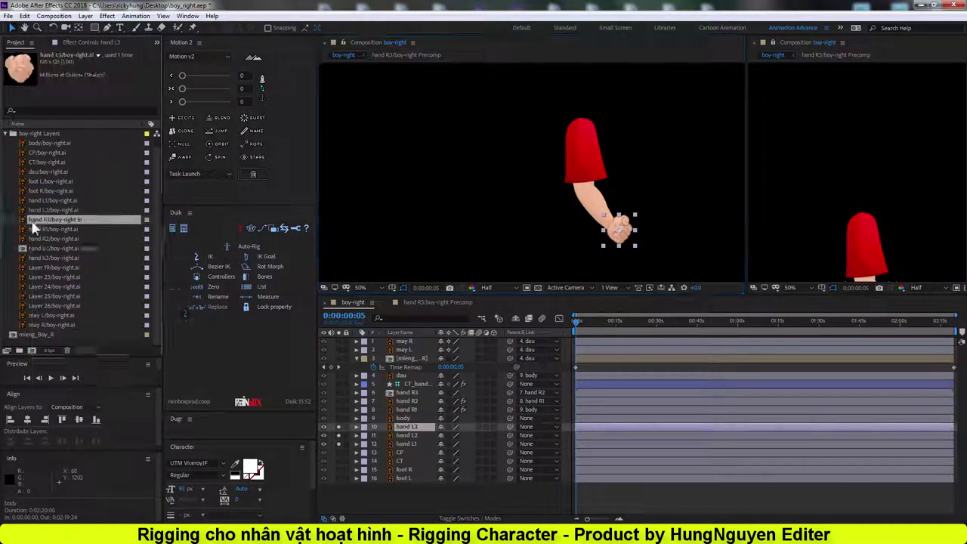
- Show the left-hand layers' opacity and parent hand L3 to hand L2
key(period)
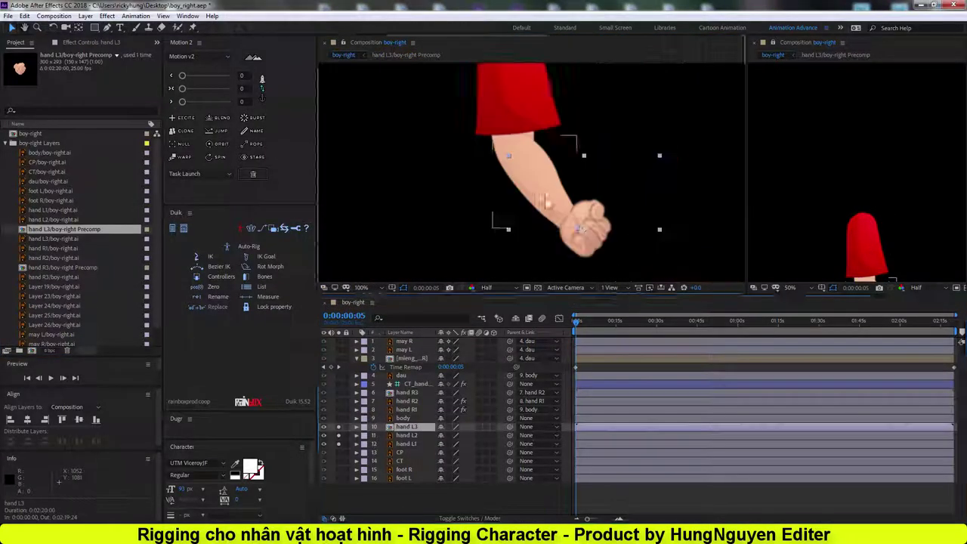
key(comma)
key(t)
click(405, 461)
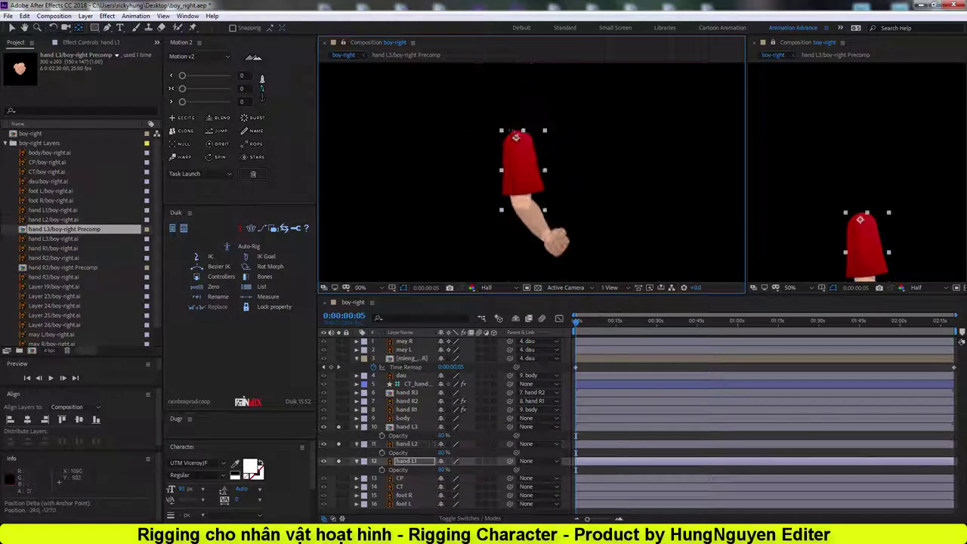
key(w)
click(407, 427)
key(period)
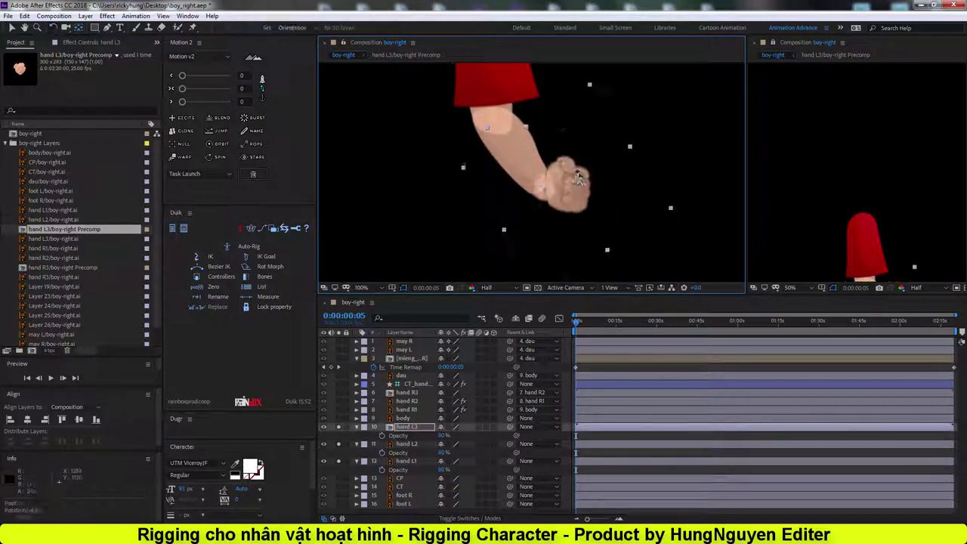
mouse_move(491, 129)
mouse_down()
mouse_move(505, 130)
mouse_move(490, 134)
mouse_move(507, 151)
mouse_up()
- Move the CT_hand L controller above the left-hand layers in the timeline
key(comma)
click(406, 461)
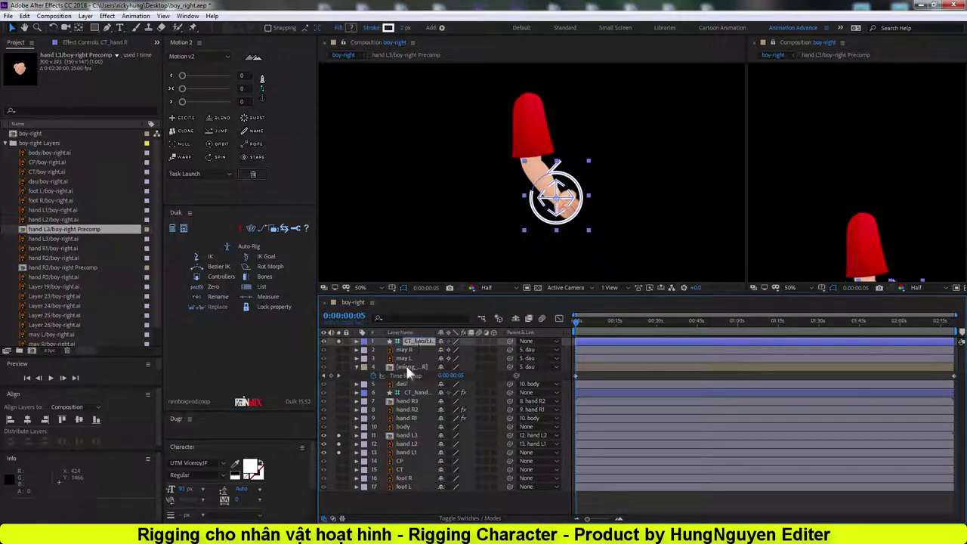
drag(415, 342, 415, 425)
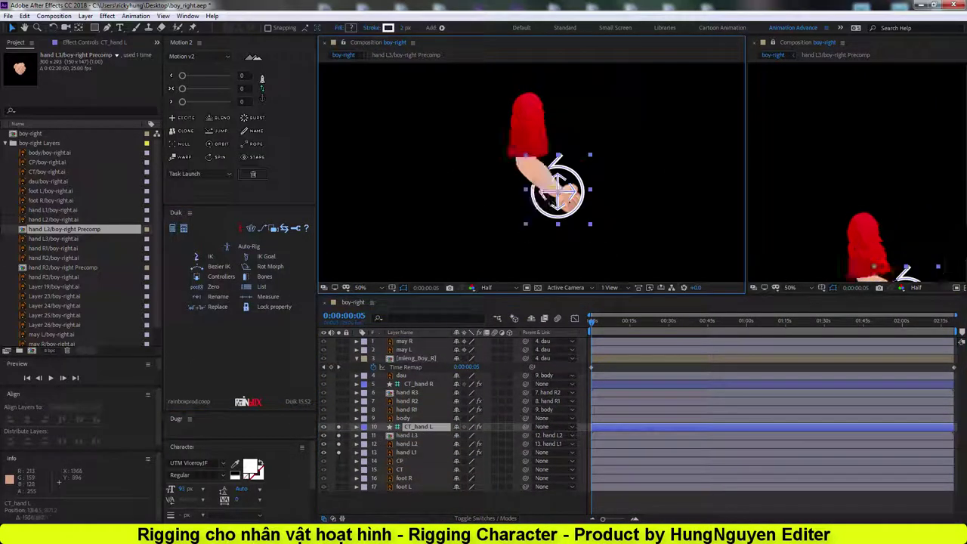
click(403, 418)
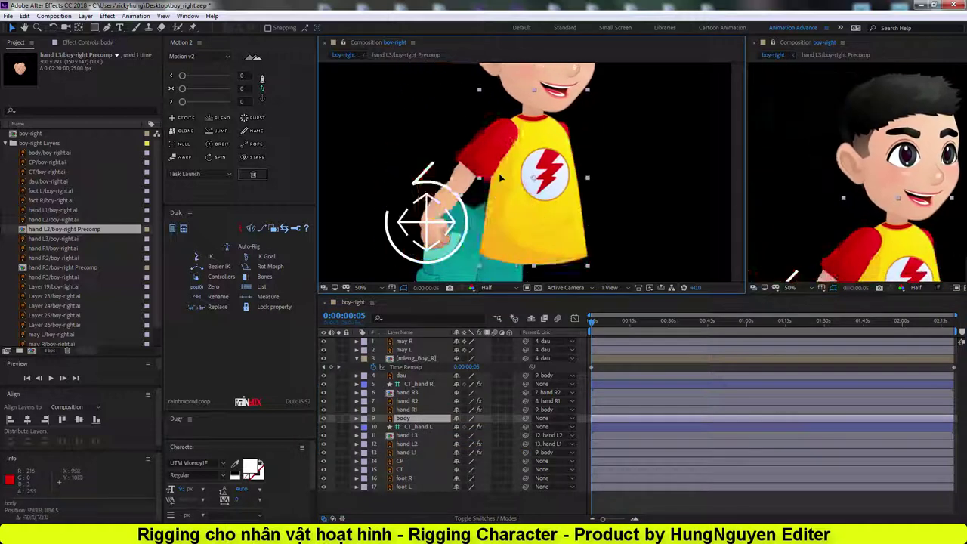
click(418, 427)
- Select the foot R layer and bring up options for the foot R precomp
scroll(595, 182, down, 5)
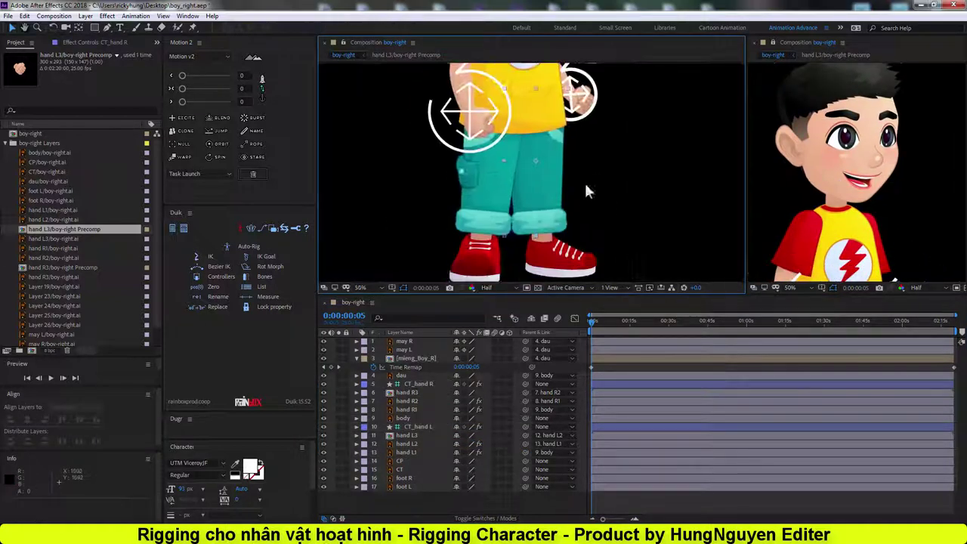
click(569, 219)
key(t)
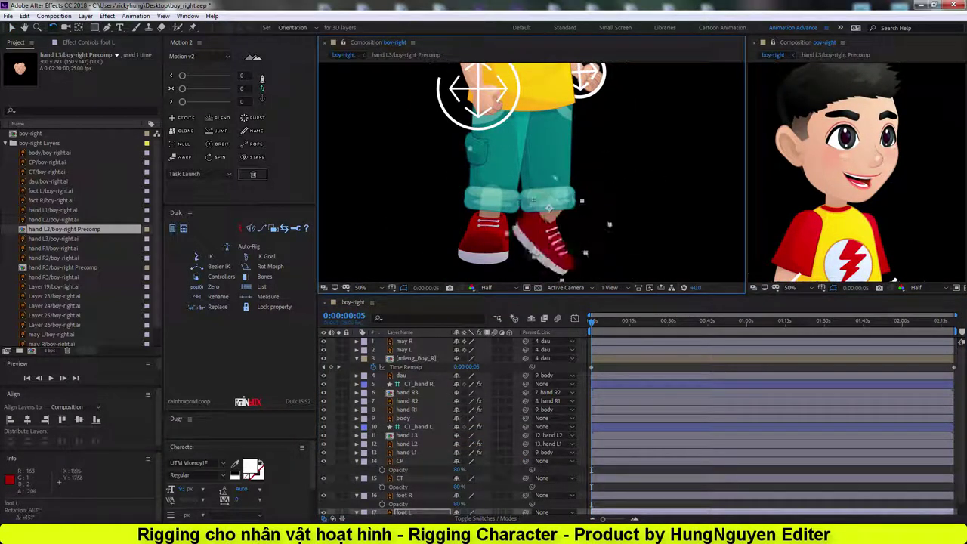
click(498, 254)
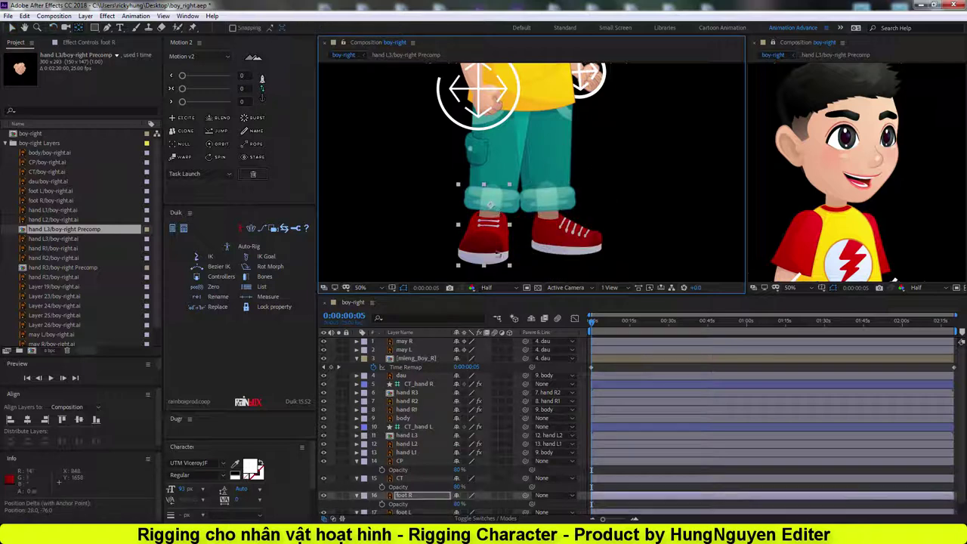
right_click(45, 200)
- Open the foot R precomp and set its width to 500
click(101, 231)
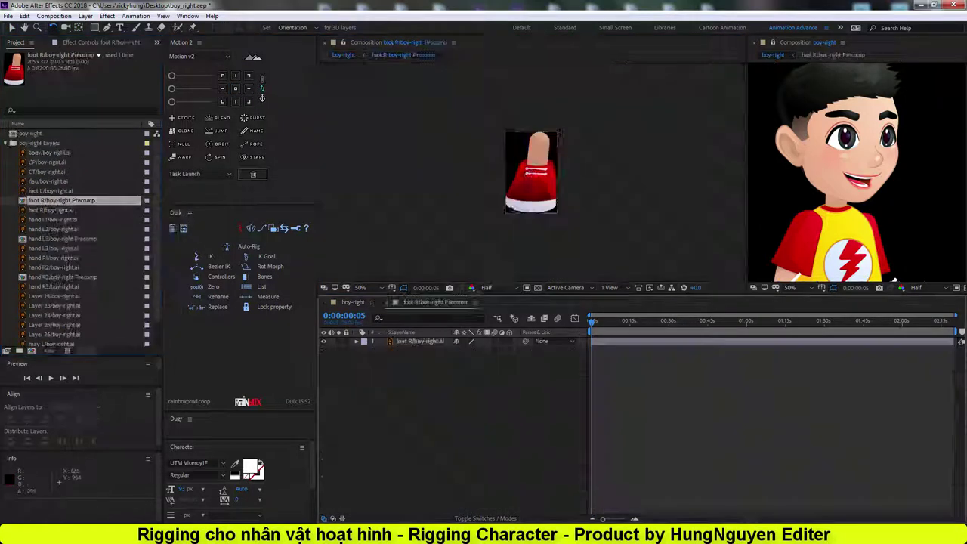
key(ctrl+k)
text(500)
key(Return)
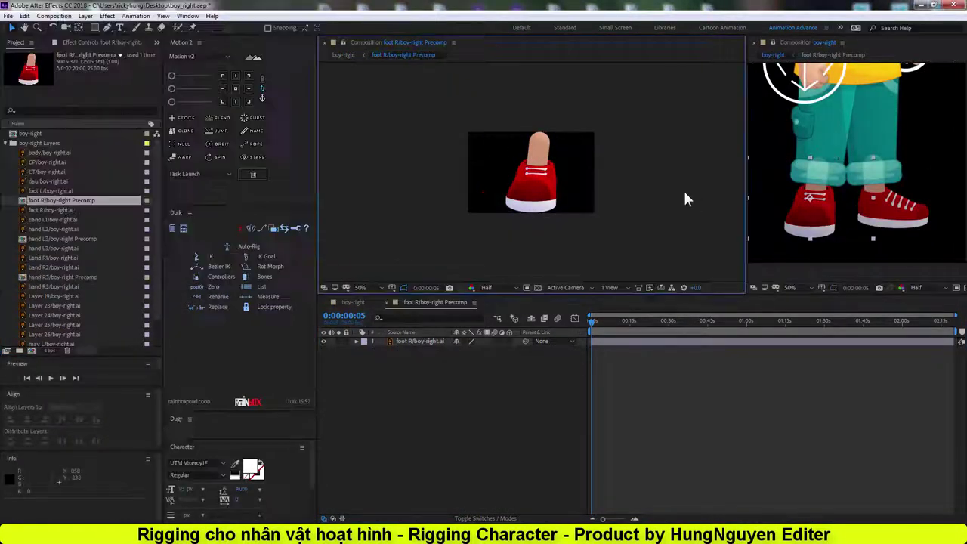
- Add foot L to the precomp and trim it to start at 10f, where foot R ends
drag(431, 338, 424, 342)
key(period)
key(period)
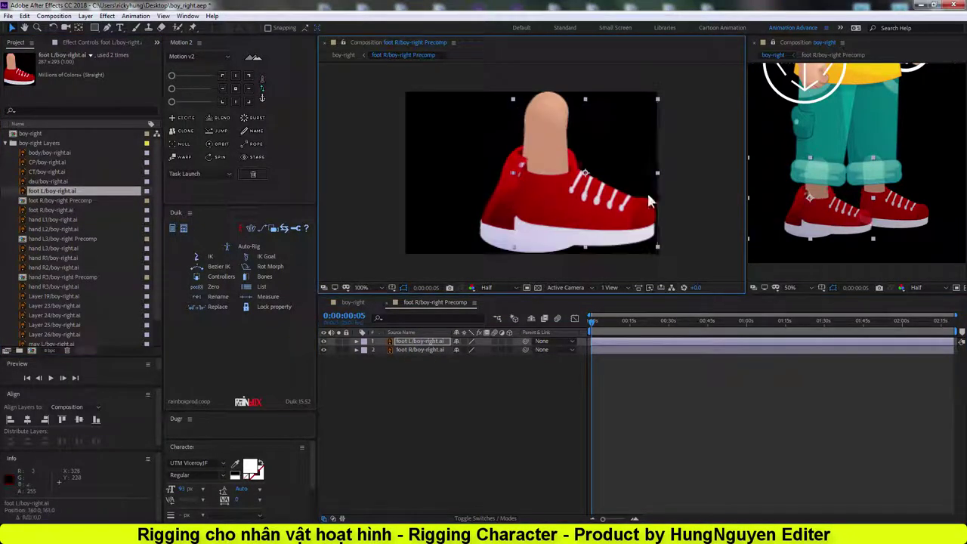
key(equal)
key(alt+bracketleft)
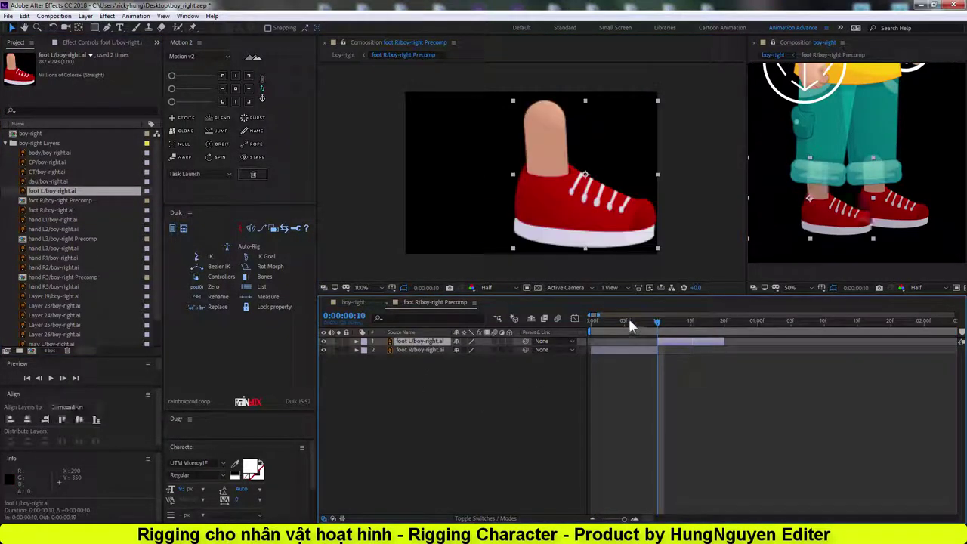
click(632, 330)
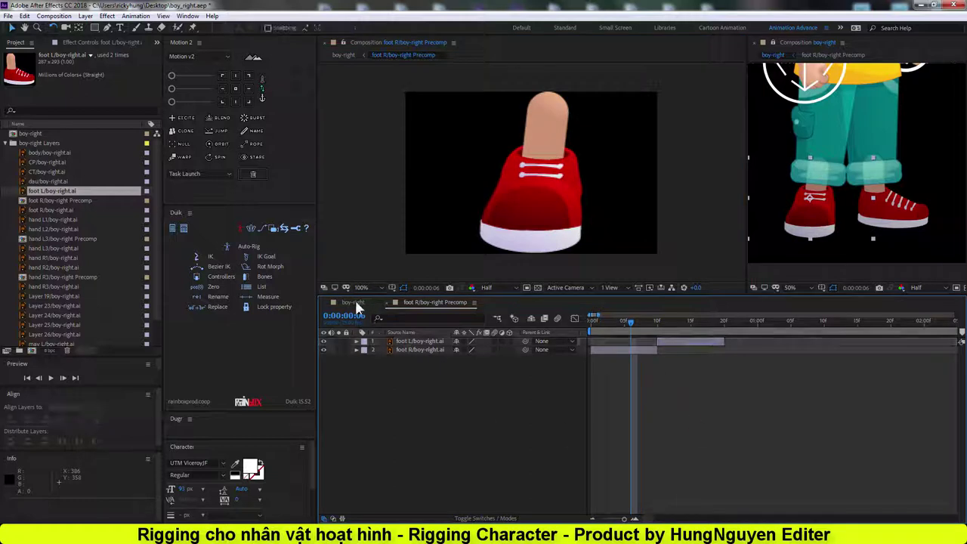
- Back in boy-right, add an Expression Controls > Checkbox Control to foot R
click(353, 302)
click(408, 485)
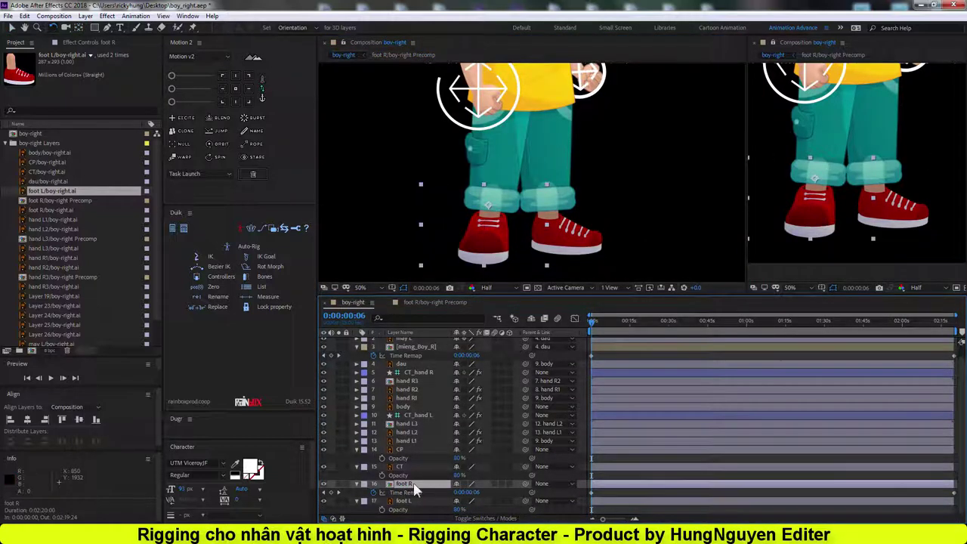
click(487, 207)
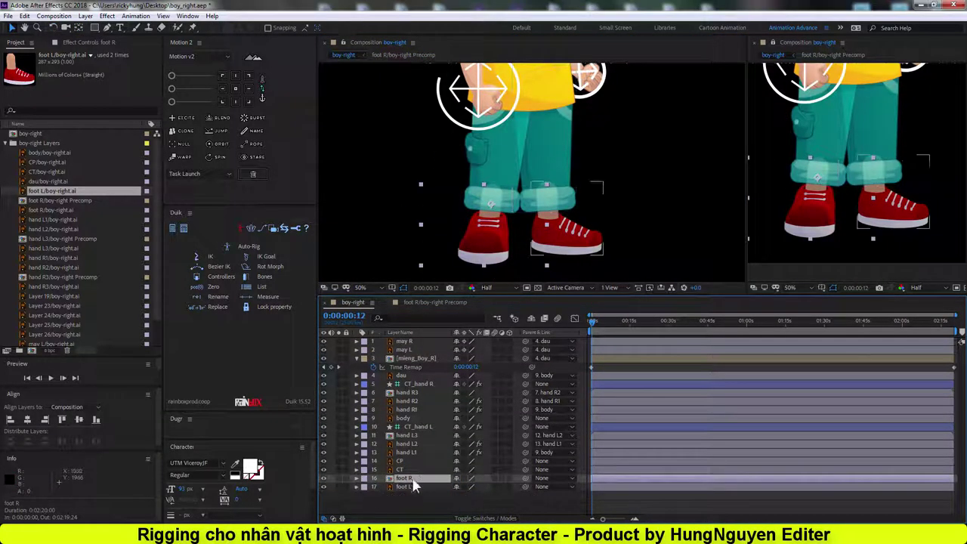
right_click(415, 479)
mouse_move(474, 348)
mouse_move(597, 127)
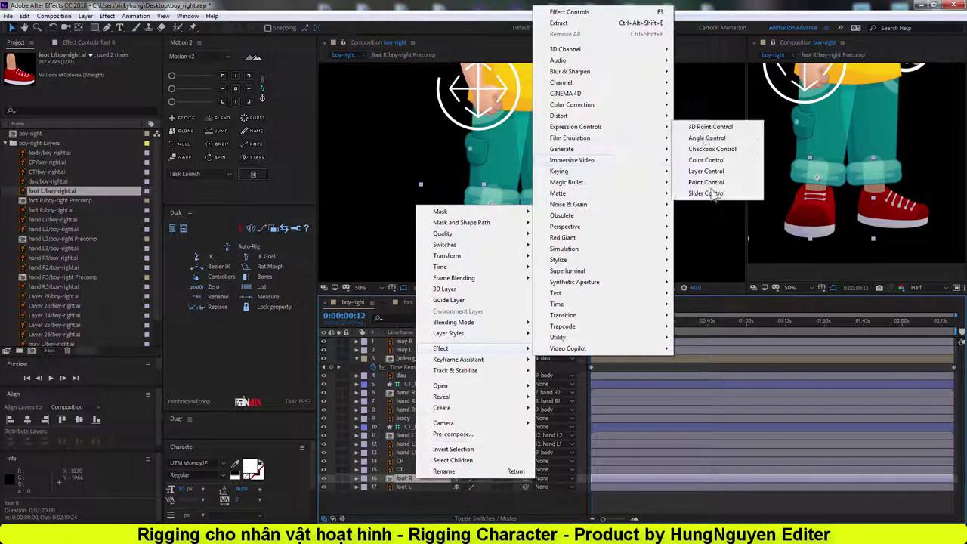
click(712, 149)
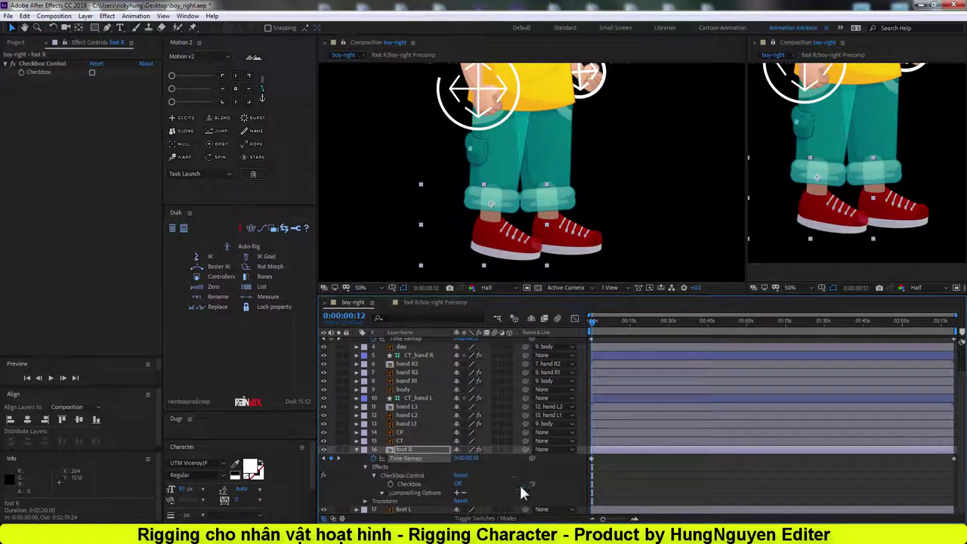
- Link foot R's Time Remap expression to the Checkbox Control value
key(alt+shift+equal)
alt+click(390, 484)
alt+click(382, 458)
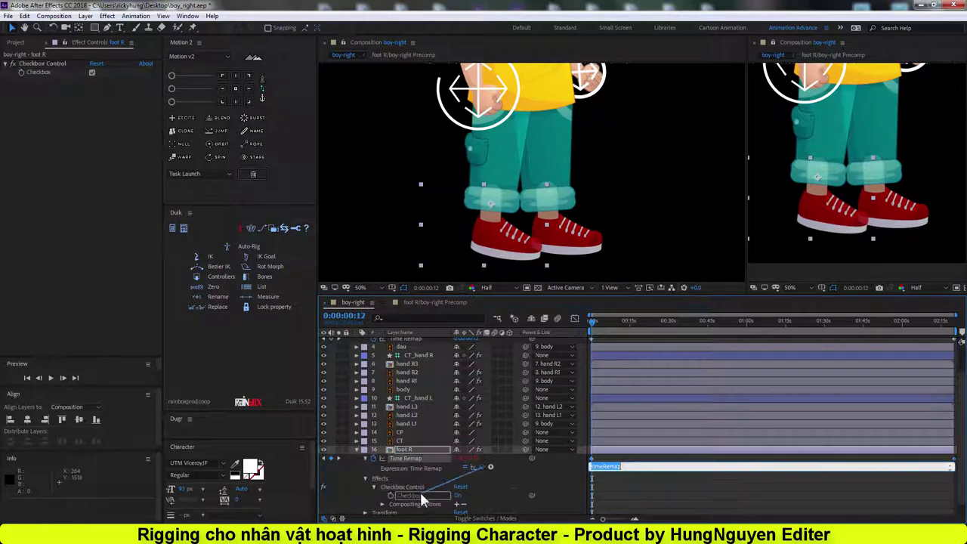
drag(474, 468, 408, 495)
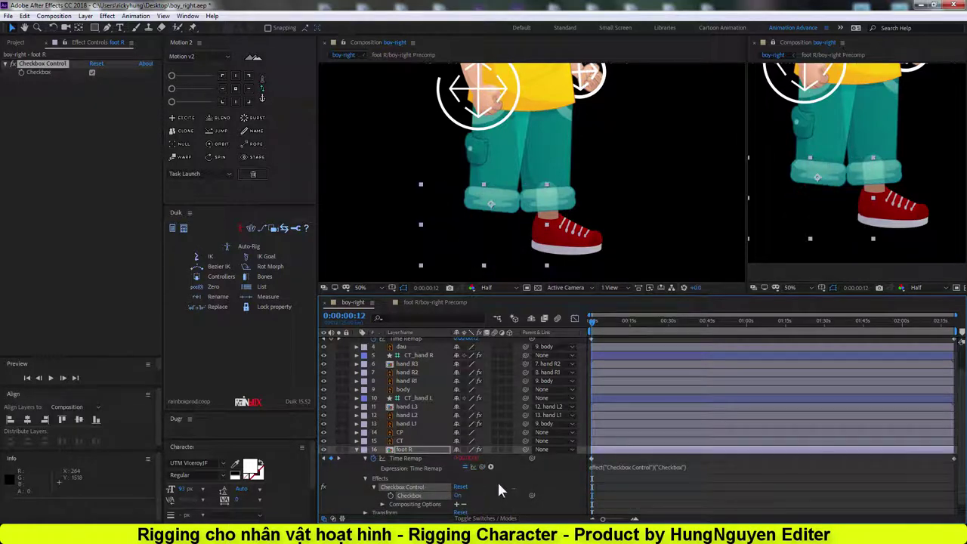
click(458, 504)
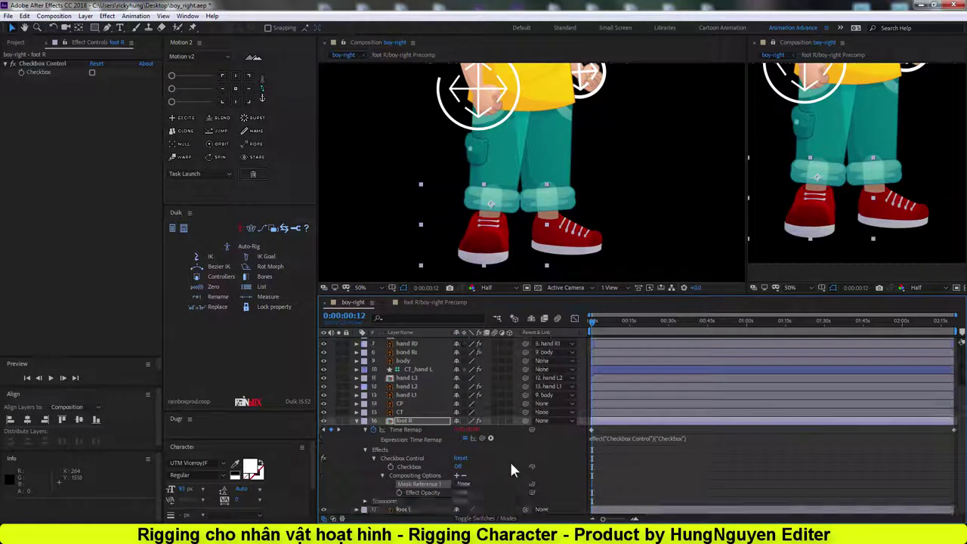
click(464, 477)
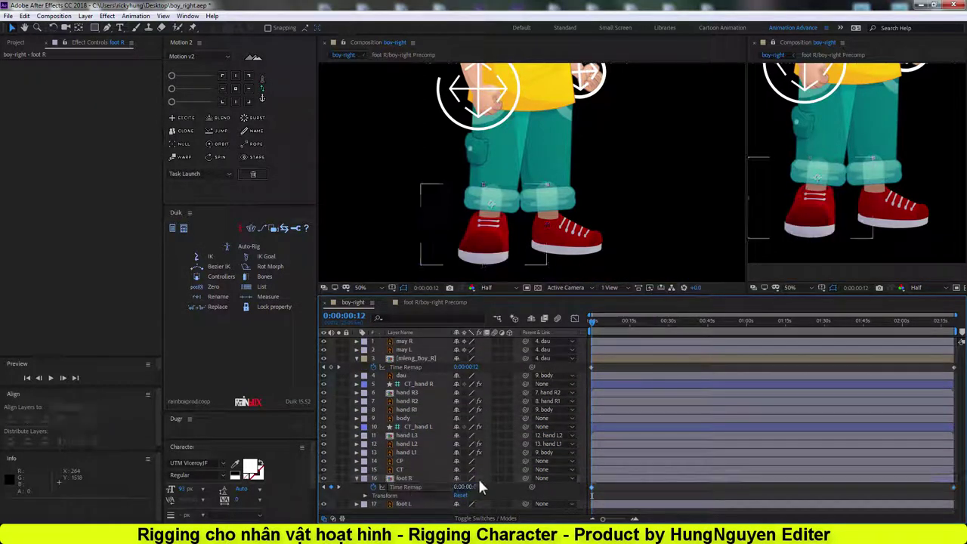
- Parent foot L to CT and set the body opacity back to 100%
click(404, 418)
key(t)
click(408, 495)
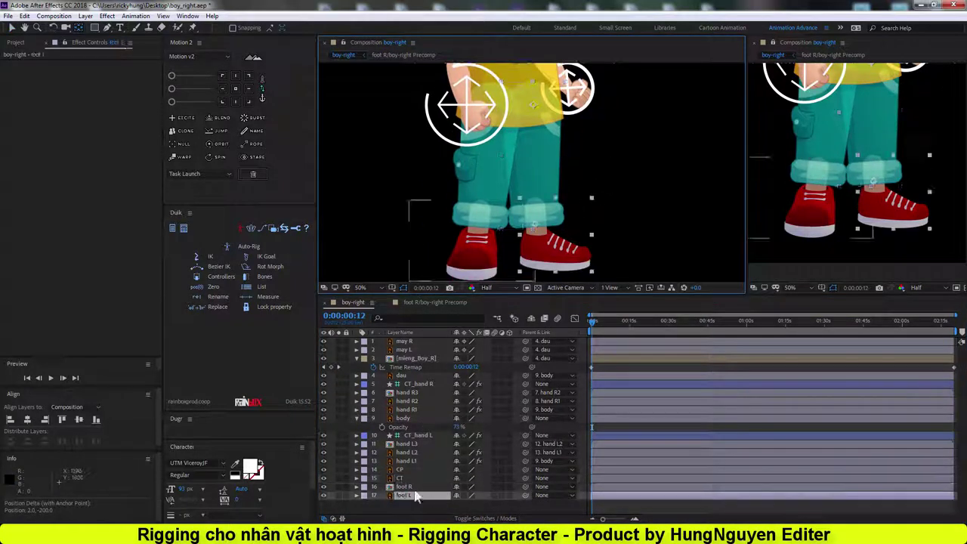
click(488, 157)
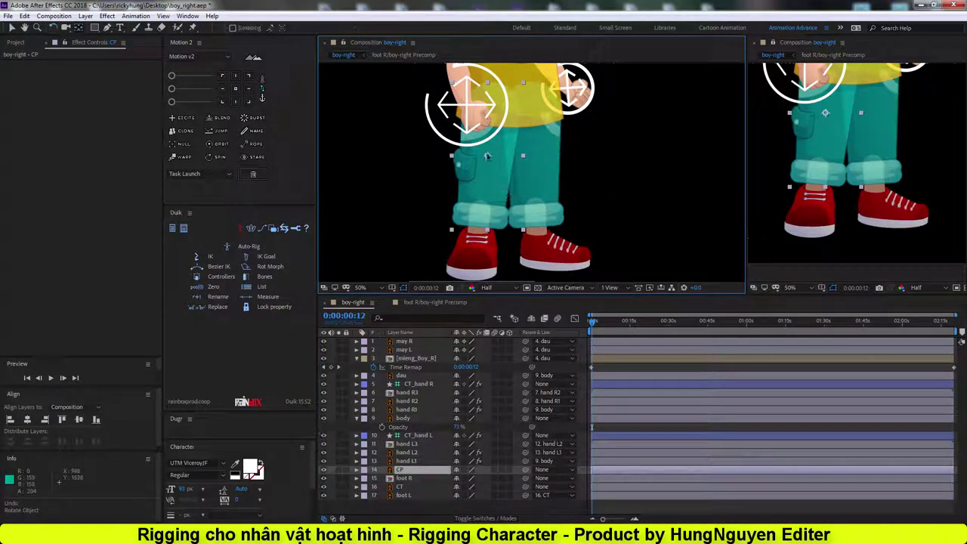
key(w)
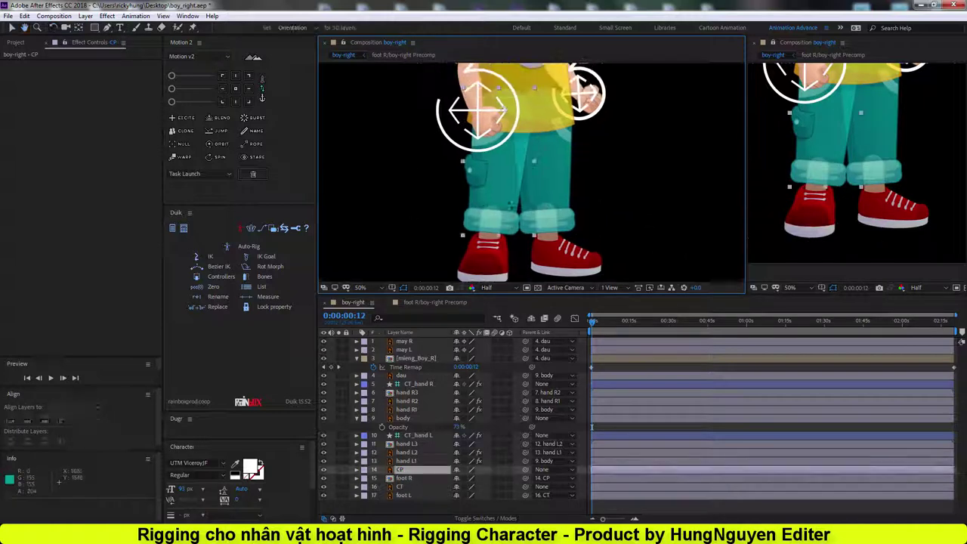
click(400, 469)
ctrl+click(405, 495)
key(t)
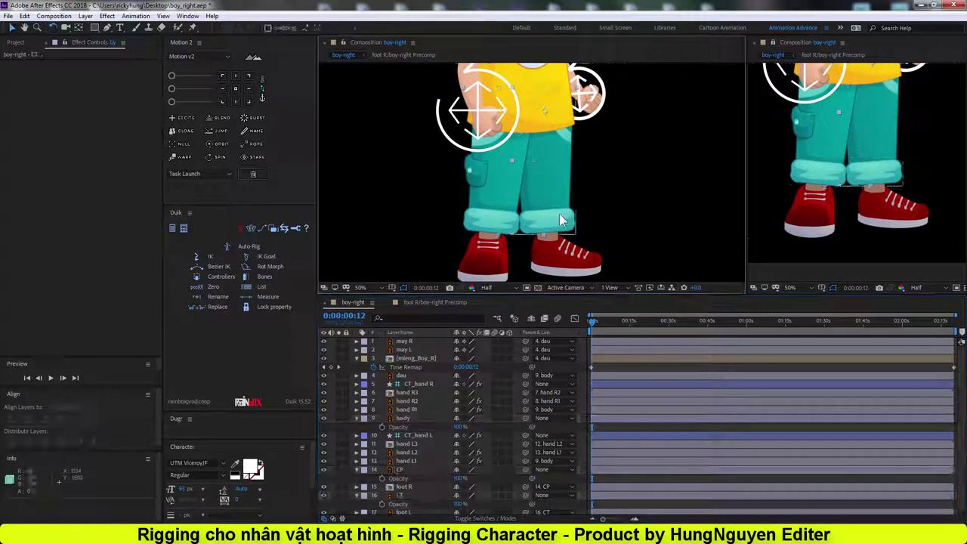
key(v)
- Pin the CT leg with puppet pins at the timeline start and reveal the pin positions
scroll(594, 201, down, 2)
scroll(594, 202, up, 2)
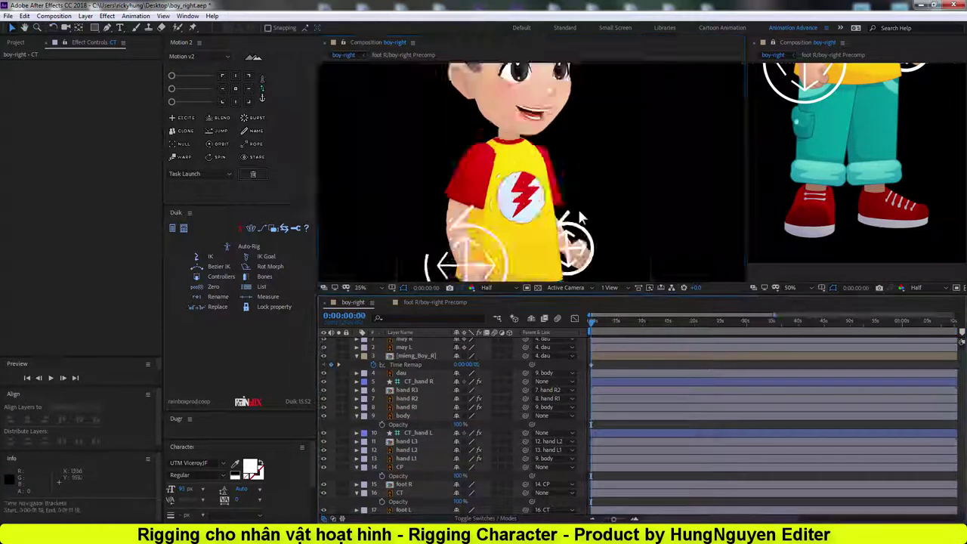
key(Home)
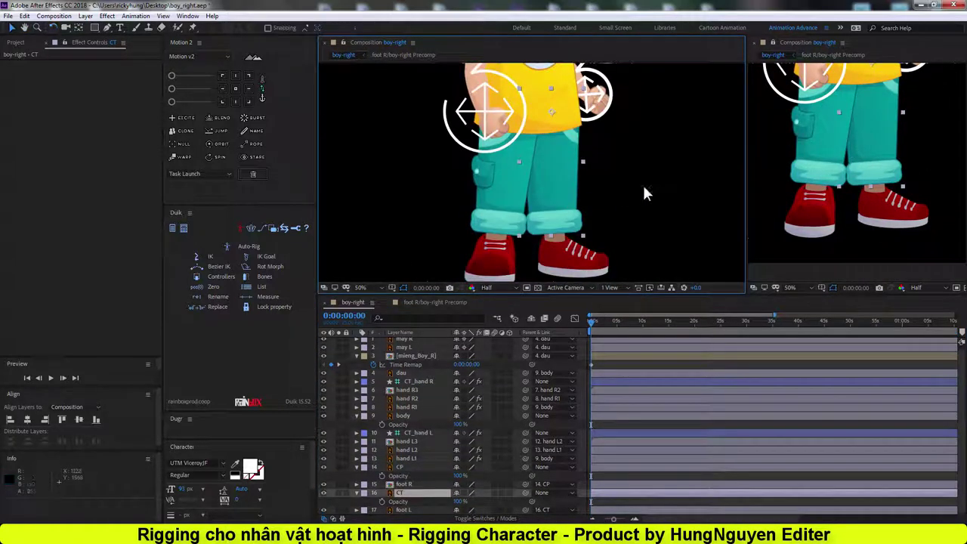
click(552, 167)
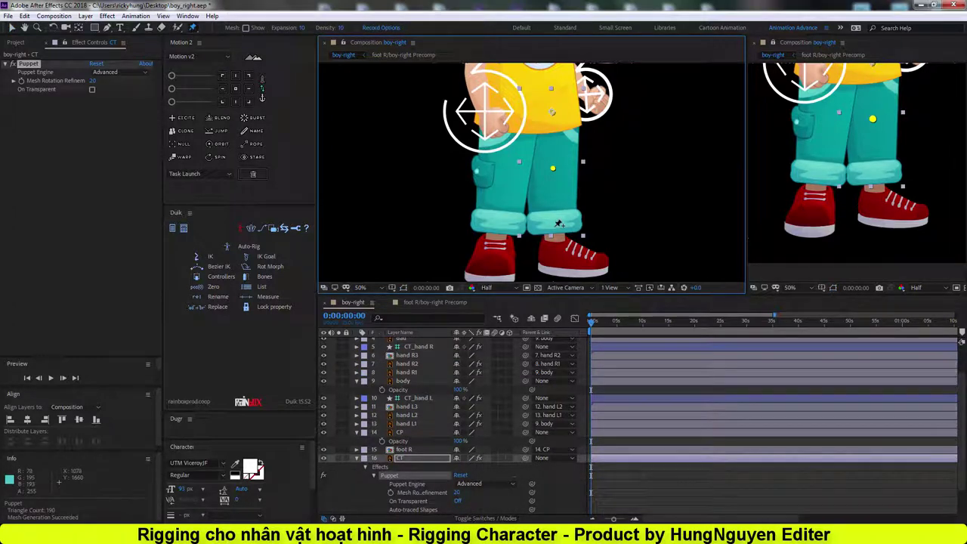
key(ctrl+z)
click(655, 233)
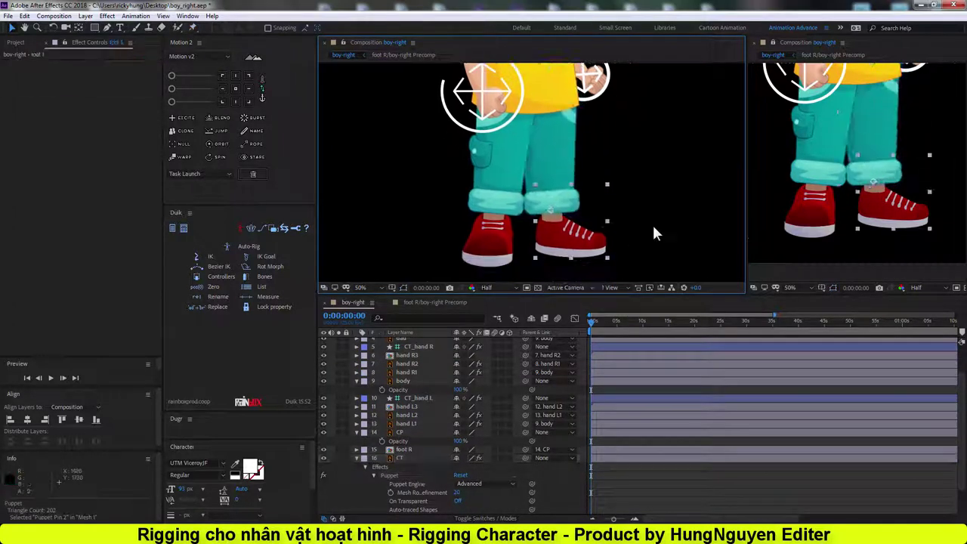
click(378, 456)
key(u)
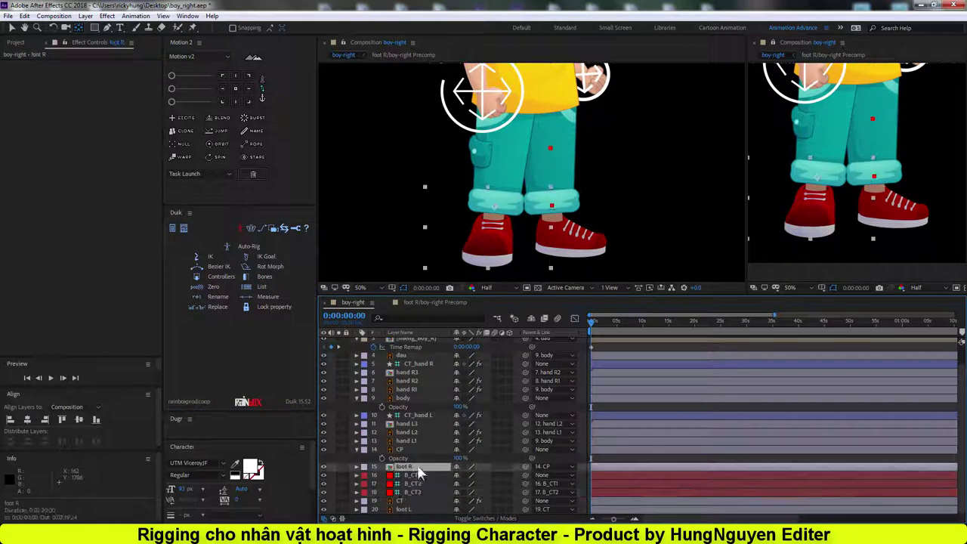
- Move CT above the B_CT bone layers and run Duik rigging on the leg
click(405, 510)
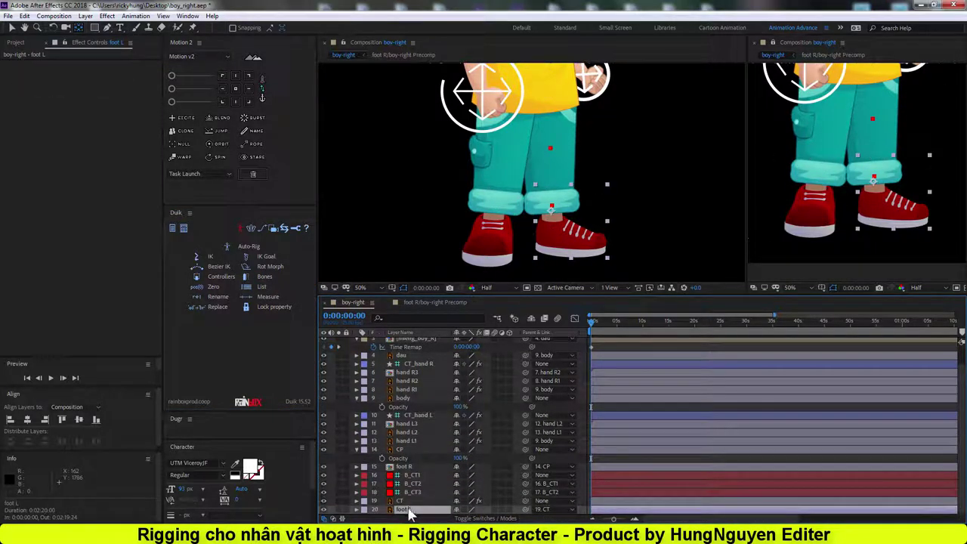
drag(400, 500, 401, 474)
scroll(611, 196, down, 2)
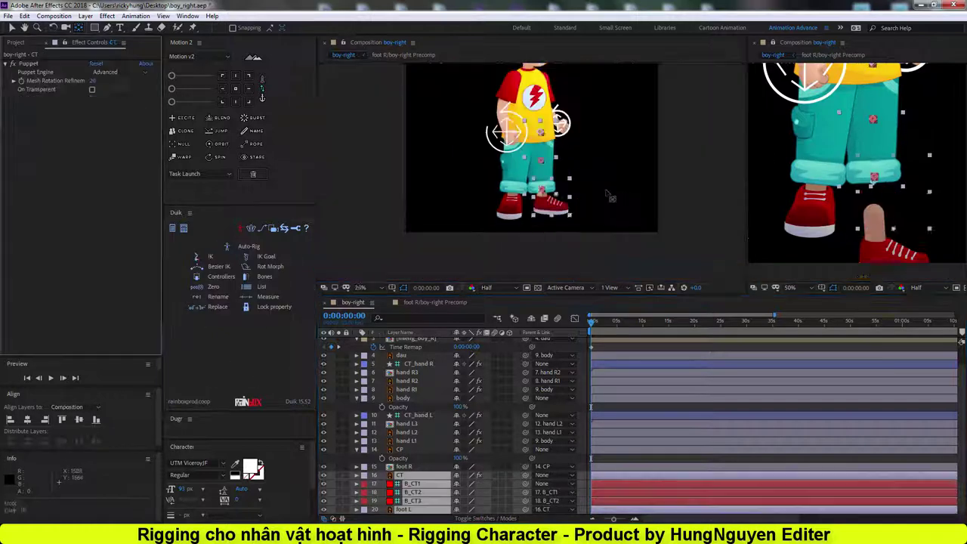
scroll(611, 196, up, 2)
click(264, 276)
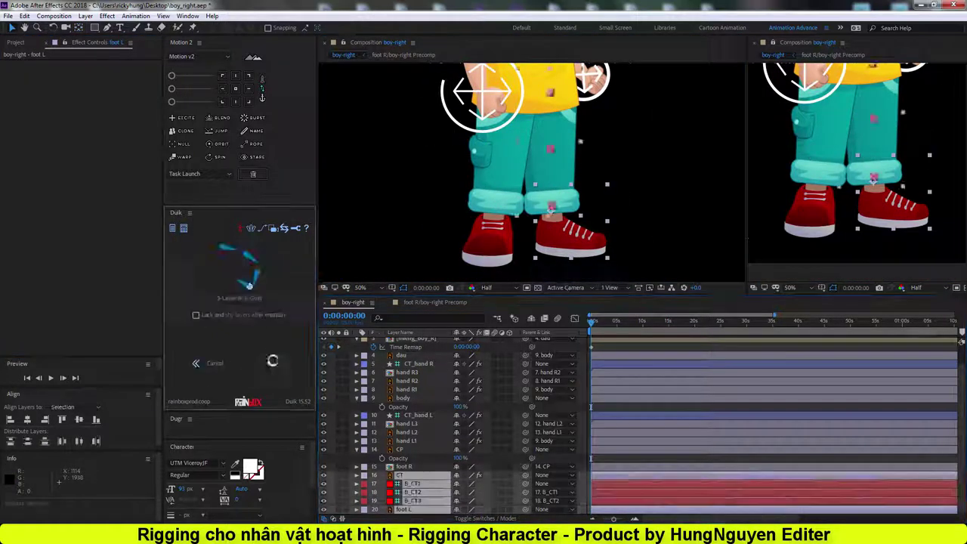
scroll(592, 199, down, 2)
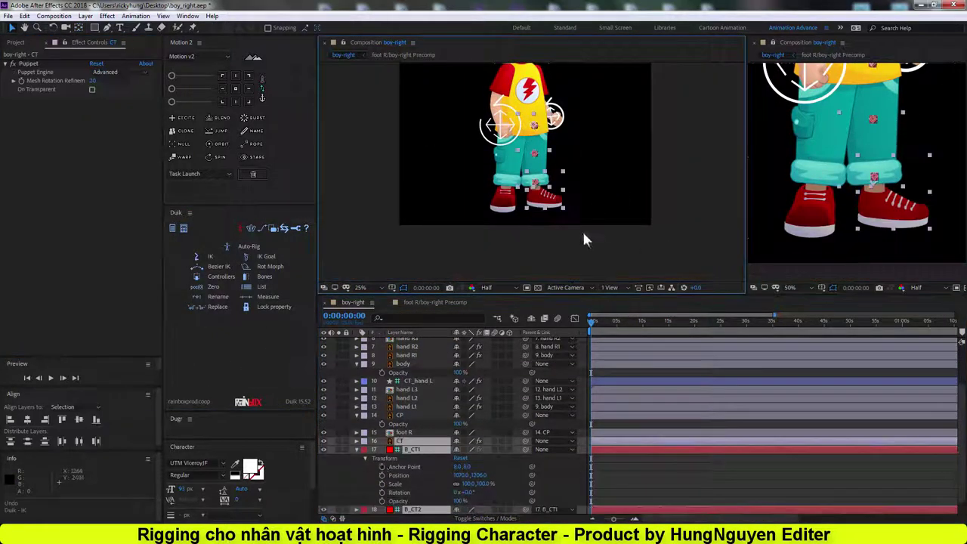
click(365, 449)
drag(412, 500, 527, 499)
- Raise foot L to test the leg IK, then undo back to the standing pose
click(408, 510)
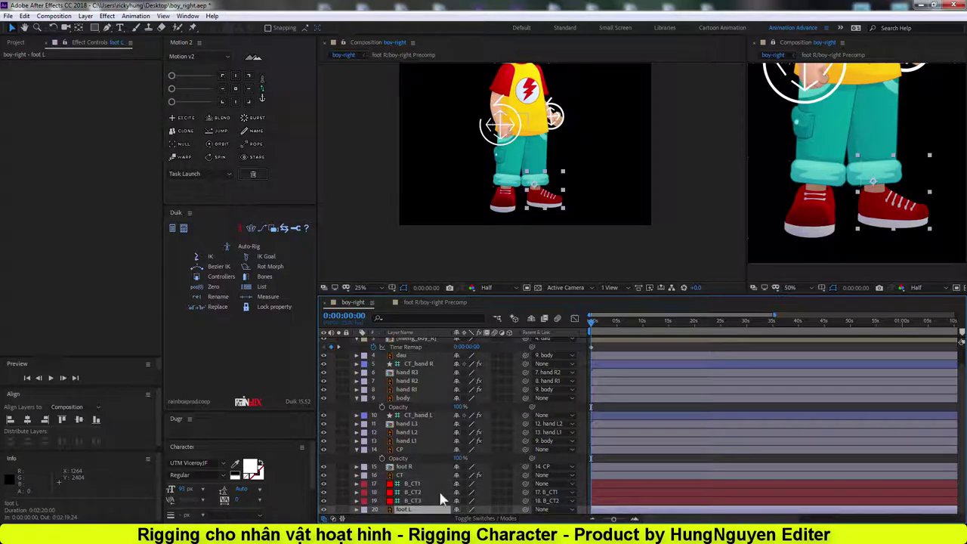
drag(535, 201, 590, 198)
key(ctrl+z)
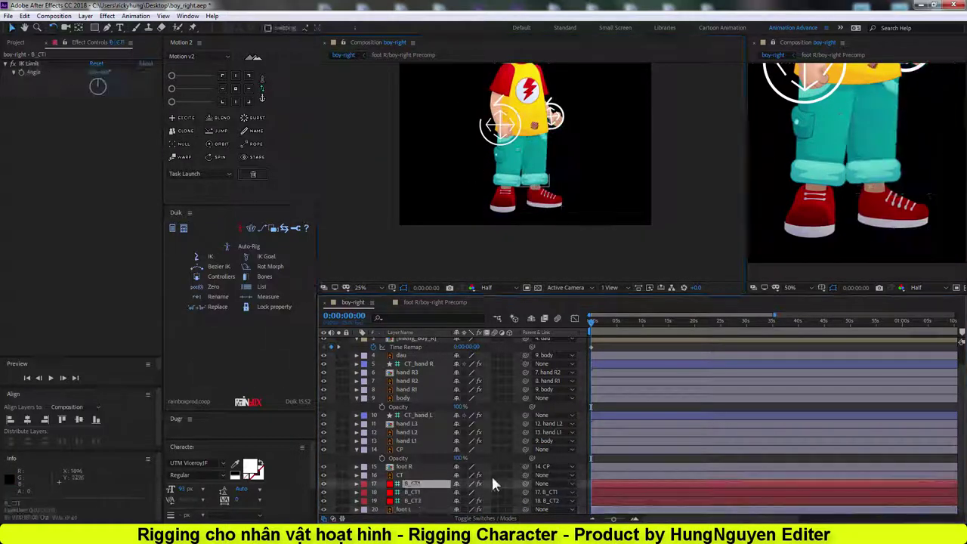
click(555, 213)
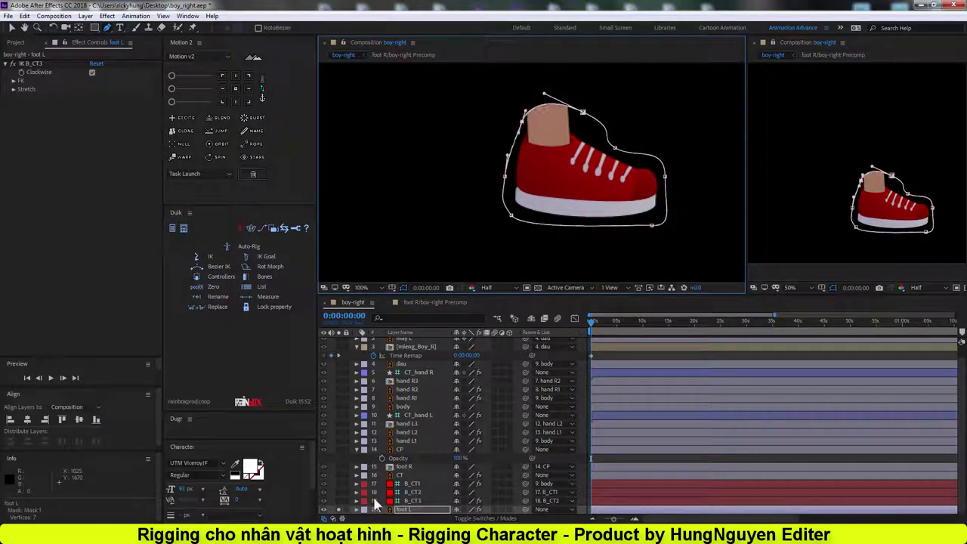
- Select the CT leg layer and its bone layers B_CT1–B_CT3
scroll(592, 194, down, 3)
click(459, 448)
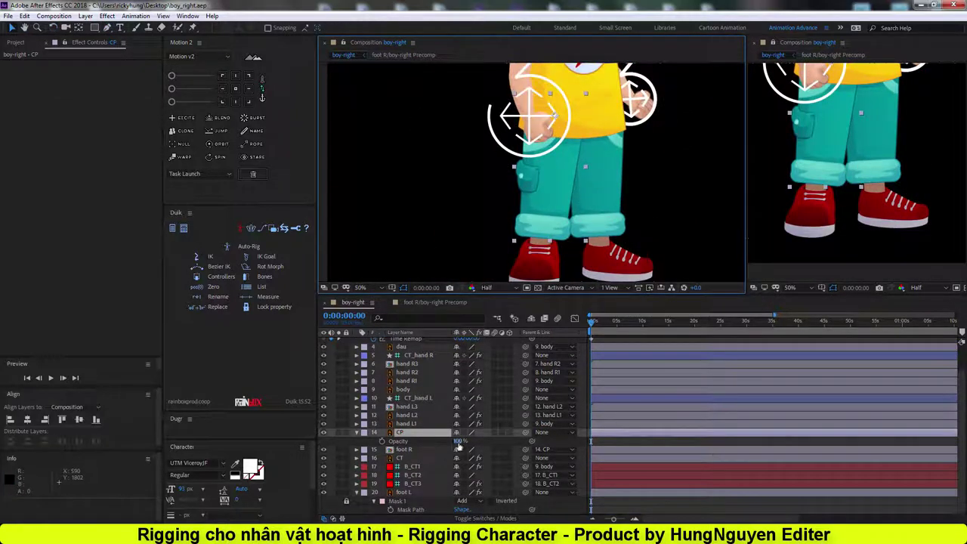
scroll(459, 448, down, 1)
click(538, 476)
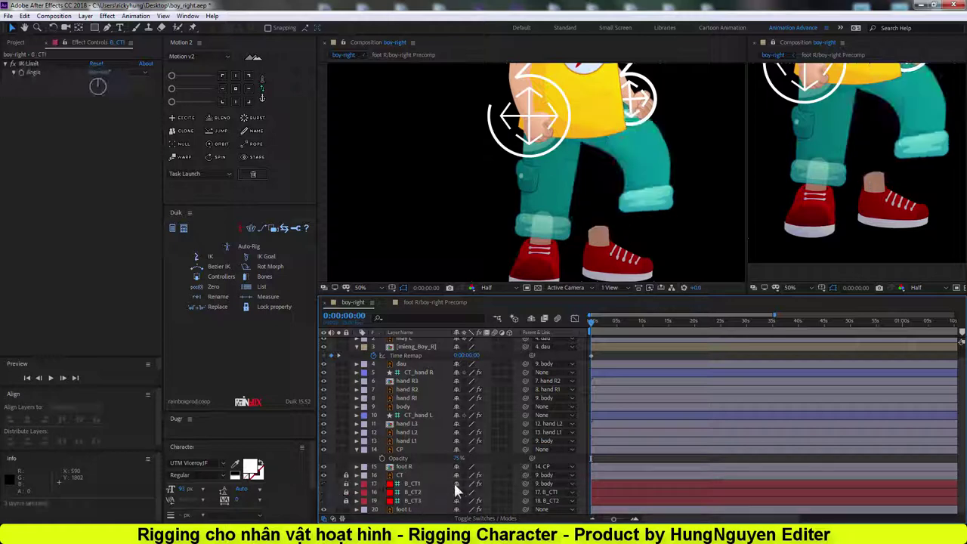
click(408, 476)
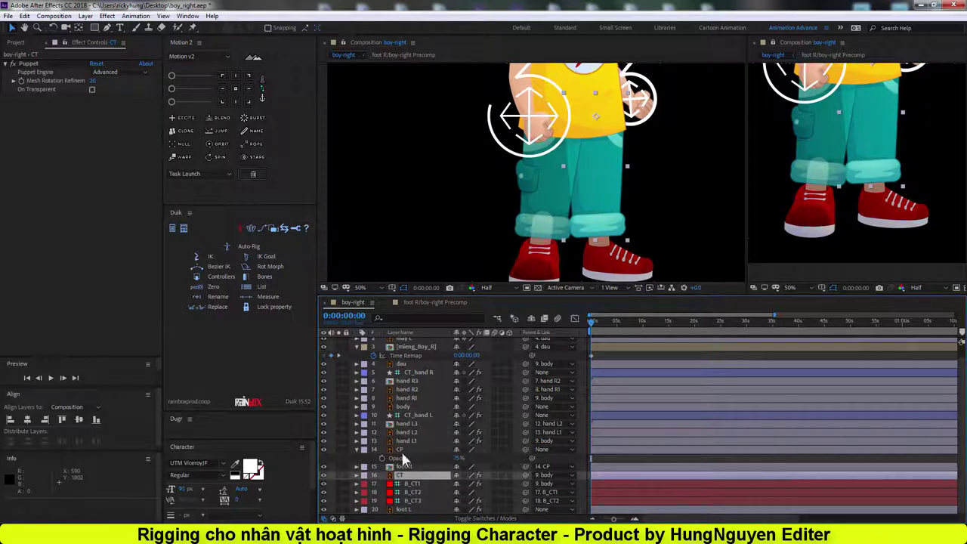
click(411, 484)
shift+click(412, 500)
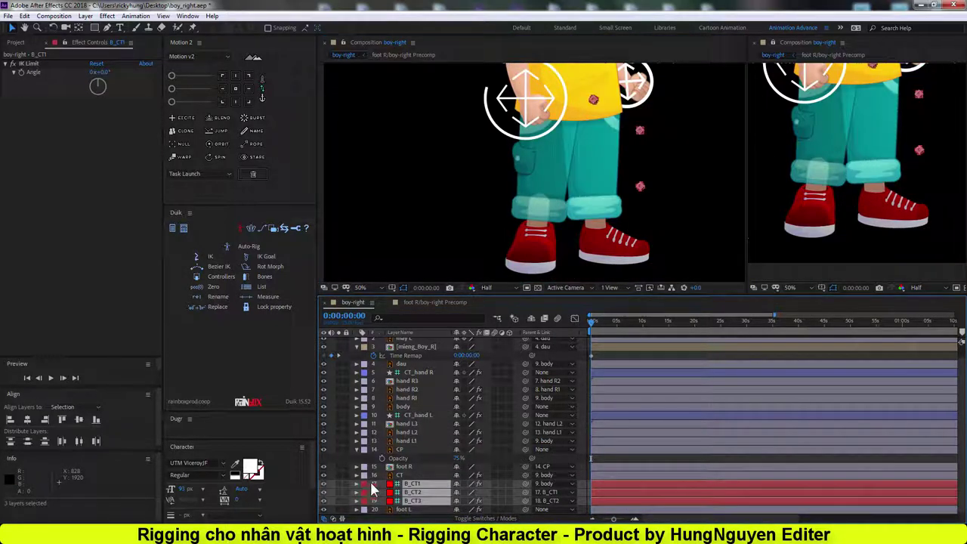
- Expand foot L's left-leg IK settings and lock bone layers B_CT1–B_CT3
drag(684, 201, 613, 211)
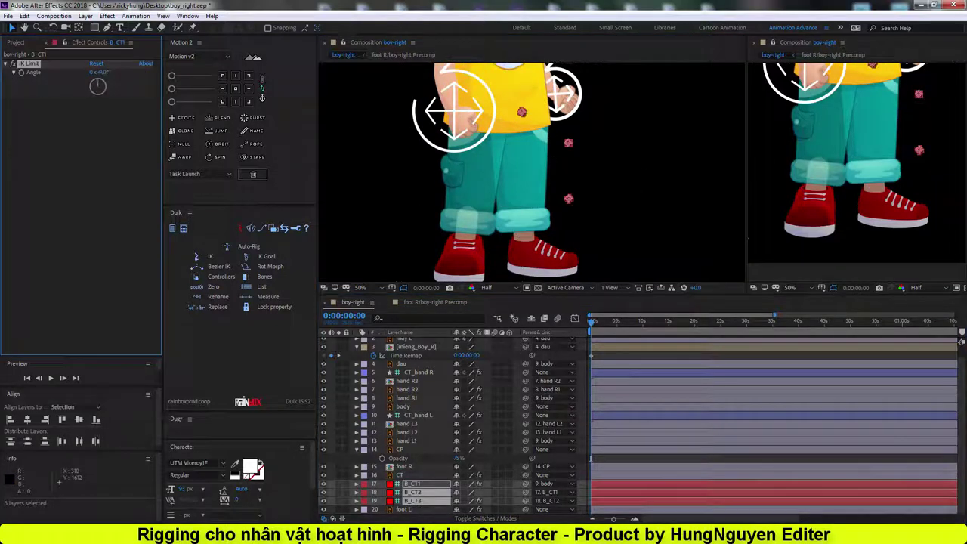
click(404, 509)
click(12, 80)
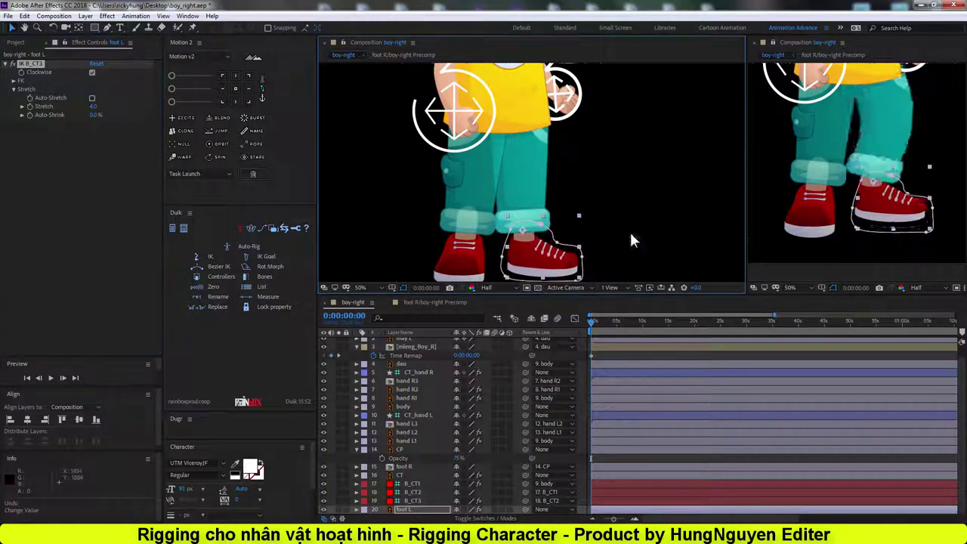
click(404, 475)
drag(346, 484, 346, 501)
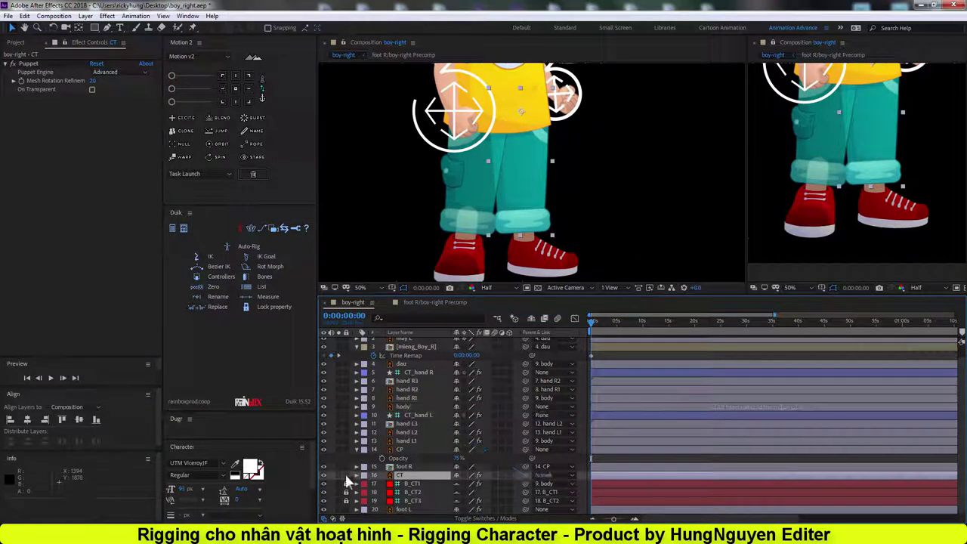
- Select the CP leg layer and reveal its Puppet pin properties
click(408, 450)
key(e)
key(ctrl+p)
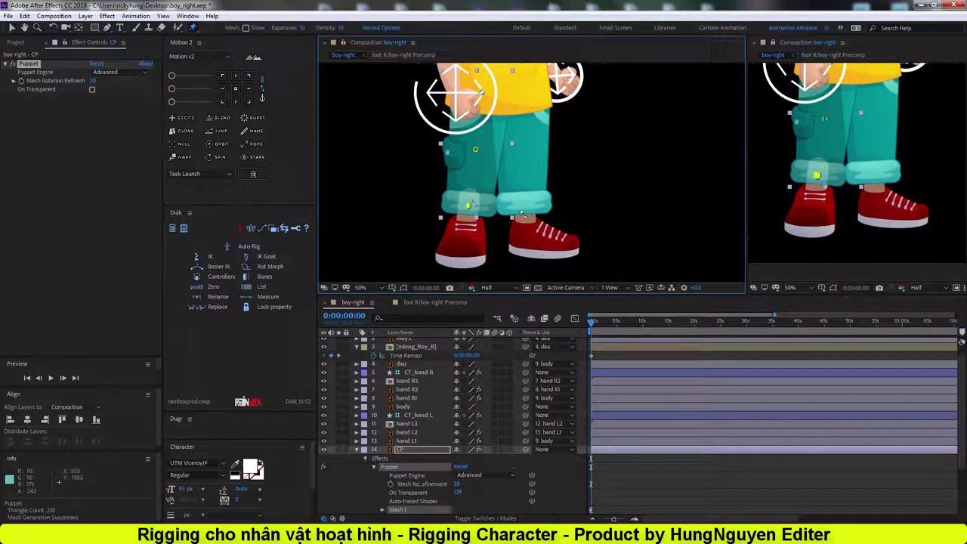
- Create bones B_Cp1–B_Cp3 from CP's puppet pins and IK-rig them with foot R as goal
key(u)
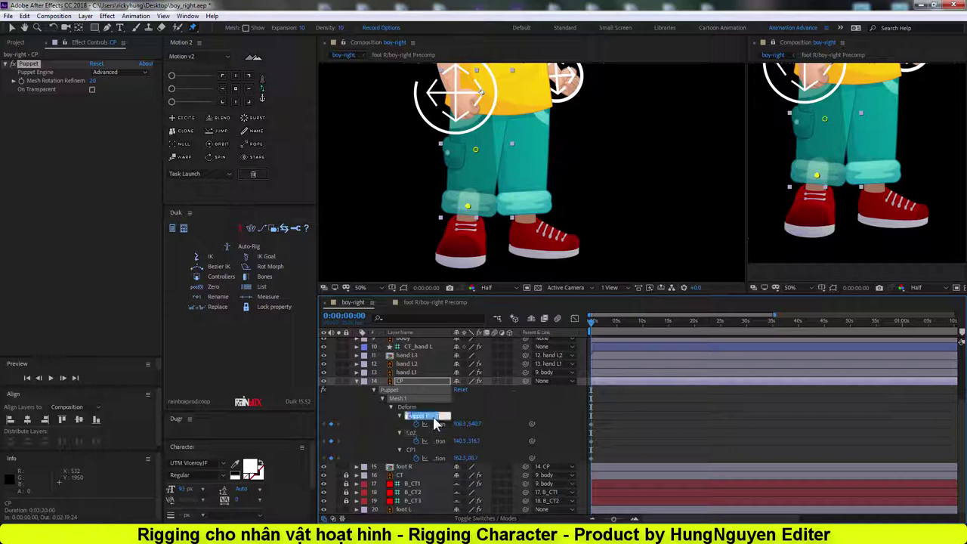
click(263, 276)
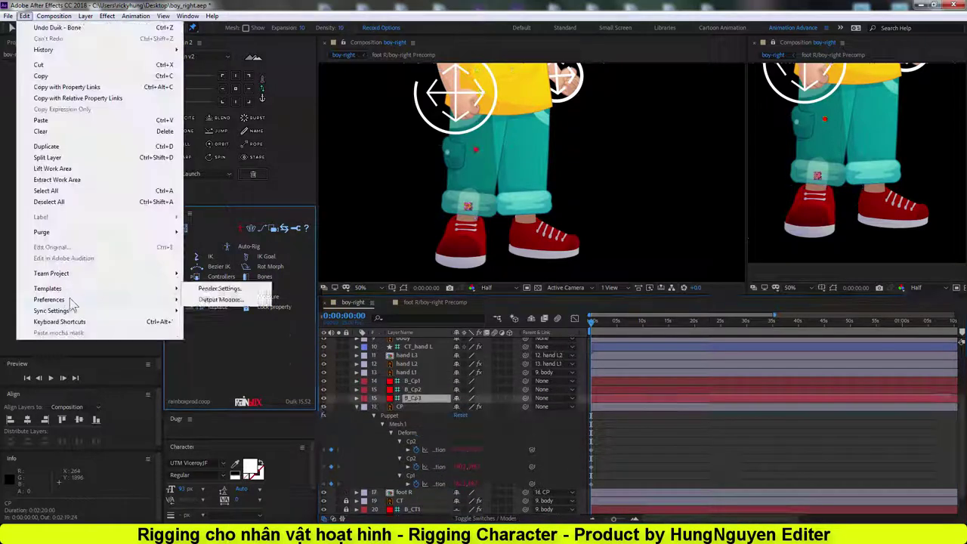
click(412, 440)
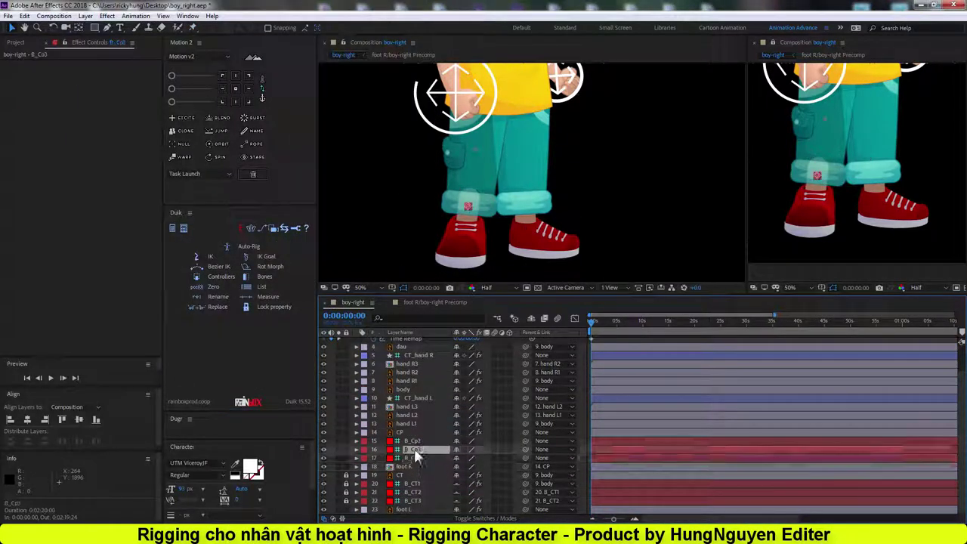
shift+click(413, 466)
click(197, 256)
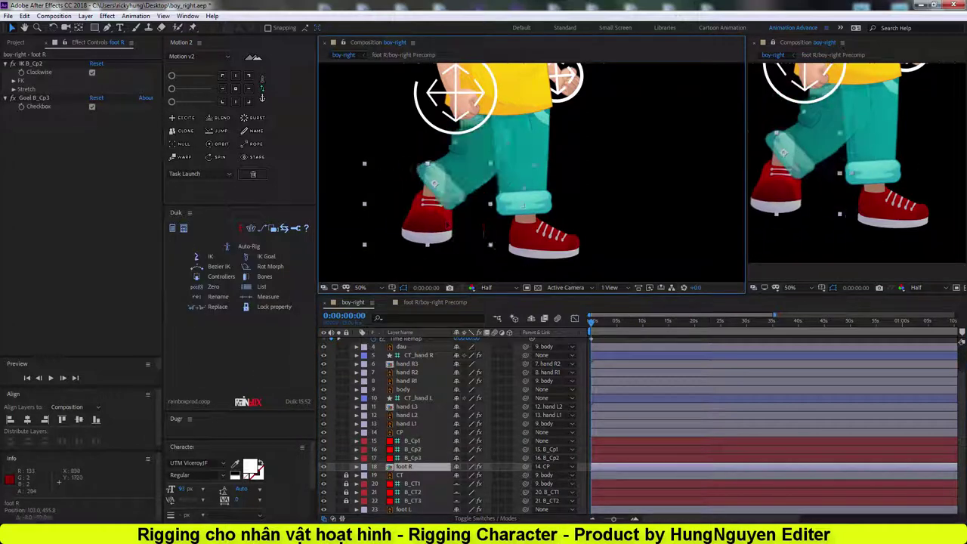
click(425, 467)
key(ctrl+alt+t)
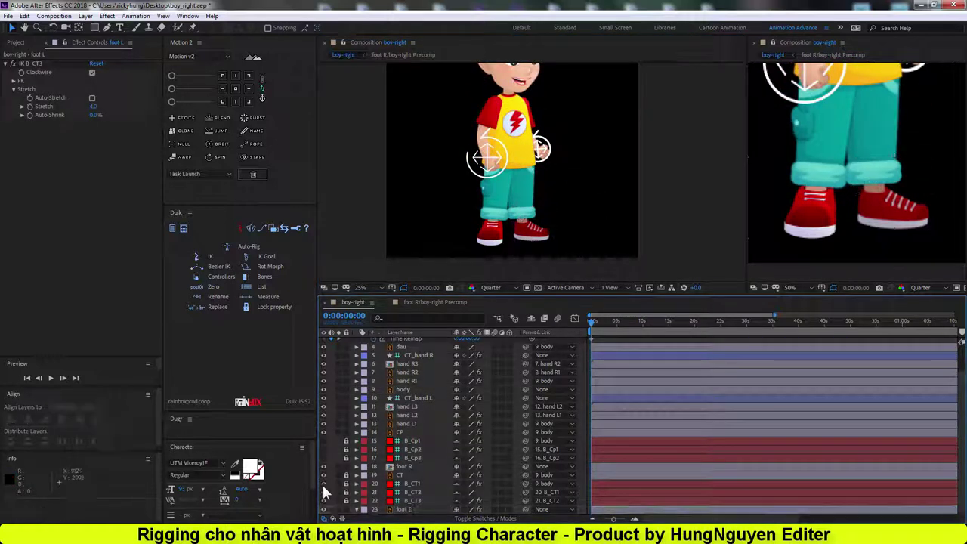
- Rename layer 8 to 'hand R1'
click(401, 509)
key(m)
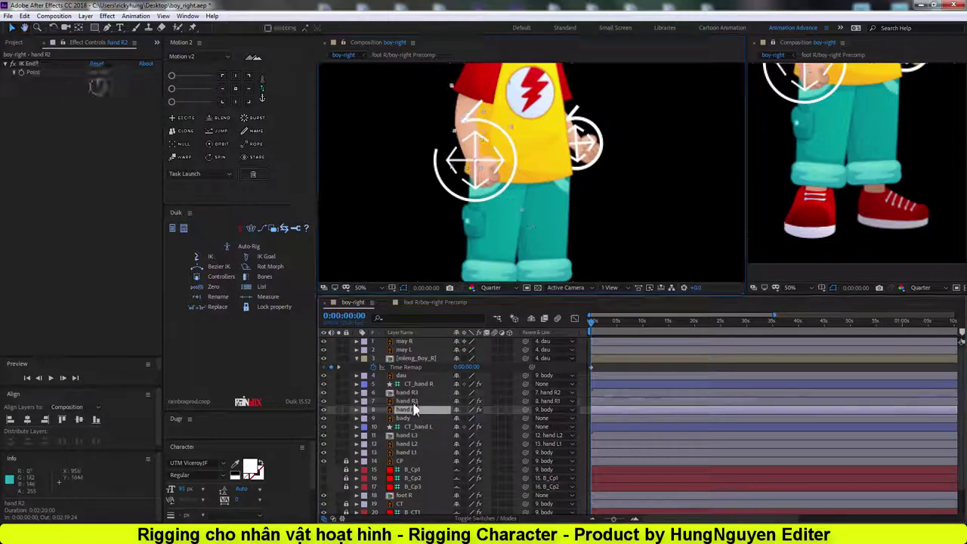
text(R1)
key(Return)
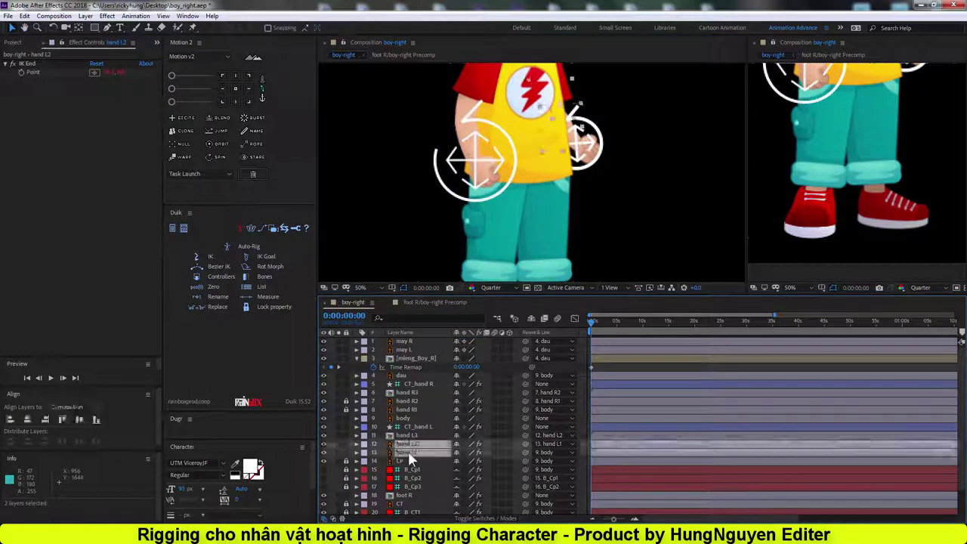
- Add a 'Talk' controller and link mieng_Boy_R's Time Remap to Talk's Position by expression
click(456, 418)
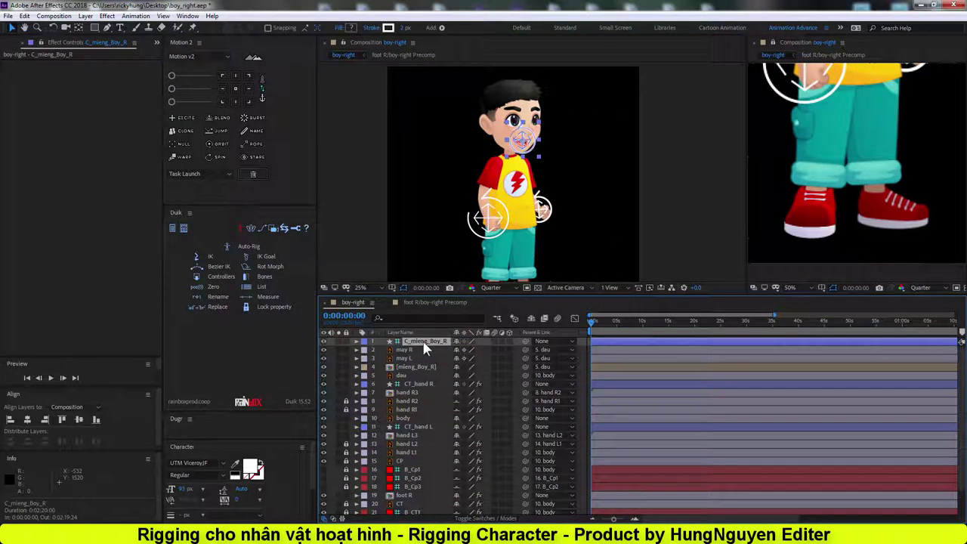
key(Return)
text(Talk)
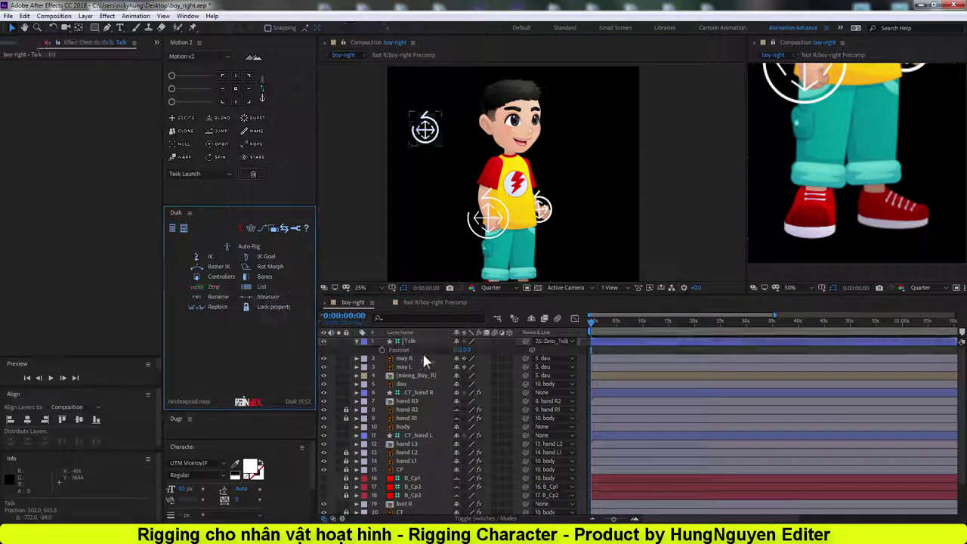
click(414, 375)
right_click(417, 103)
click(473, 399)
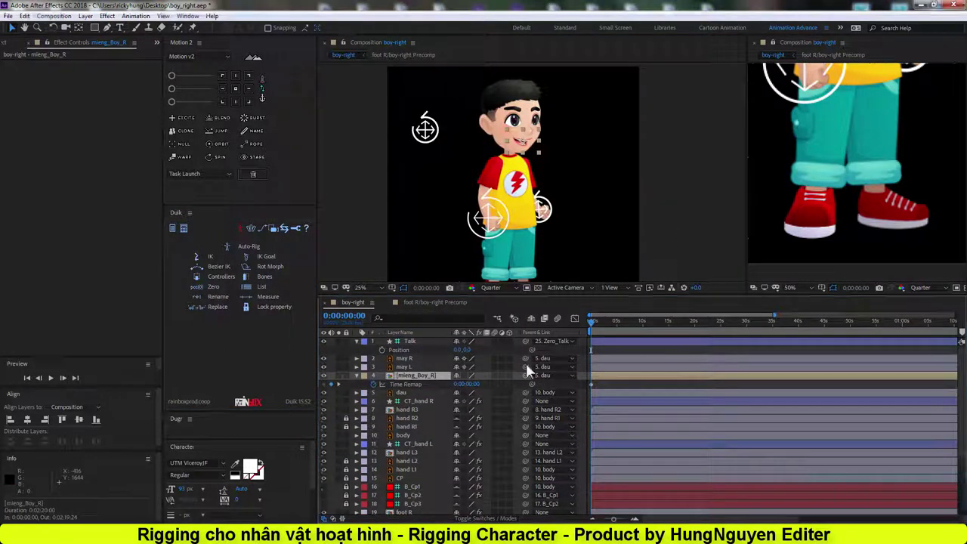
alt+click(373, 384)
drag(490, 393, 459, 355)
click(398, 350)
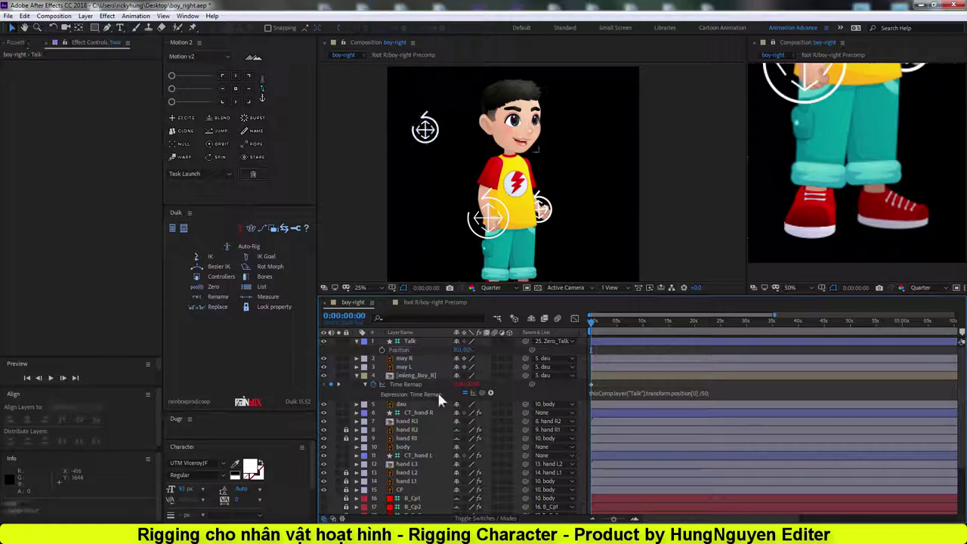
- Mark hand R3, hand L3 and CT as shy and enable Hide Shy Layers
click(357, 375)
click(405, 358)
shift+click(420, 368)
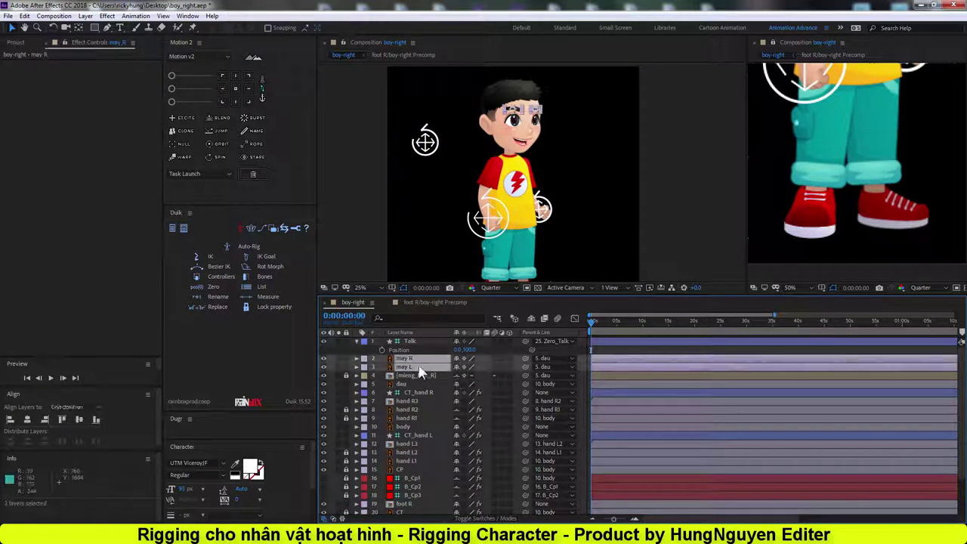
click(546, 213)
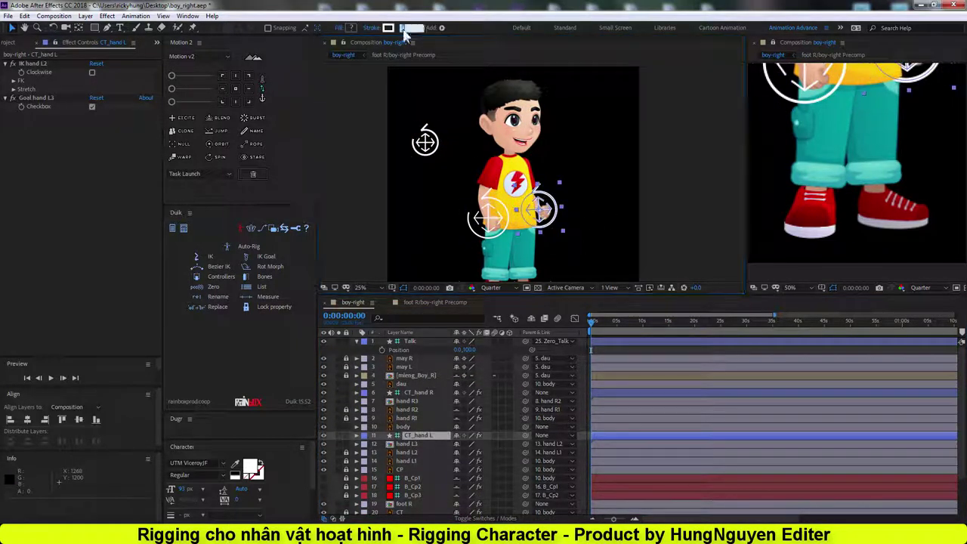
click(546, 214)
click(531, 318)
click(456, 436)
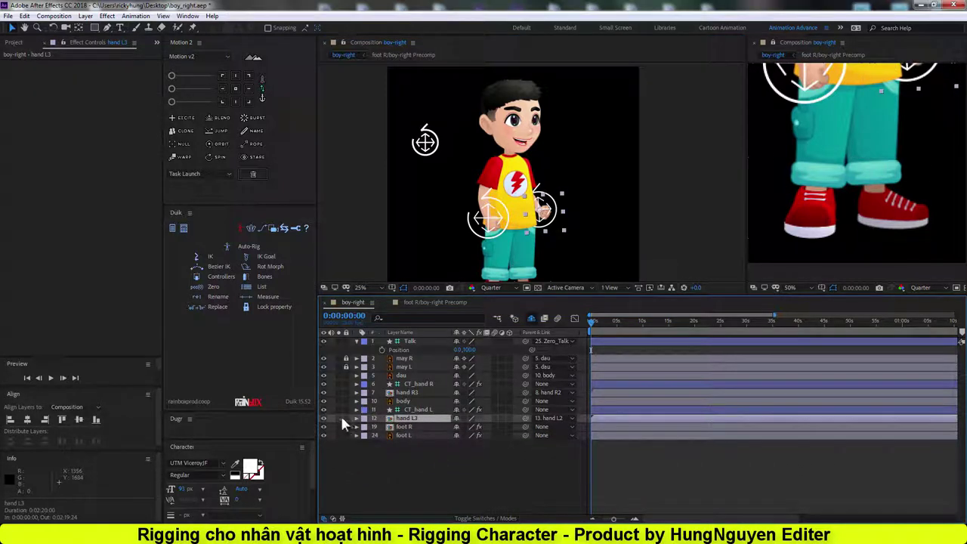
click(455, 392)
click(401, 375)
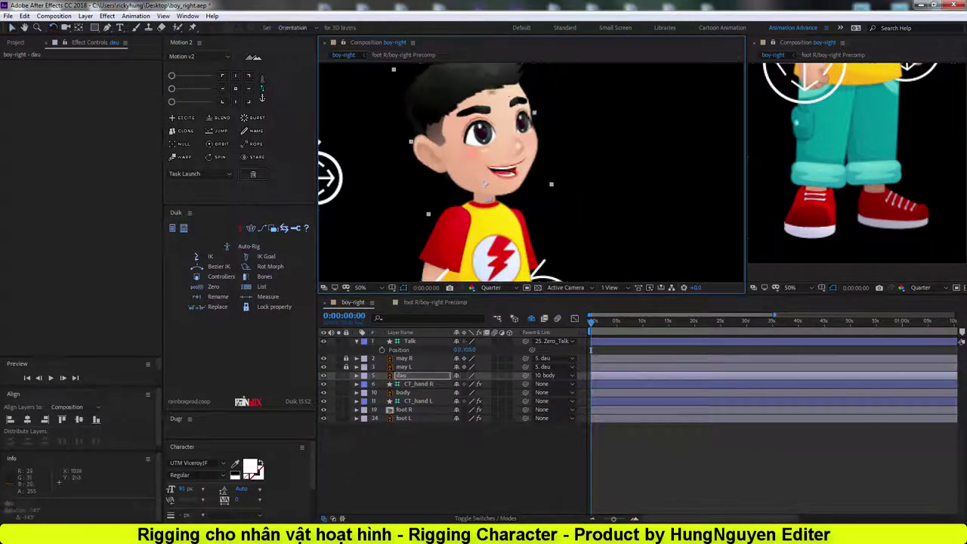
click(610, 480)
scroll(563, 237, down, 3)
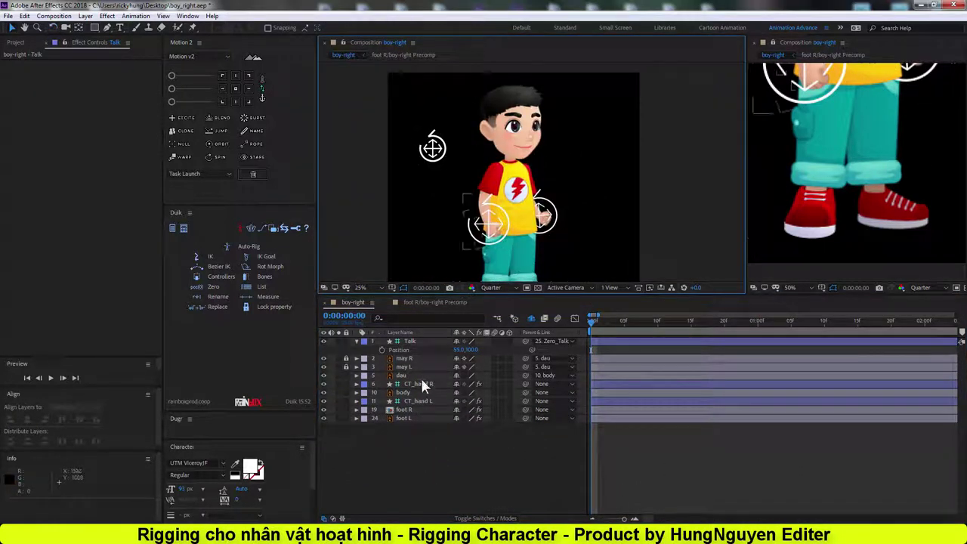
- Create a new shape layer for the closed eye with a pink skin-tone fill
right_click(415, 454)
click(369, 458)
right_click(430, 464)
mouse_move(483, 355)
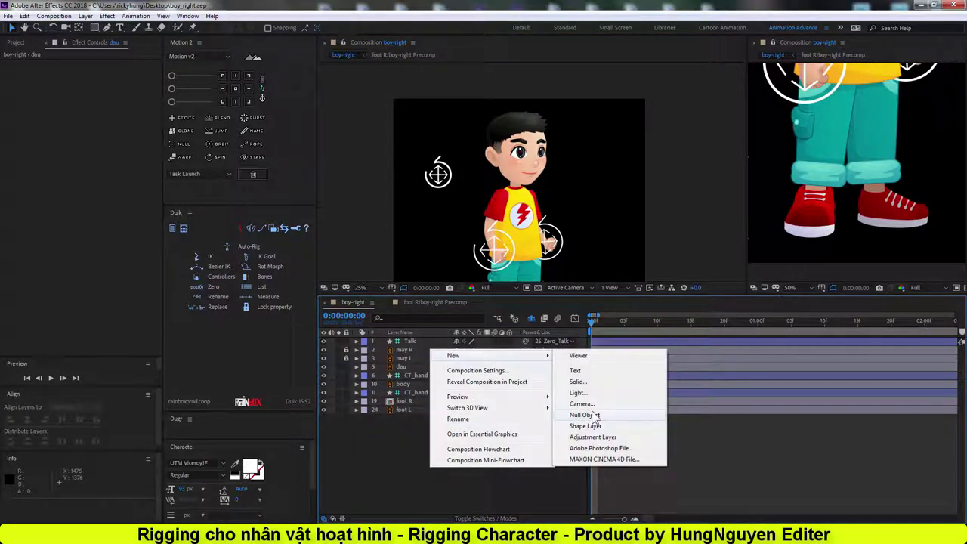
click(595, 425)
text(close eye)
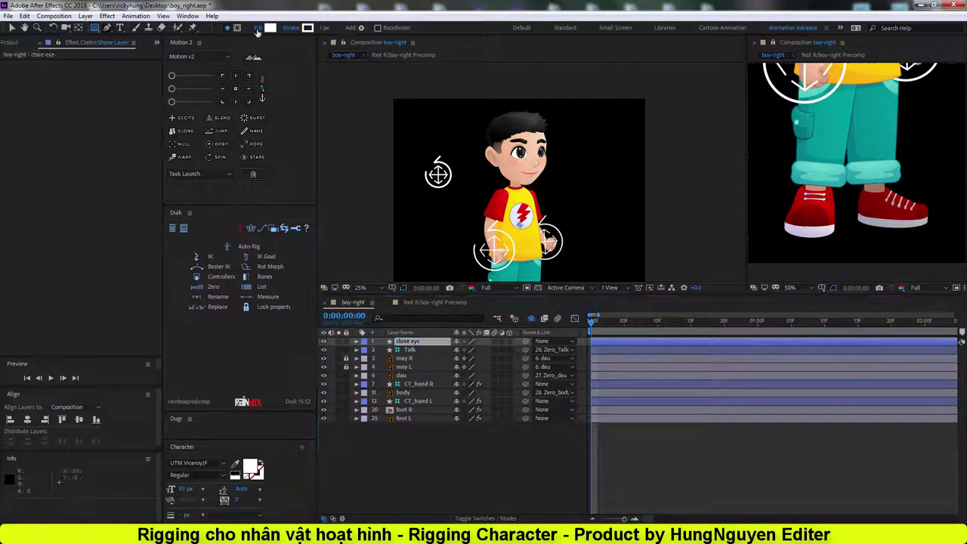
click(258, 30)
key(Return)
scroll(498, 151, up, 5)
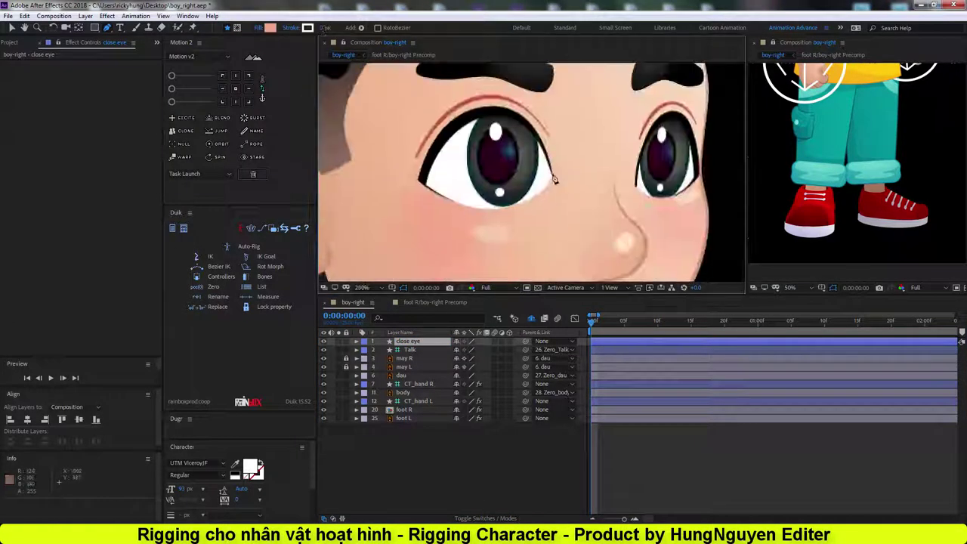
- Draw the closed-eyelid path over the second eye
click(421, 185)
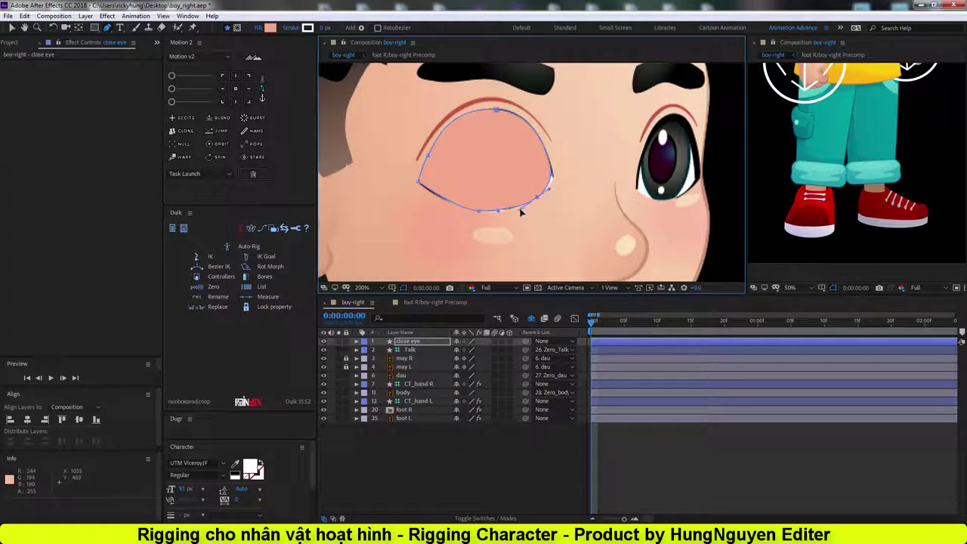
drag(607, 179, 537, 179)
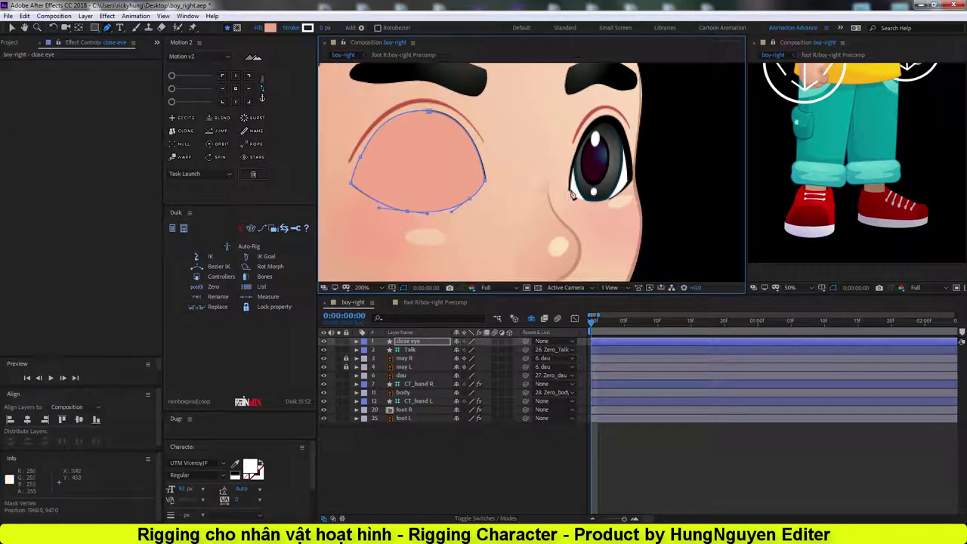
click(570, 189)
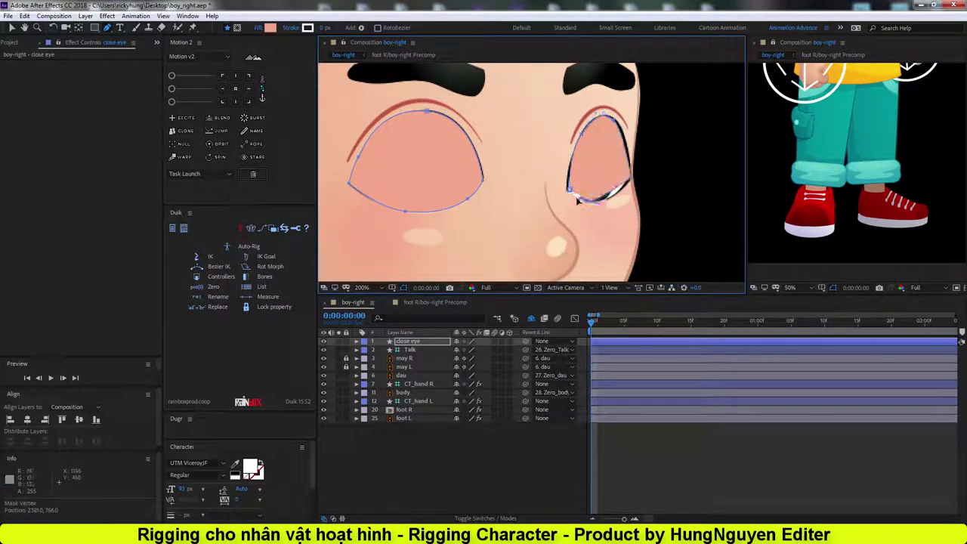
click(589, 204)
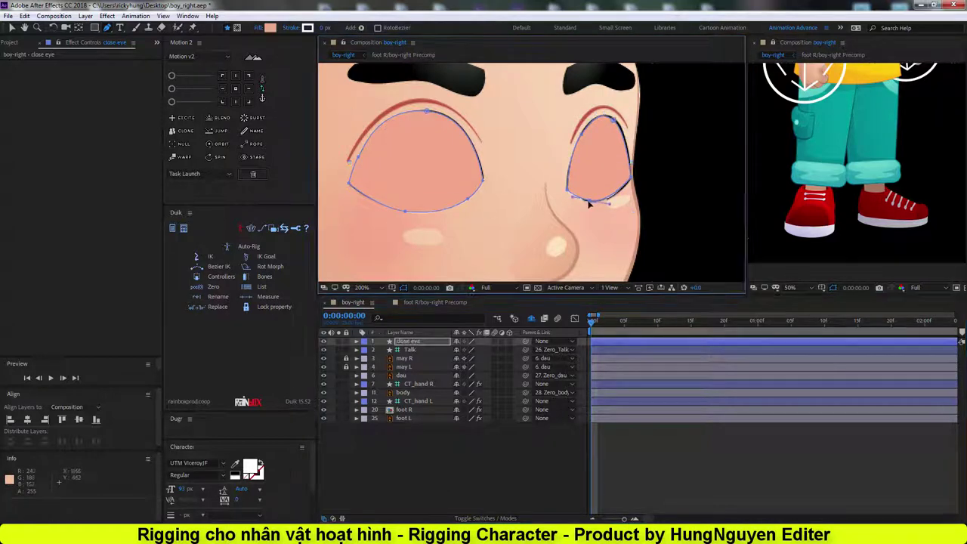
key(v)
key(comma)
- Reveal the Path properties of Shape 1 and Shape 2 on the close eye layer at frame 0
click(357, 341)
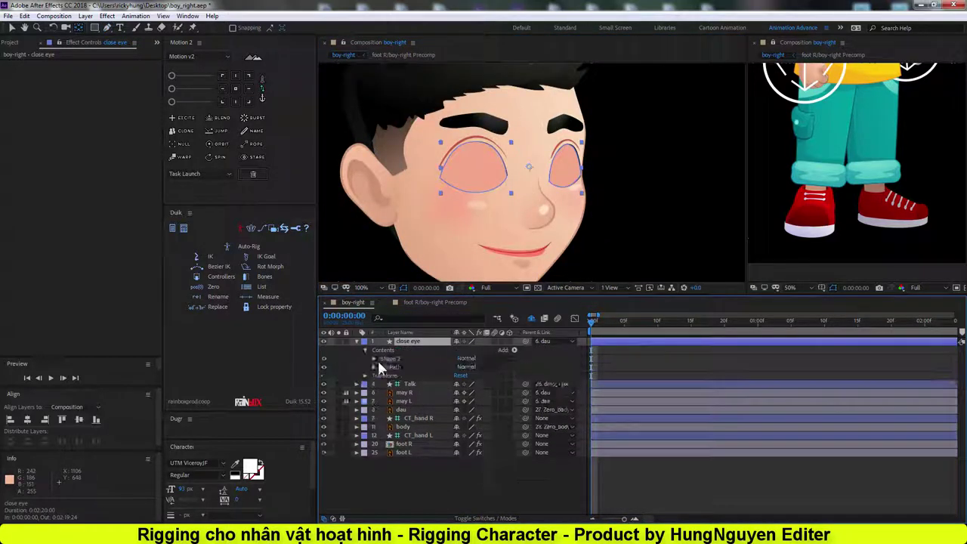
click(373, 358)
click(382, 366)
click(383, 418)
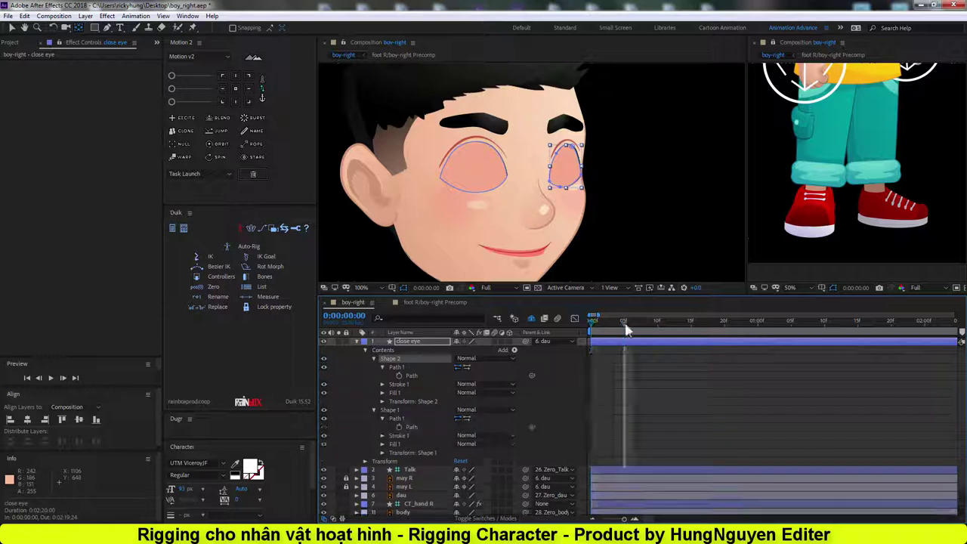
key(g)
key(Home)
key(period)
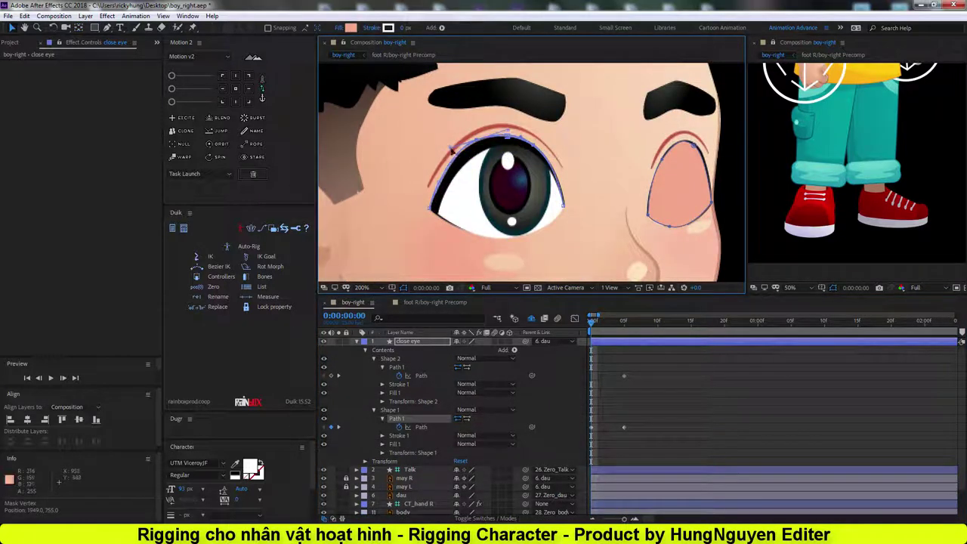
- Apply Easy Ease (F9) to the eyelid Path keyframes and preview the blink
key(v)
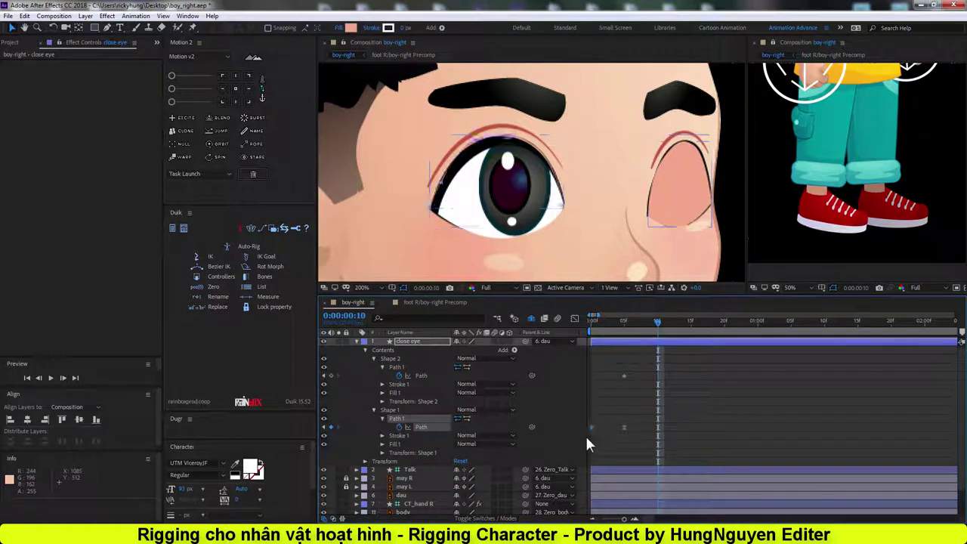
key(F9)
key(space)
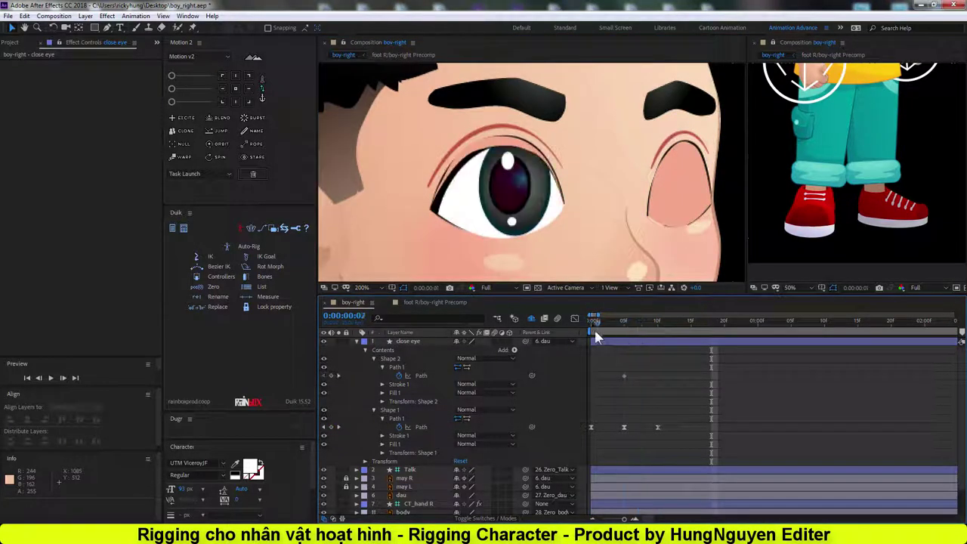
double_click(672, 164)
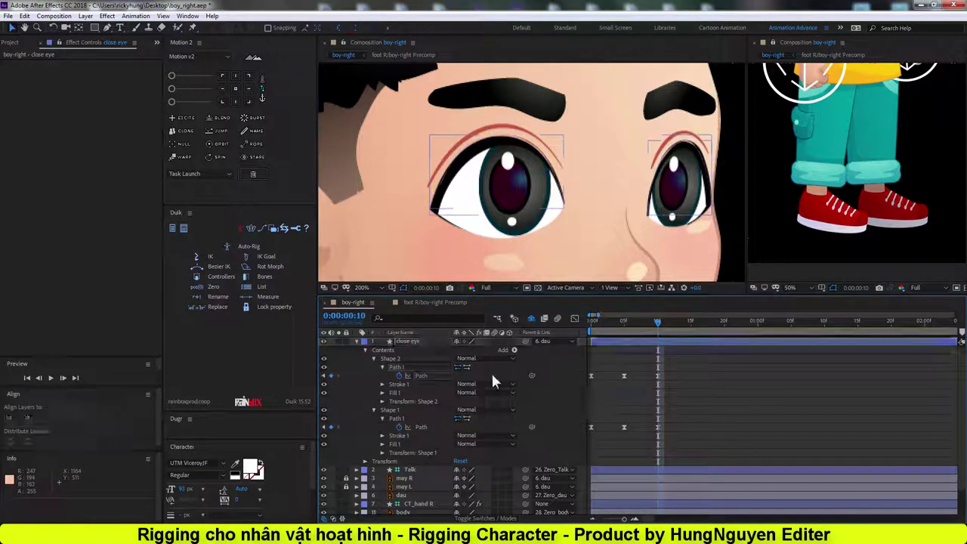
key(u)
key(comma)
key(minus)
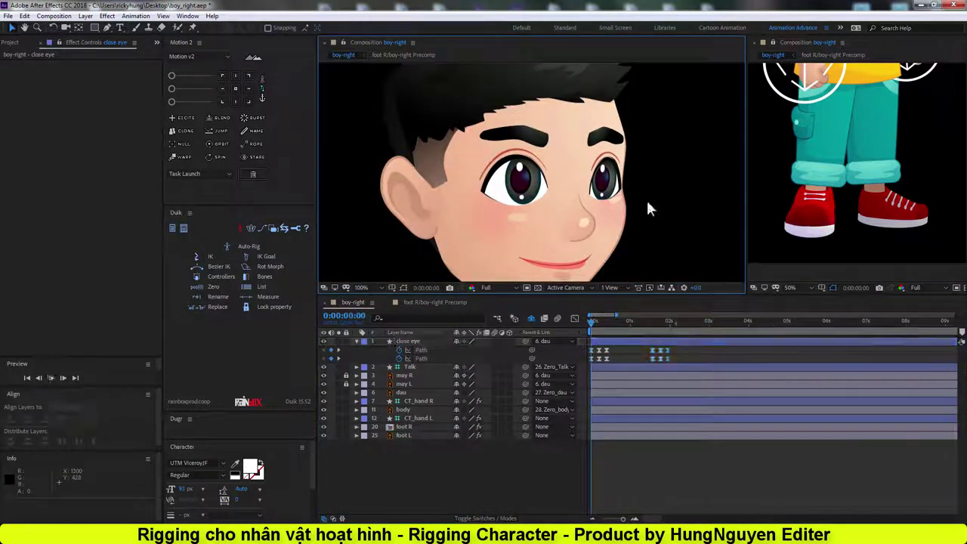
- Create a zeroed CT_footR controller on the foot R layer
click(384, 428)
key(ctrl+Right)
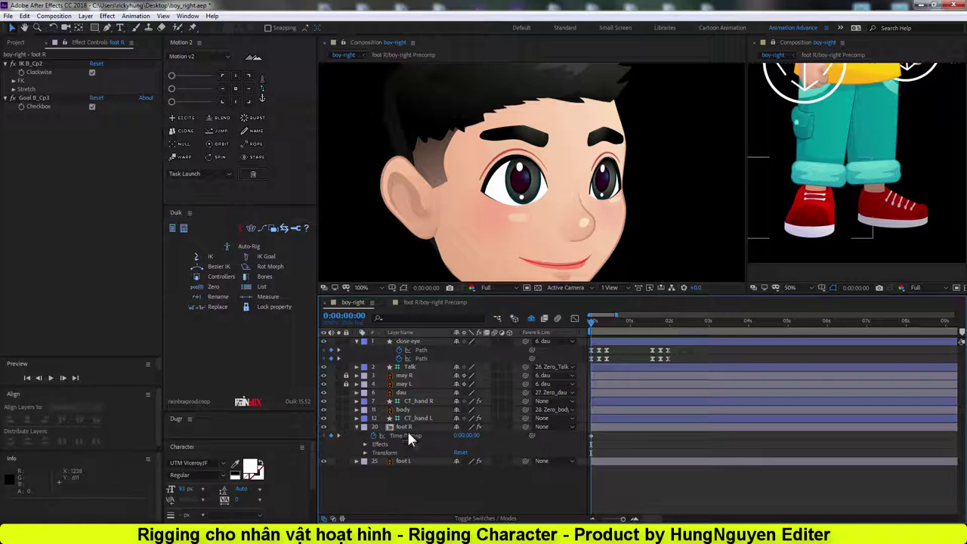
scroll(523, 217, down, 3)
scroll(523, 217, up, 1)
click(198, 277)
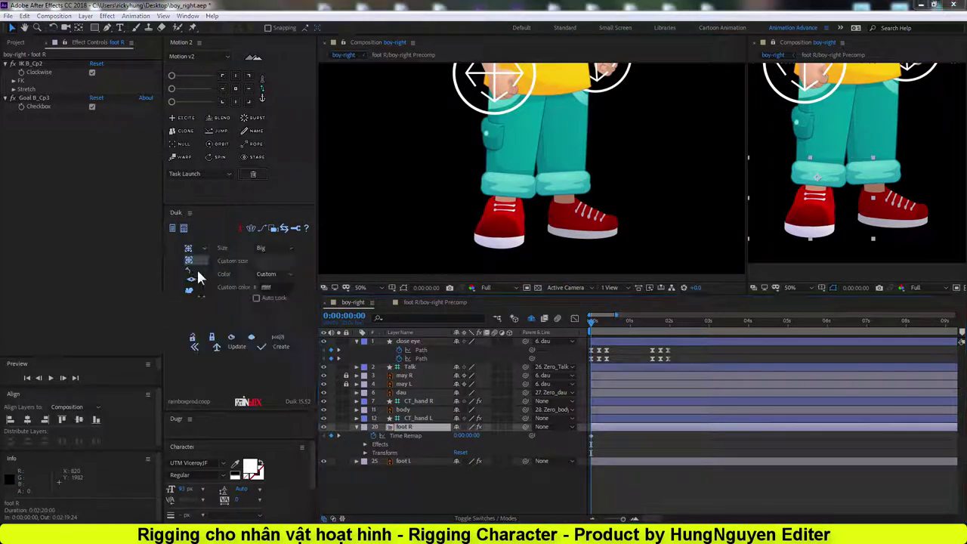
click(285, 350)
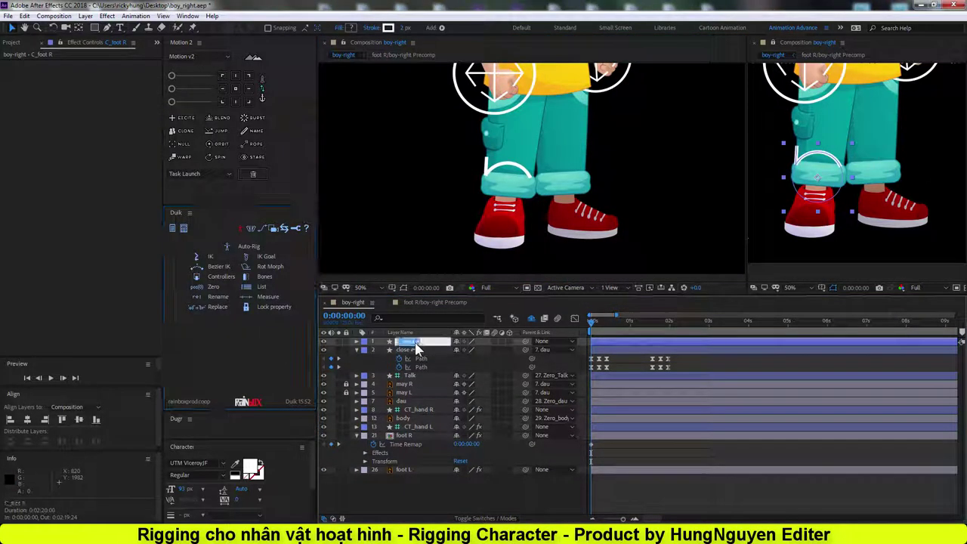
click(214, 286)
- Link foot R's Time Remap by expression to CT_footR's Position[0]
alt+click(374, 453)
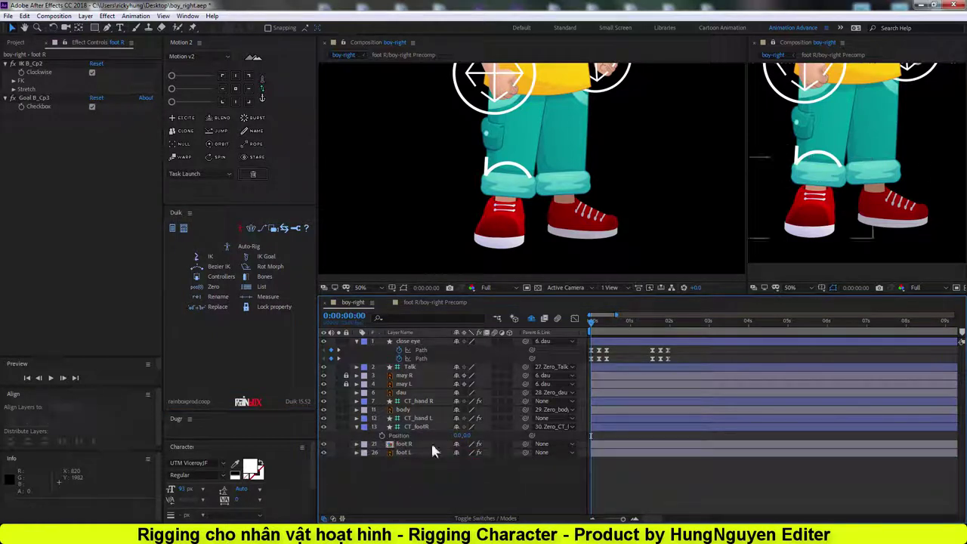
drag(485, 461, 399, 436)
text(/50)
click(356, 444)
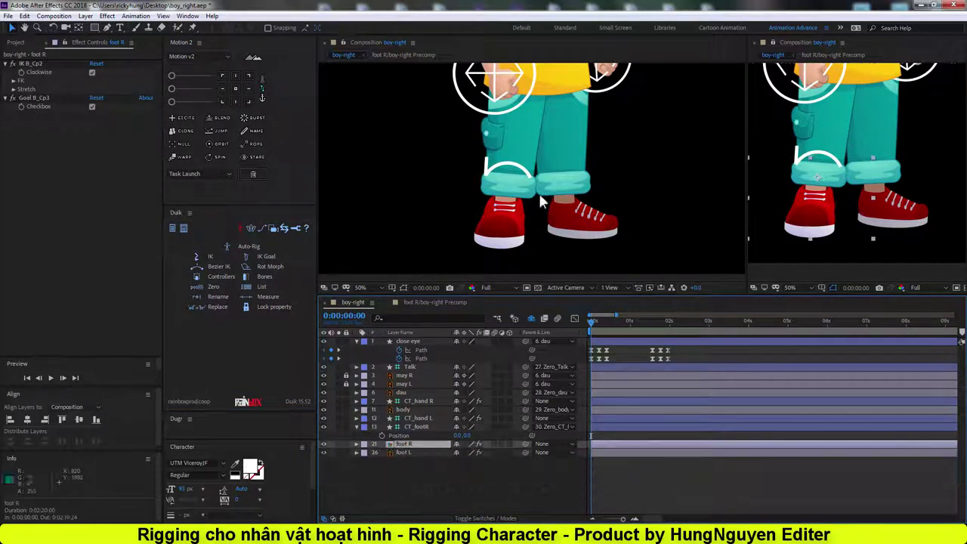
scroll(487, 212, down, 2)
- Parent hand L3 to hand L2 and hand L2 to hand L1
click(357, 427)
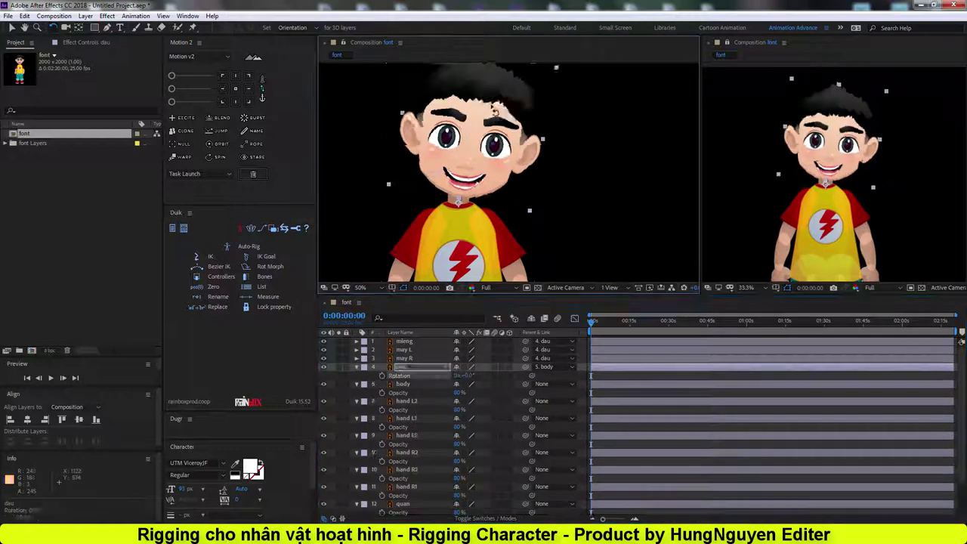
drag(526, 400, 407, 418)
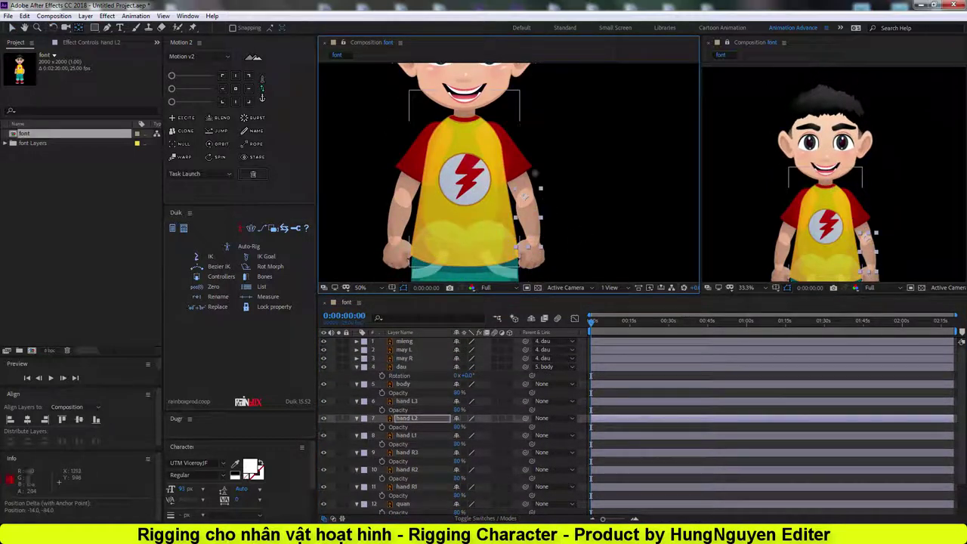
drag(526, 418, 407, 436)
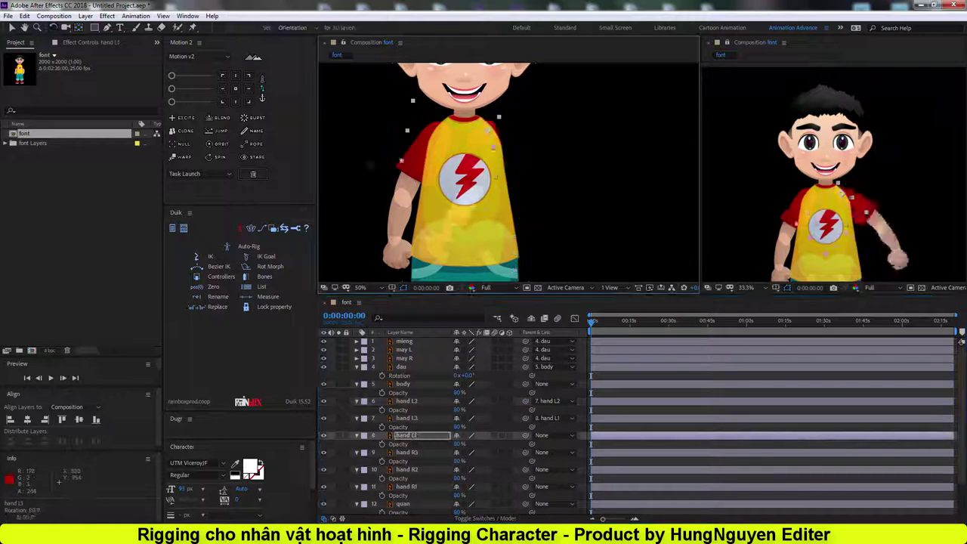
click(557, 212)
scroll(484, 189, down, 2)
- Parent hand R3 to hand R2 and hand R2 to hand R1, testing the chain by rotating
click(403, 214)
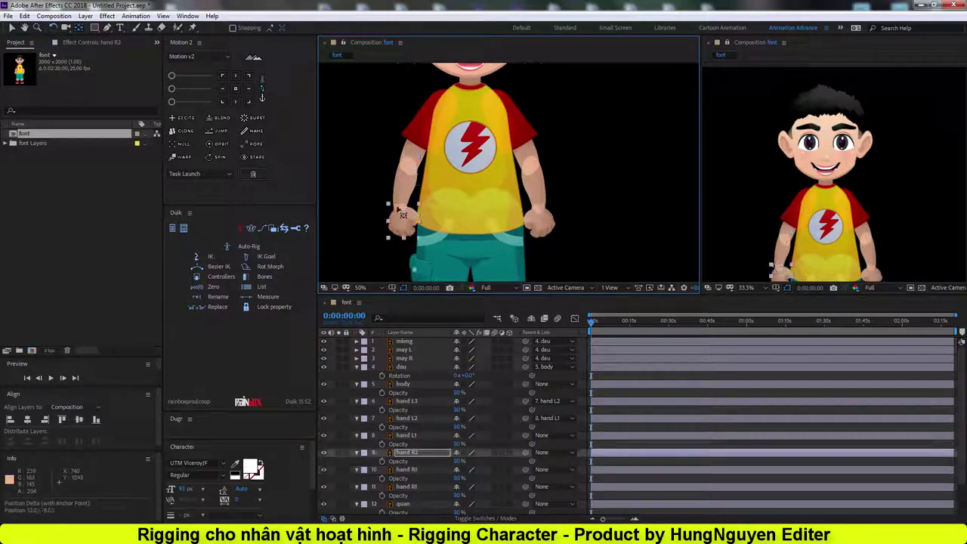
drag(526, 452, 406, 469)
drag(526, 469, 407, 487)
click(406, 487)
key(w)
drag(403, 219, 366, 208)
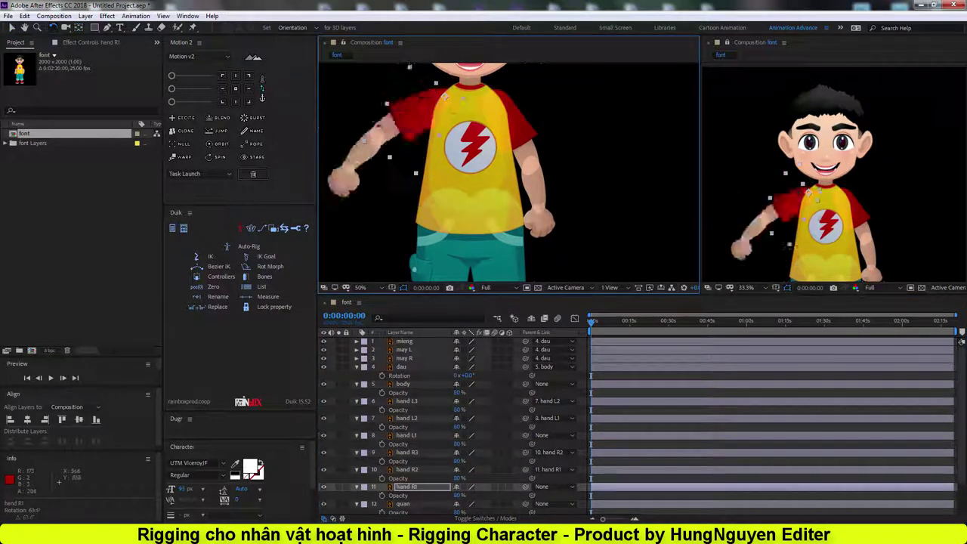
key(ctrl+z)
- Create a Duik controller for the left hand on hand L3
scroll(473, 174, down, 2)
click(454, 174)
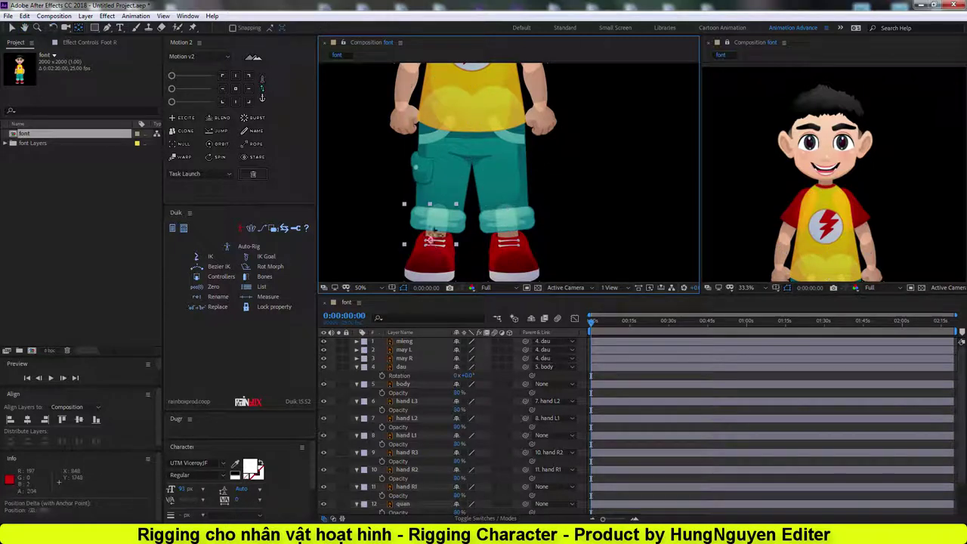
scroll(453, 211, down, 2)
scroll(521, 226, up, 2)
click(525, 223)
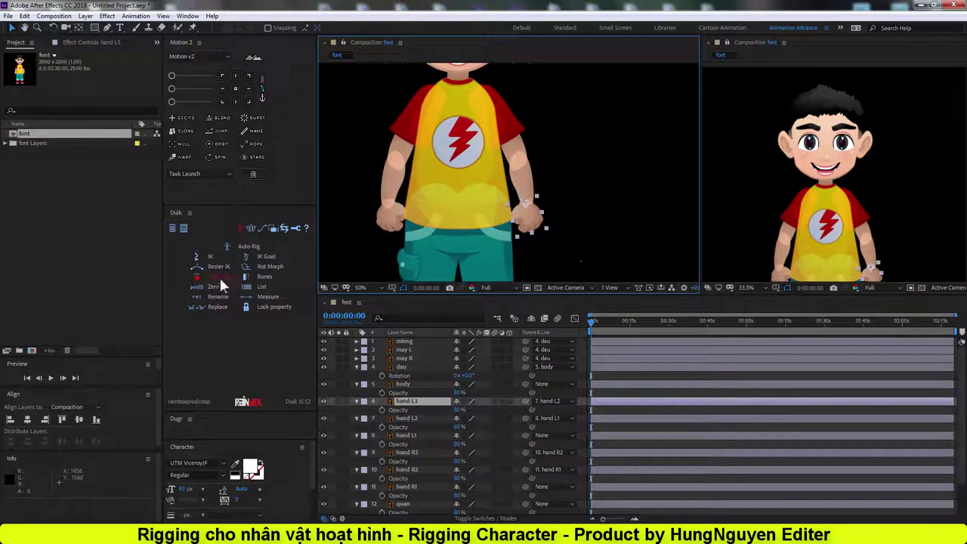
click(202, 255)
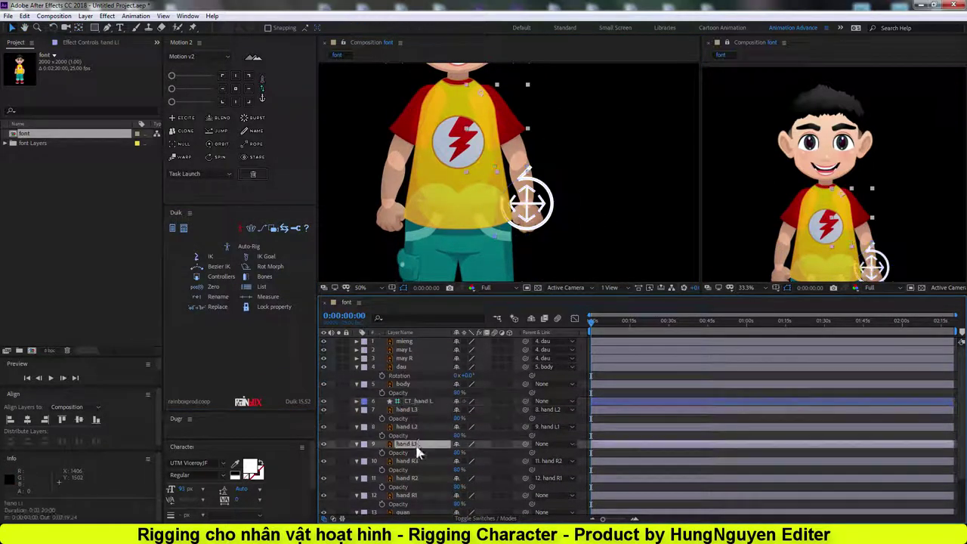
- Save the project as boy_font.aep
click(408, 410)
click(7, 16)
click(31, 111)
text(boy_font)
key(Return)
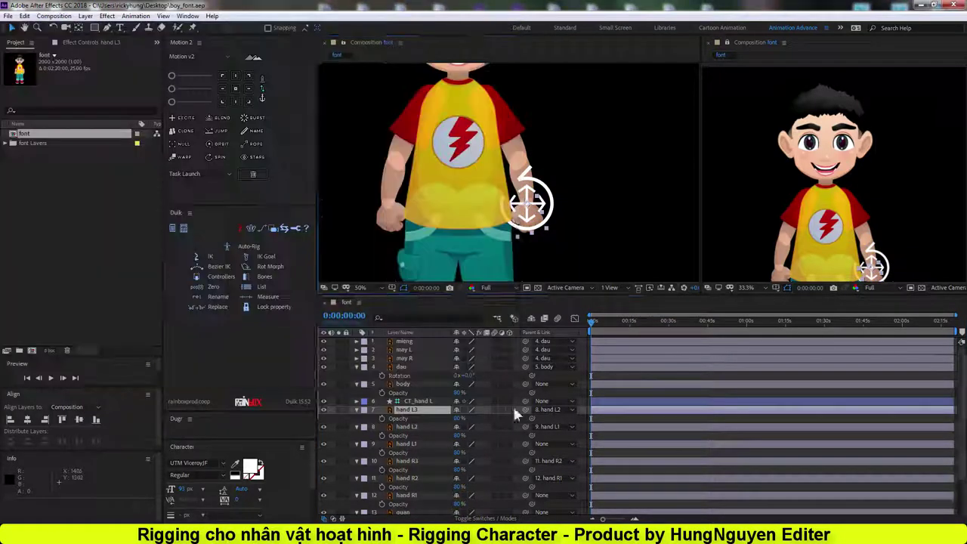
- Open the hand L3 precomp and set its composition width to 400
click(407, 409)
right_click(45, 209)
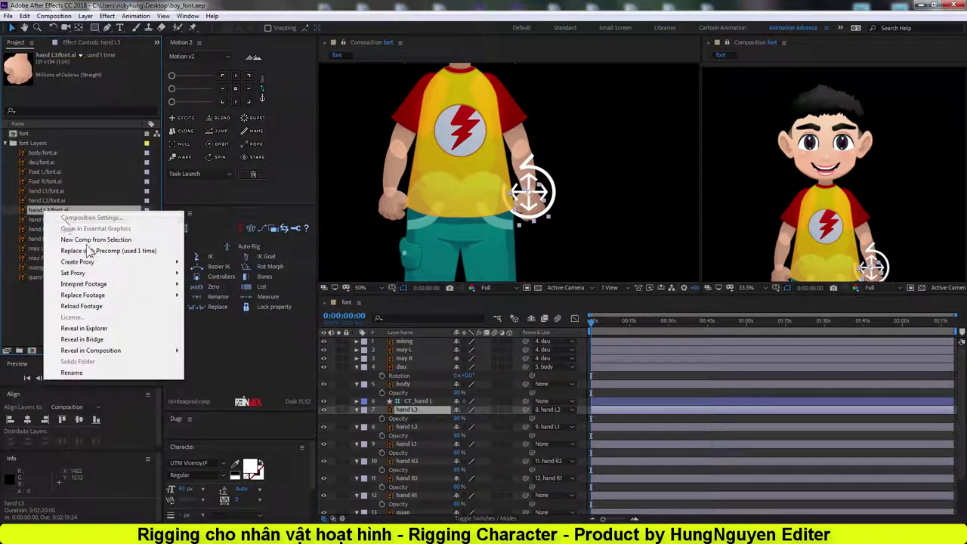
key(Escape)
double_click(415, 413)
key(ctrl+k)
text(400)
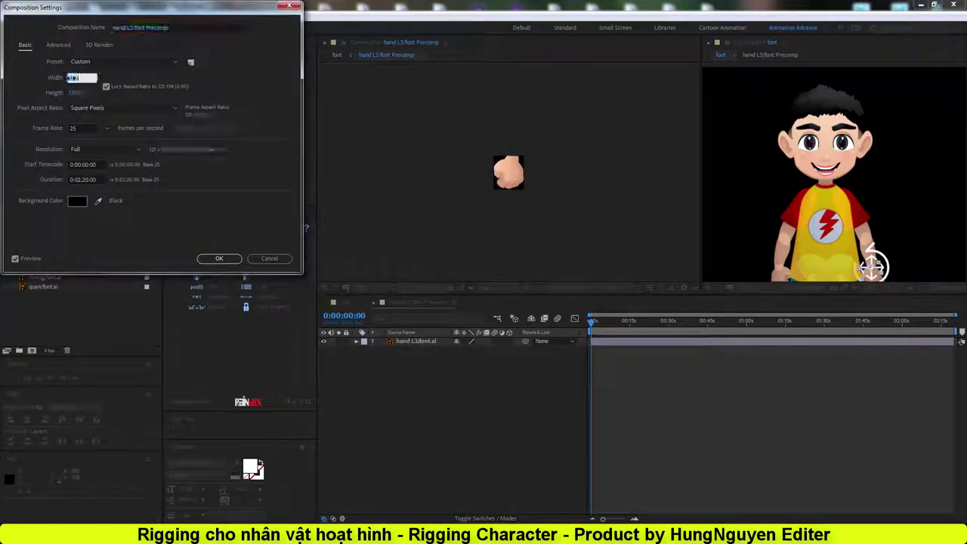
key(slash)
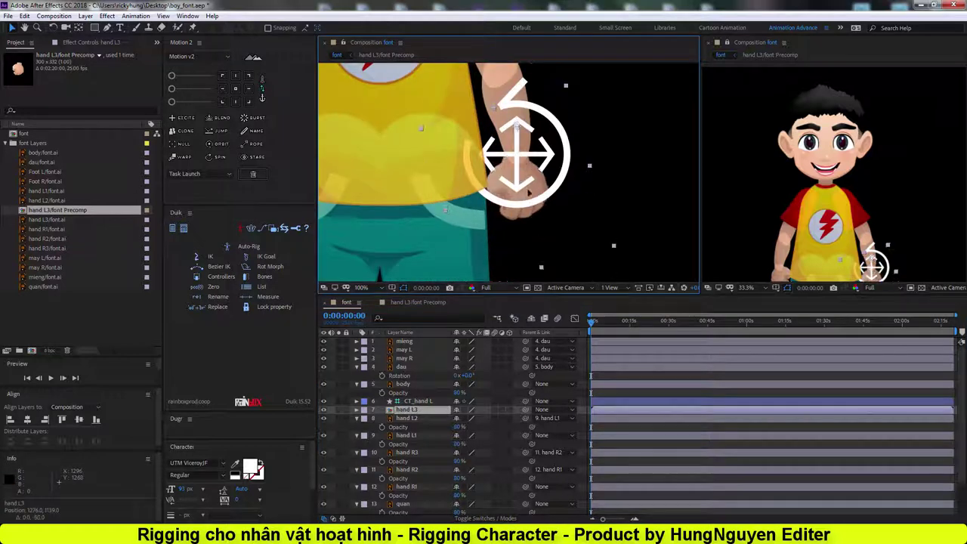
key(w)
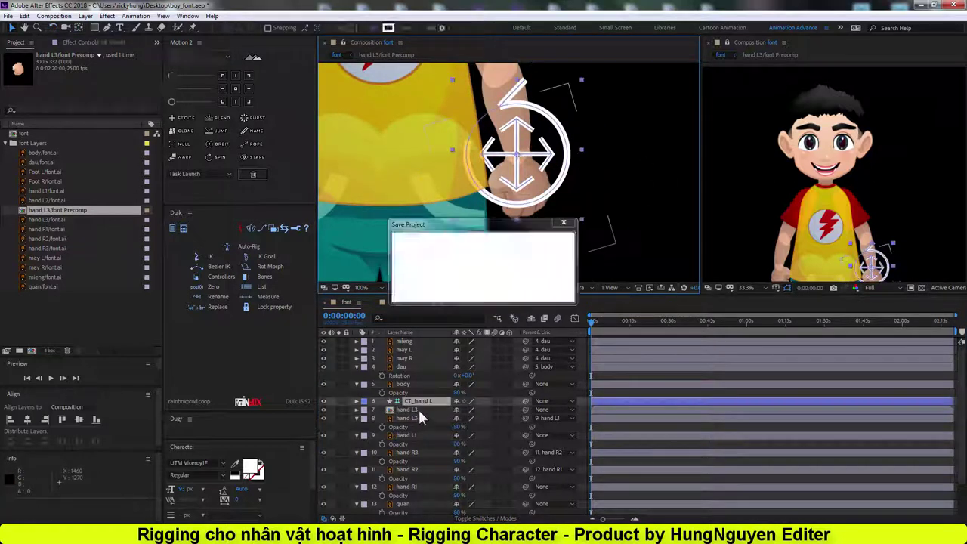
- Re-parent hand L3 to hand L2 and reload the rigging script panel
drag(421, 418, 418, 440)
key(comma)
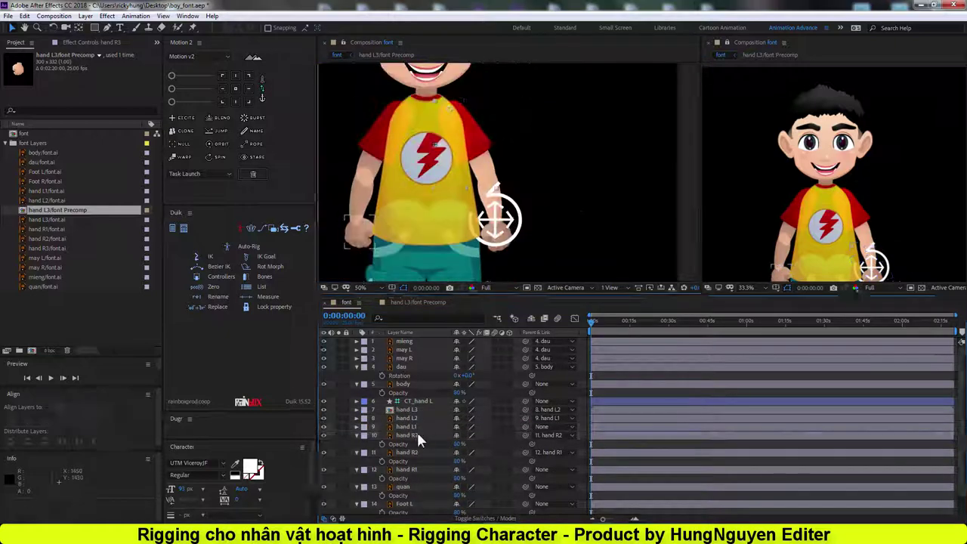
shift+click(420, 402)
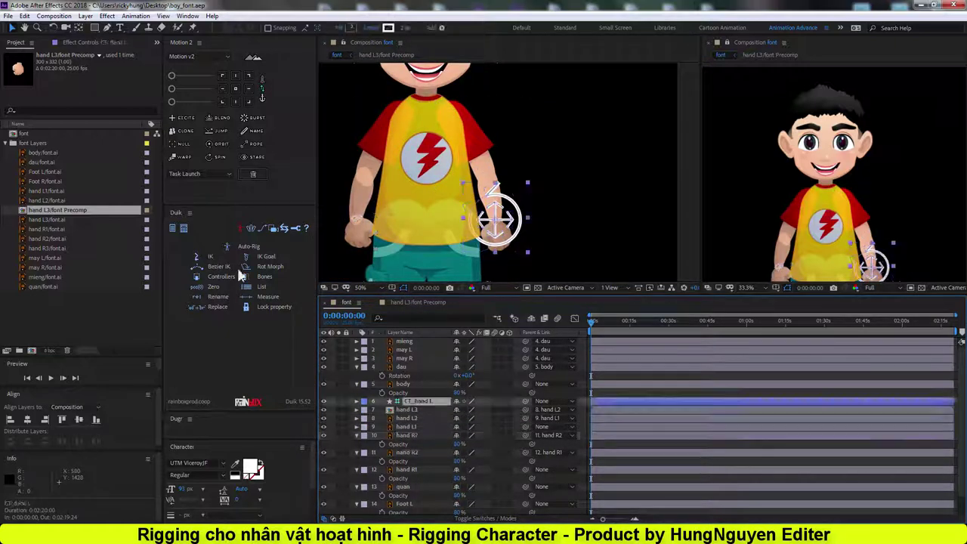
click(187, 16)
click(186, 99)
click(566, 280)
click(188, 16)
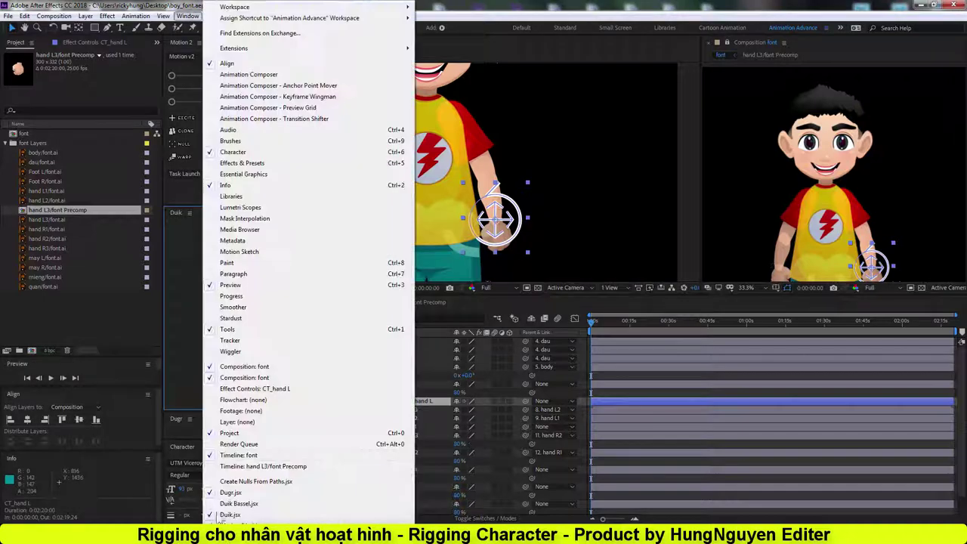
click(239, 332)
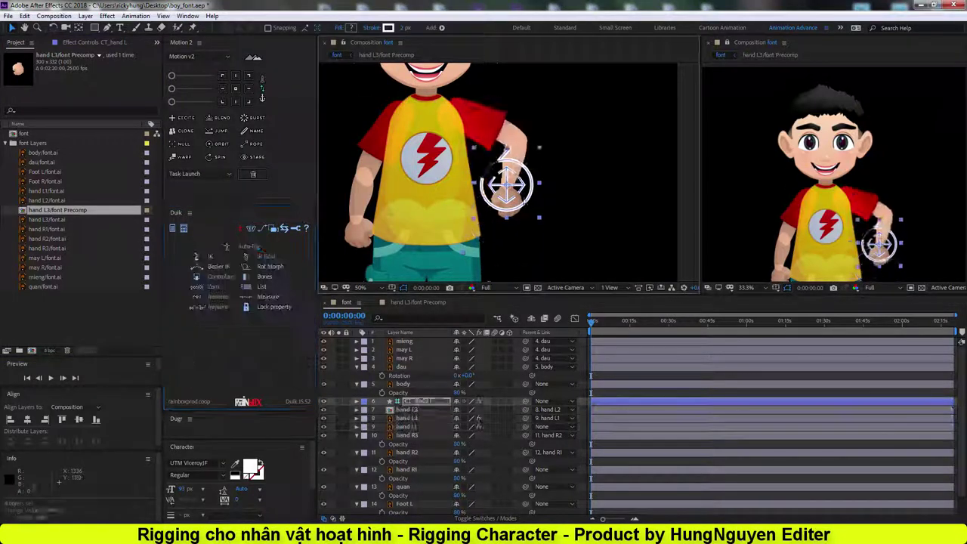
- Move CT_hand L, hand L3 and hand L2 above the body layer
shift+click(407, 418)
drag(407, 417, 424, 381)
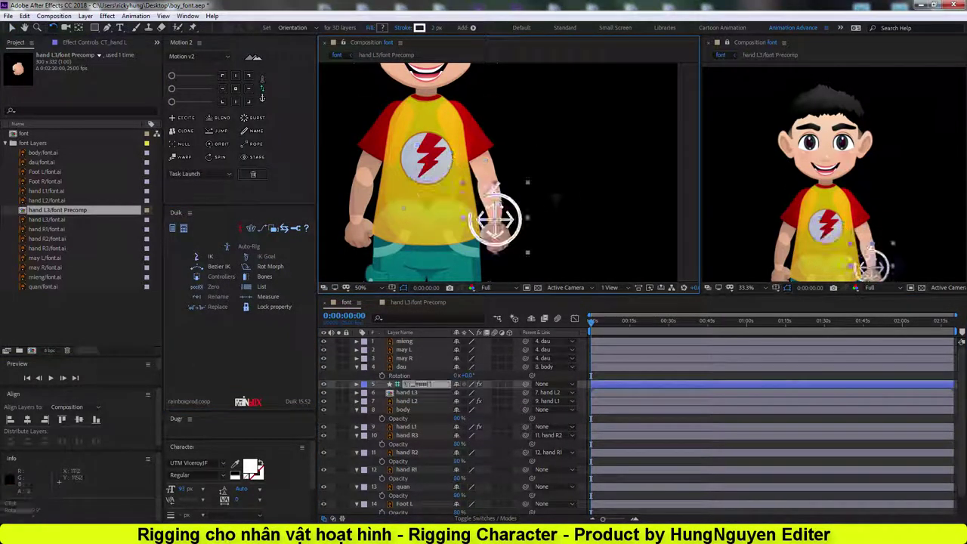
click(418, 384)
scroll(529, 170, up, 2)
scroll(446, 243, down, 2)
- Pre-compose hand R3 into a hand R3/font Precomp
click(446, 244)
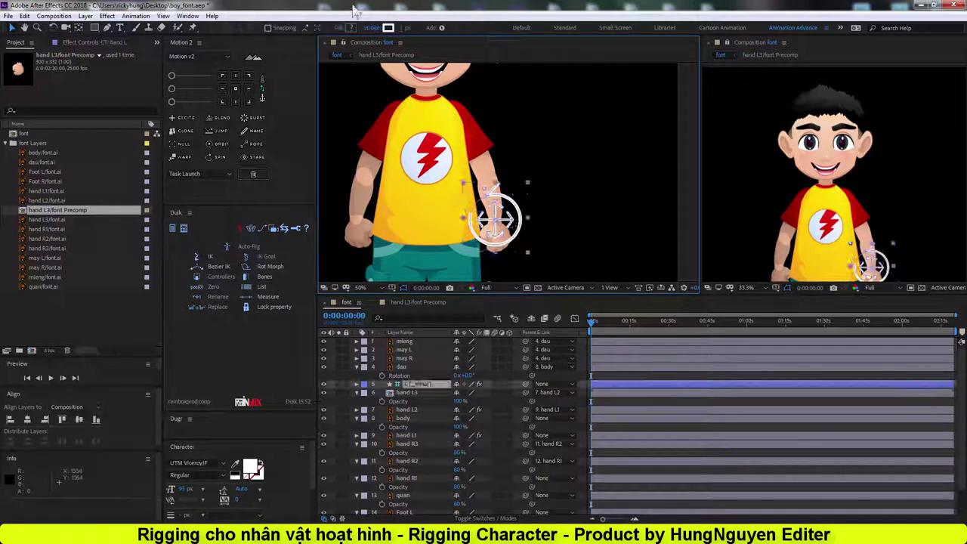
right_click(53, 248)
click(113, 275)
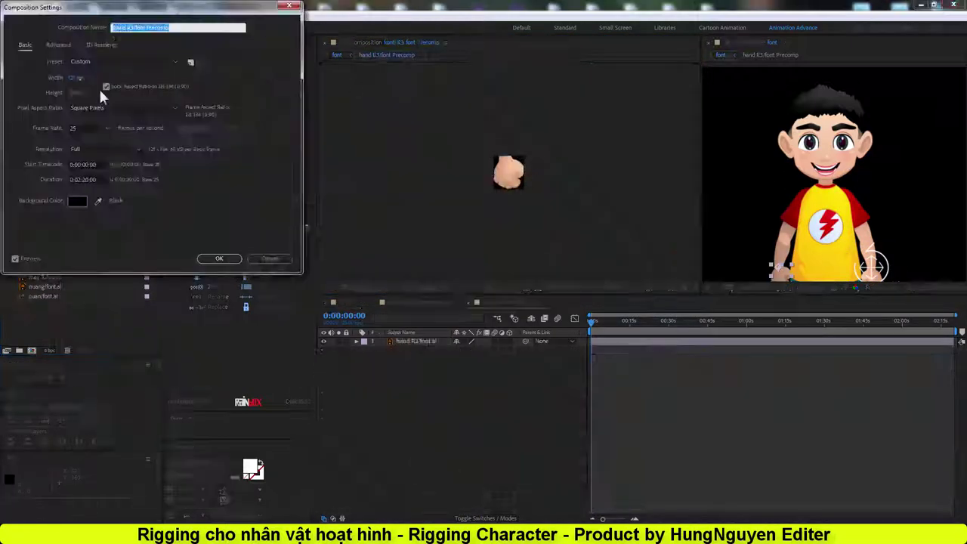
click(216, 259)
scroll(484, 217, up, 2)
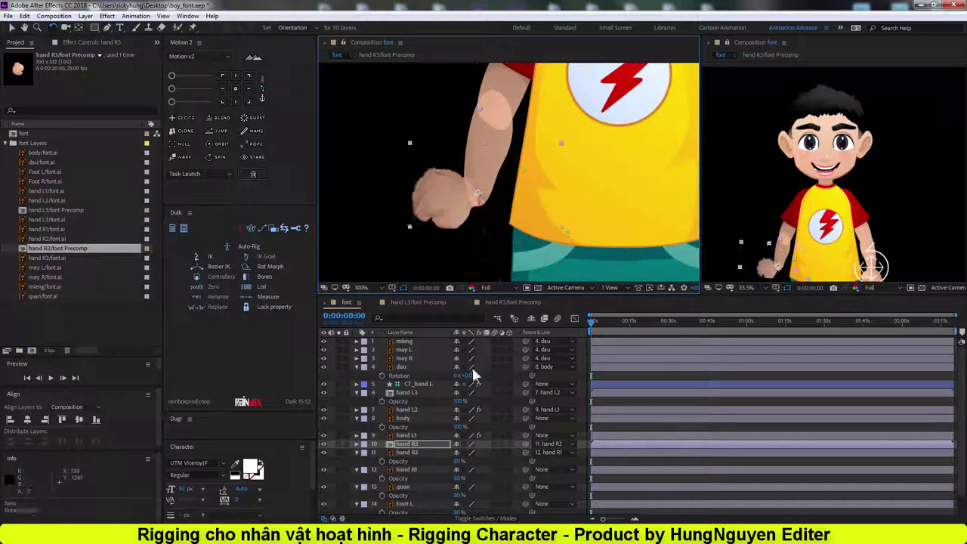
- Test-bend the right forearm and build a CT_hand R controller for the right arm
click(423, 452)
drag(545, 211, 574, 177)
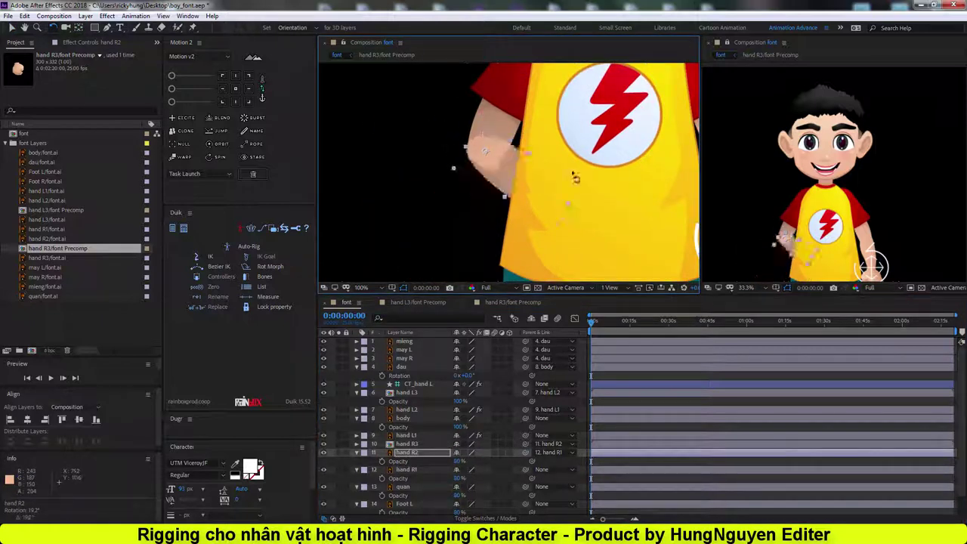
scroll(514, 173, down, 2)
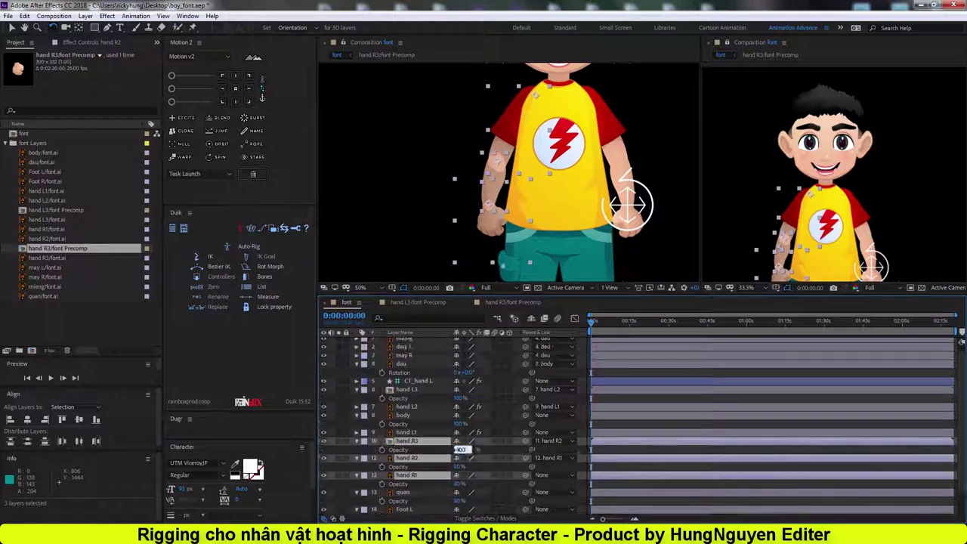
click(431, 469)
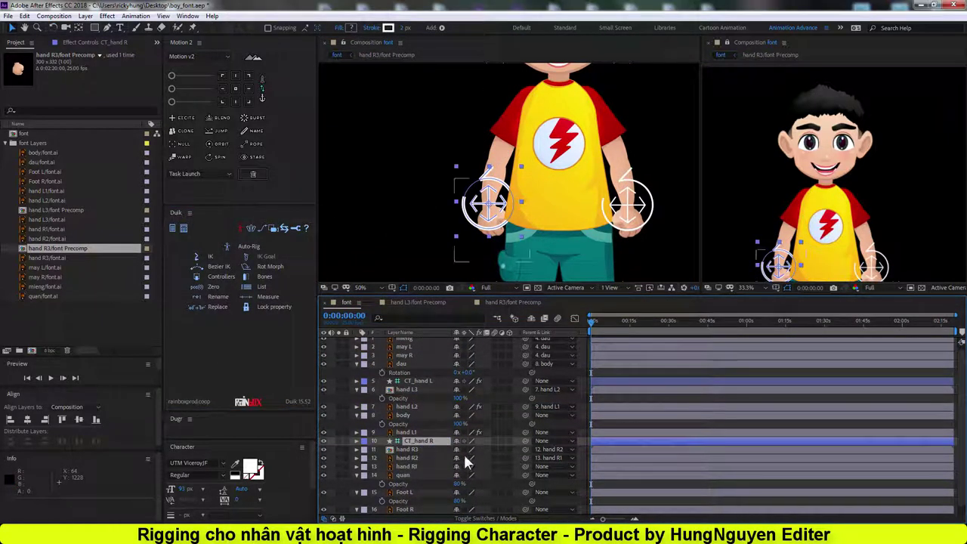
- Move CT_hand R, hand R3 and hand R2 up under CT_hand L, then select both feet
key(ctrl+Down)
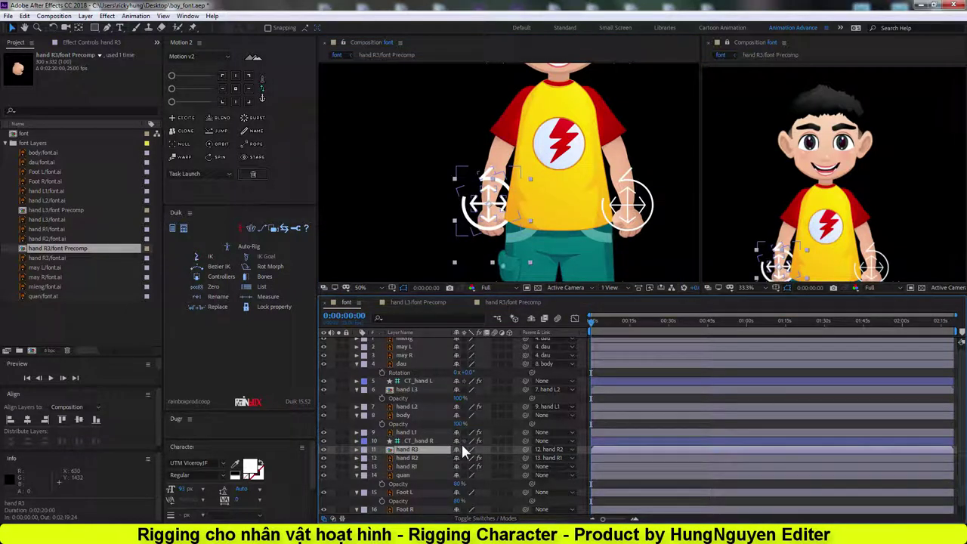
scroll(496, 255, right, 3)
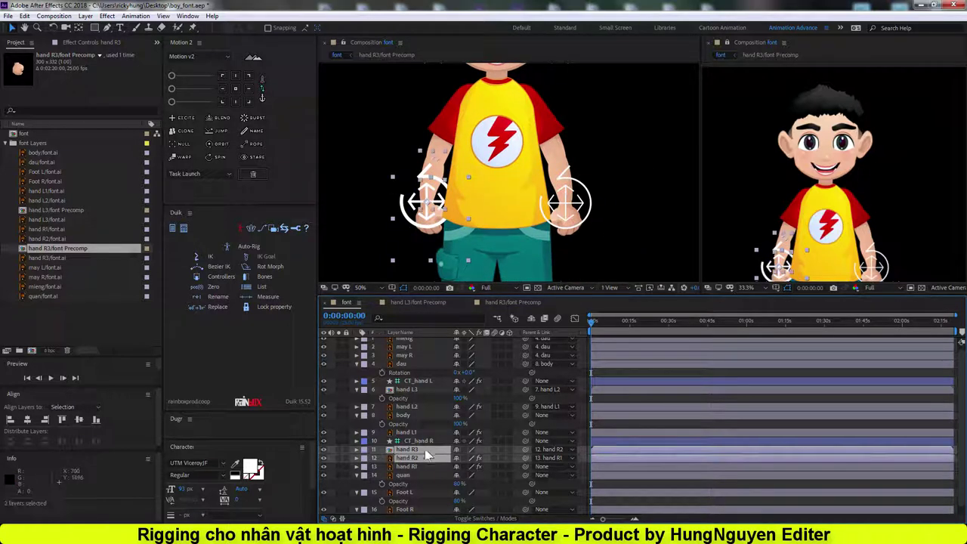
drag(427, 455, 423, 387)
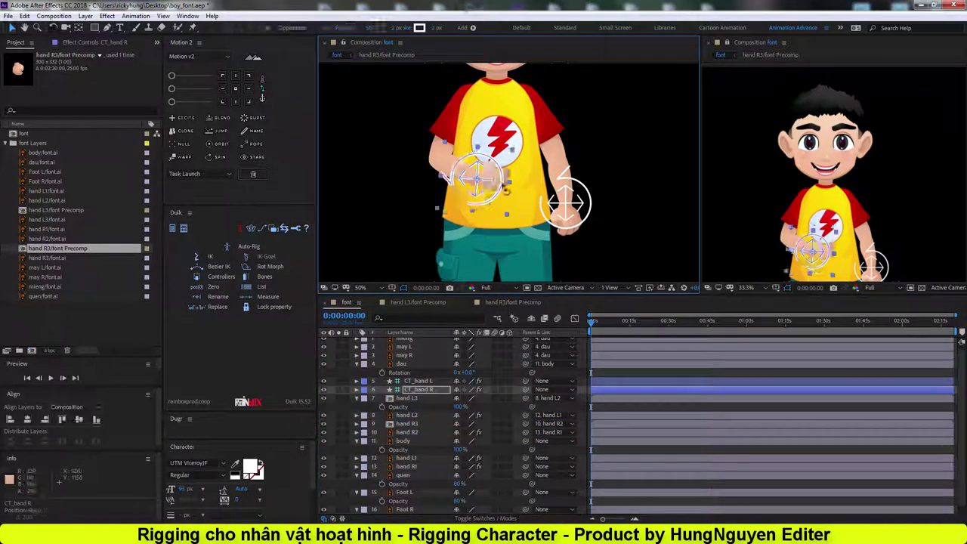
scroll(616, 196, down, 2)
click(516, 497)
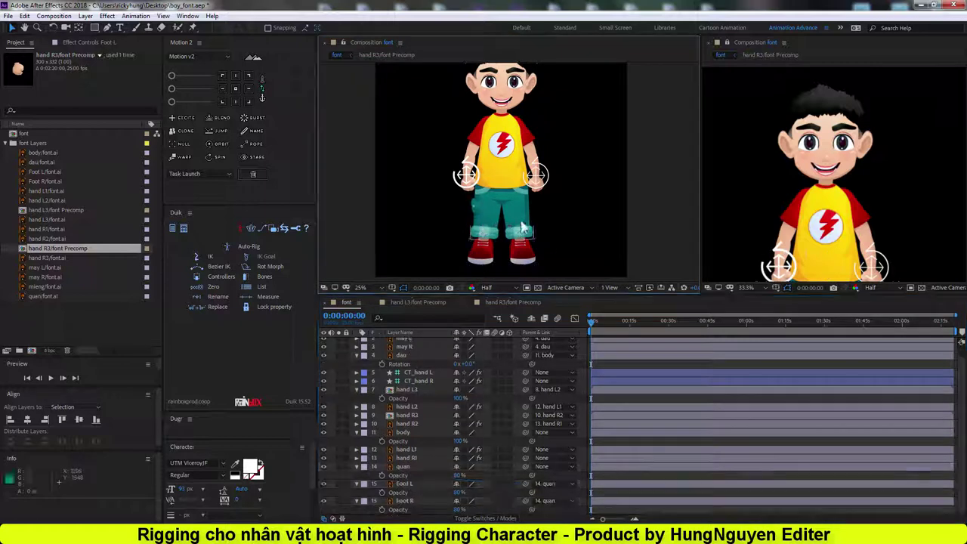
- Parent Foot L and Foot R to the trousers layer quan
drag(526, 492, 404, 476)
click(408, 367)
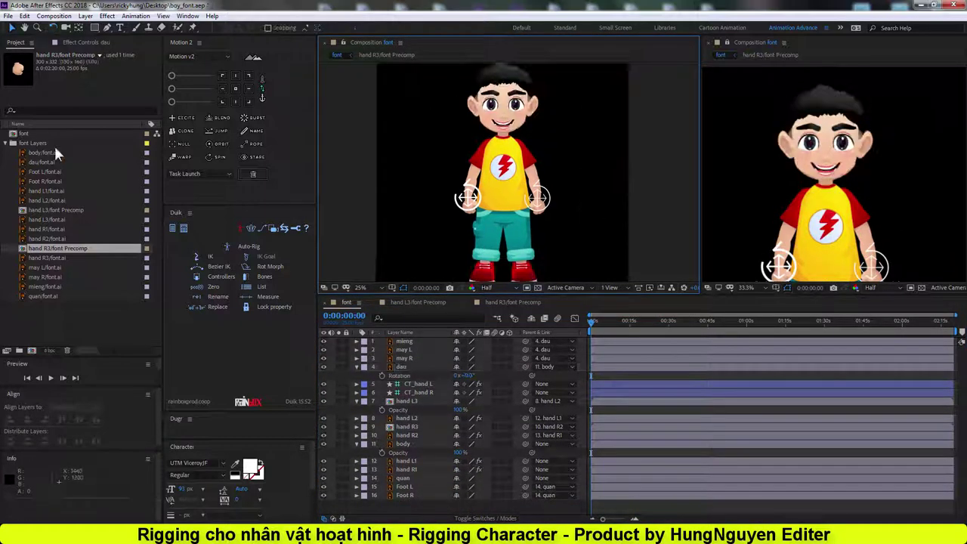
scroll(505, 215, up, 2)
click(418, 393)
scroll(544, 242, down, 2)
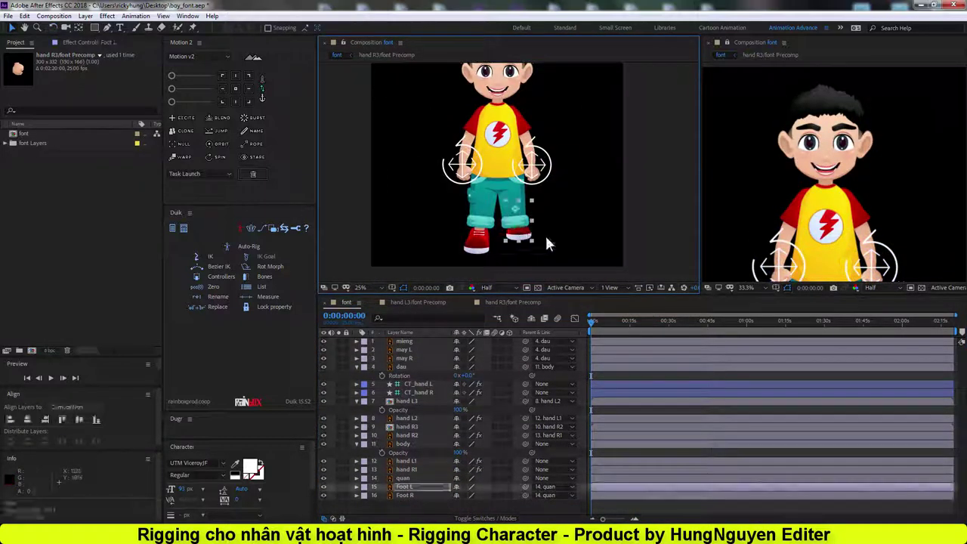
scroll(544, 242, up, 2)
click(534, 233)
- Pin the trousers quan with Puppet pins and turn them into Duik bones B_Q1–B_Q5
click(193, 27)
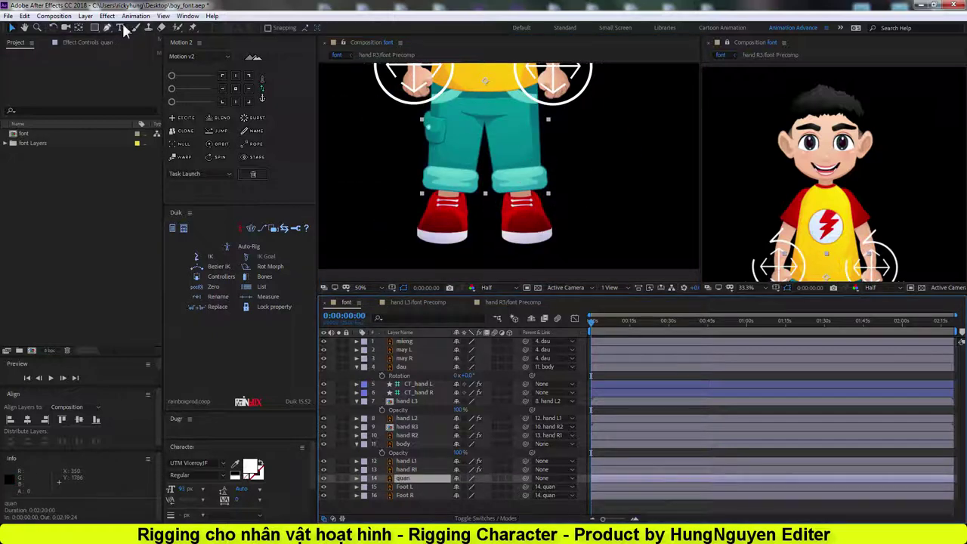
click(499, 148)
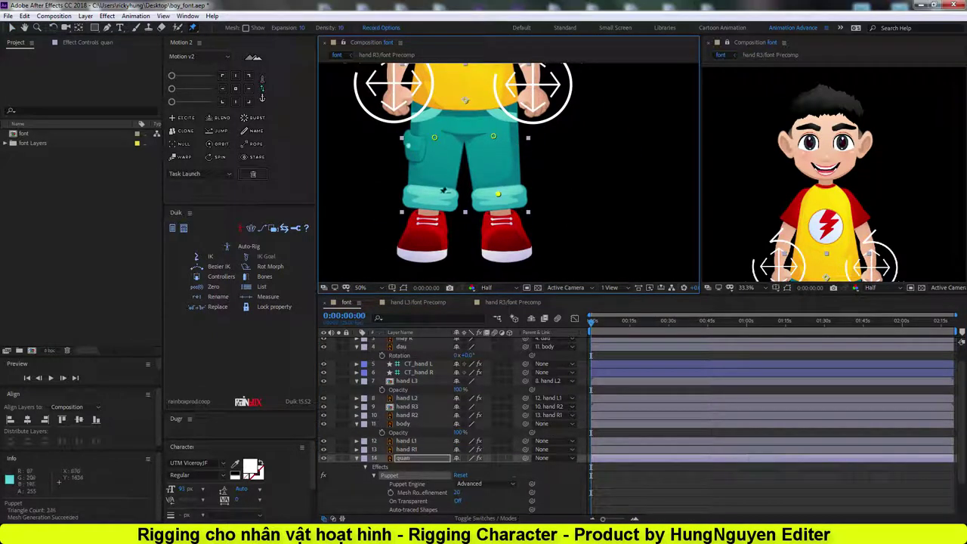
click(428, 195)
key(v)
key(u)
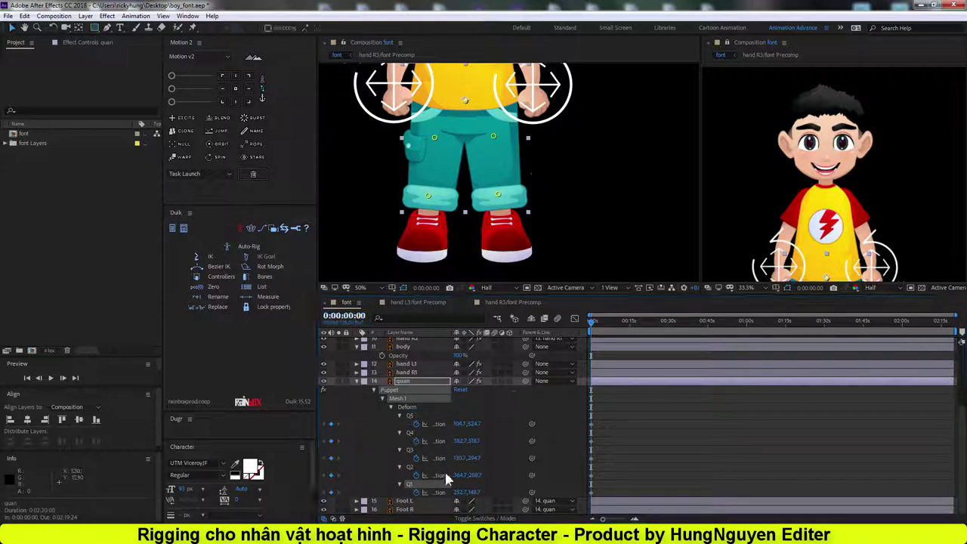
click(261, 276)
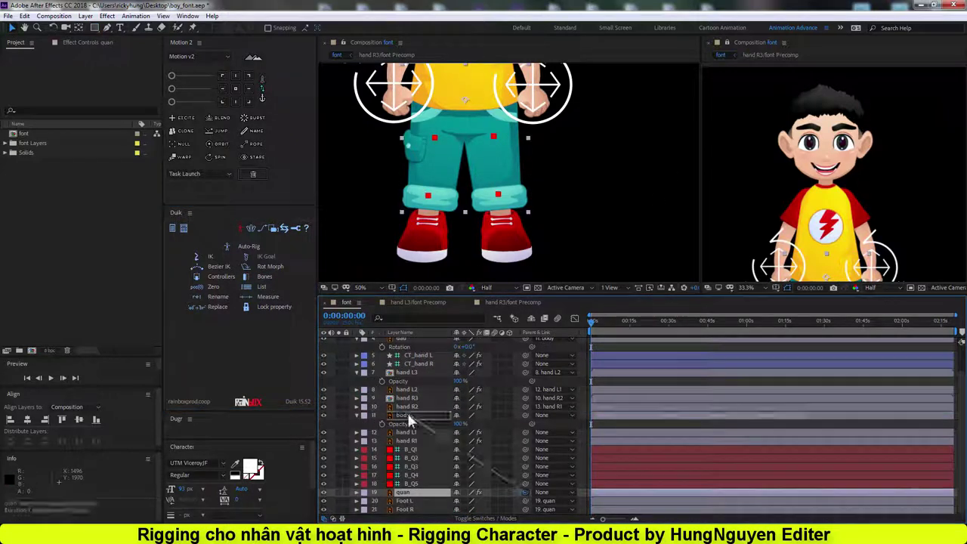
- Parent bone B_Q4 to Foot L, B_Q5 to Foot R, and B_Q1 to body
click(412, 475)
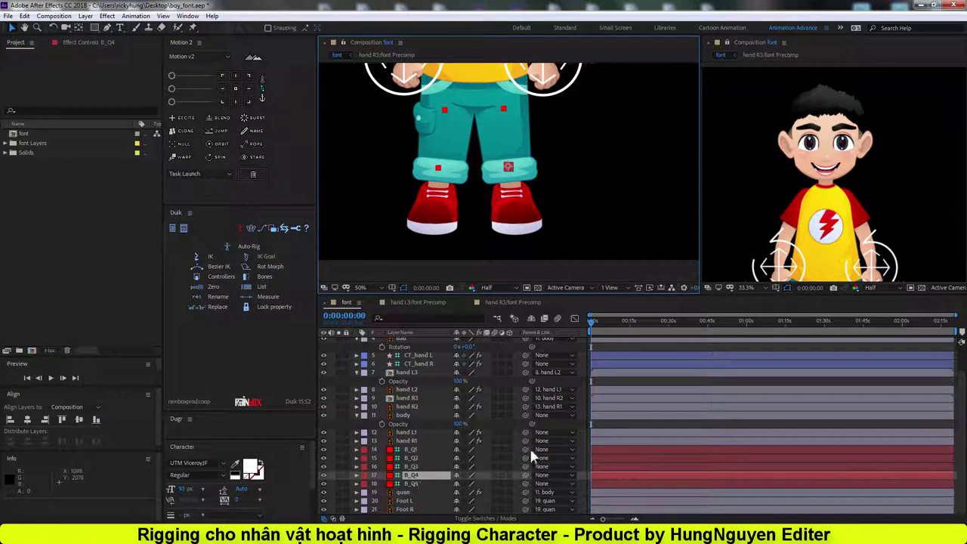
drag(526, 474, 404, 500)
click(412, 484)
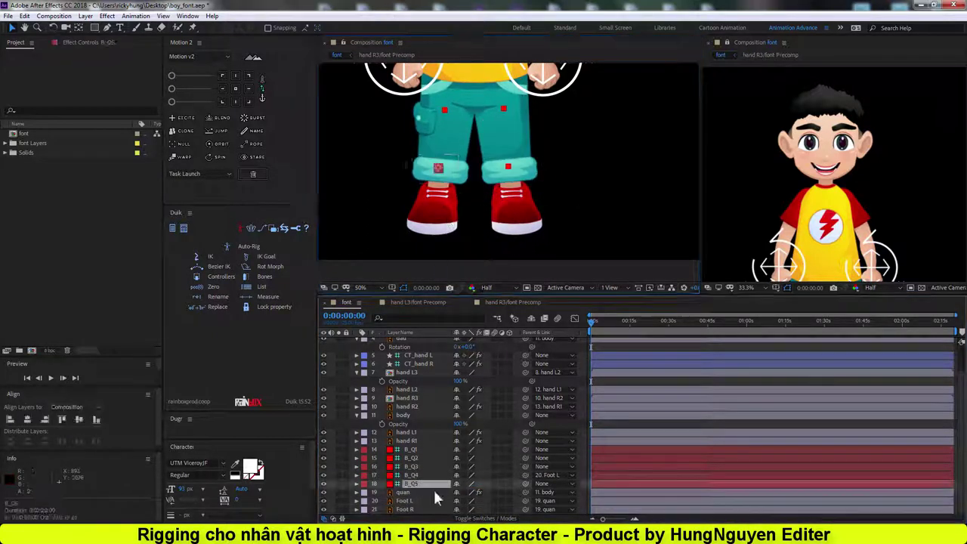
drag(525, 483, 404, 509)
scroll(605, 157, down, 2)
scroll(605, 158, up, 2)
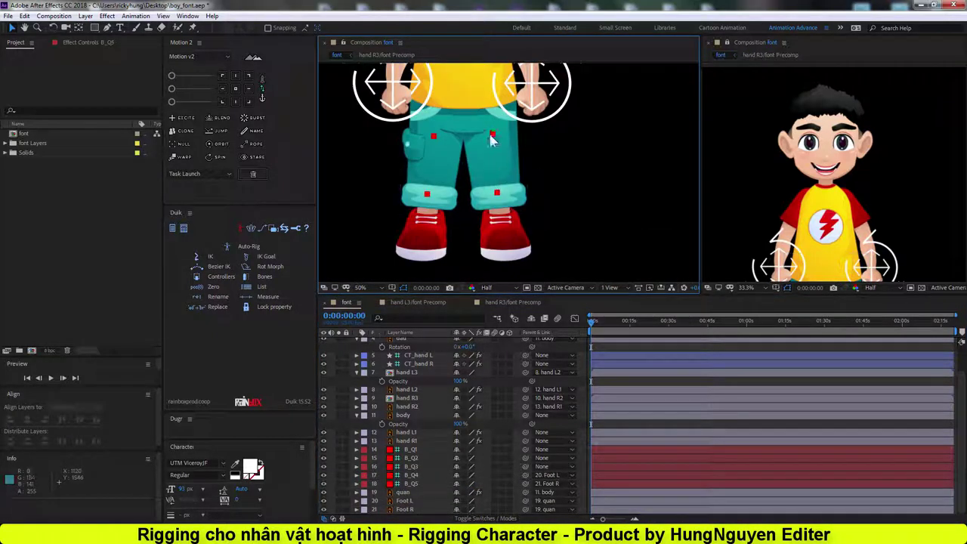
click(465, 102)
drag(528, 452, 404, 415)
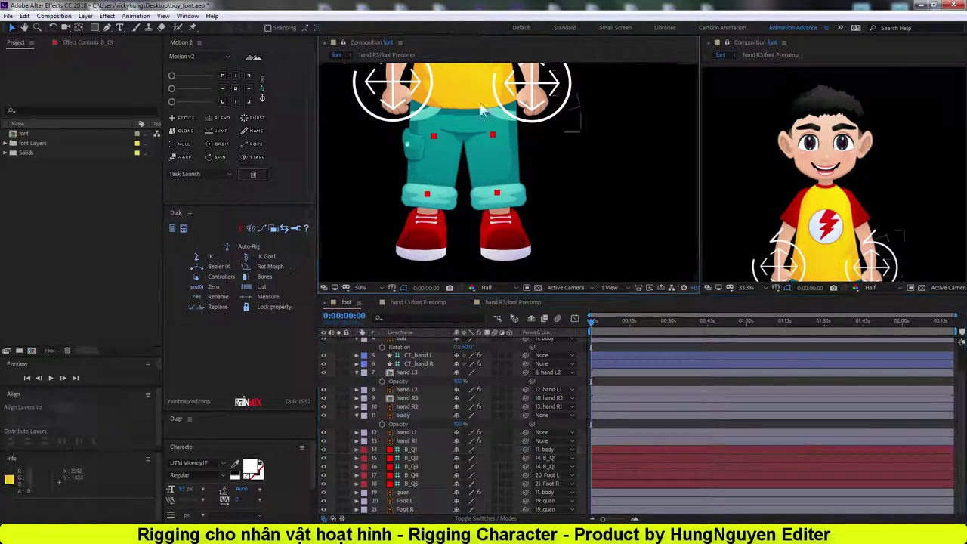
scroll(507, 173, down, 2)
- Lock the bone and arm layers such as hand L1 and hand R1, and hide shy layers
scroll(428, 388, up, 2)
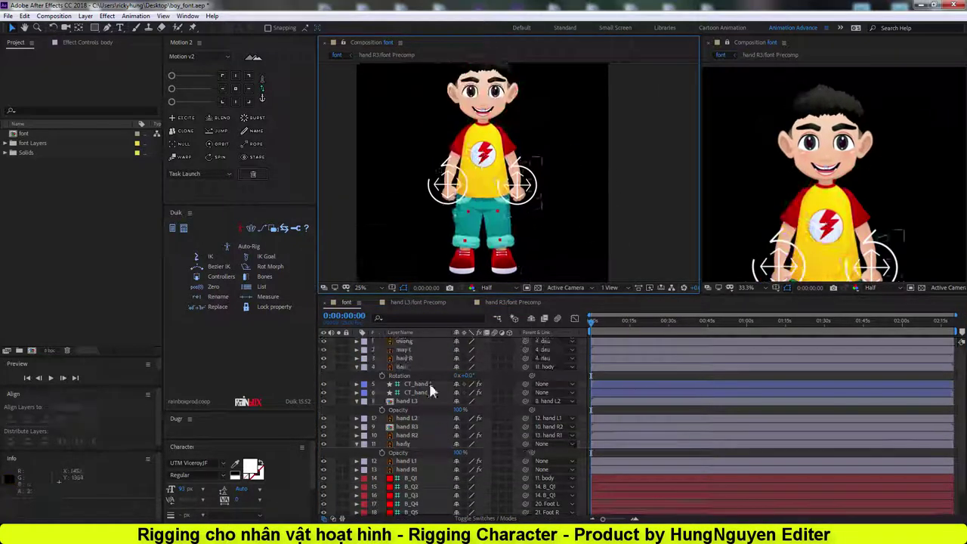
scroll(427, 423, down, 1)
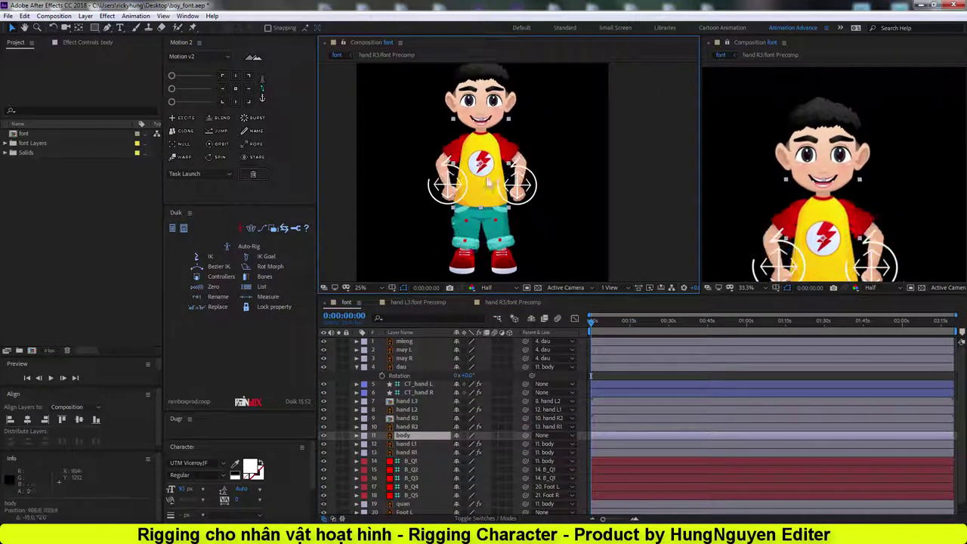
drag(346, 449, 347, 484)
drag(346, 441, 347, 432)
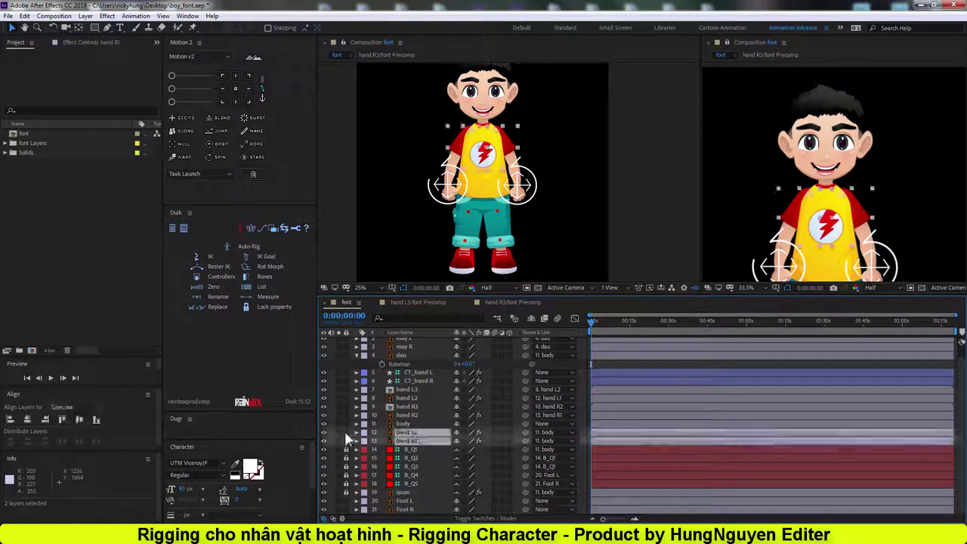
click(407, 416)
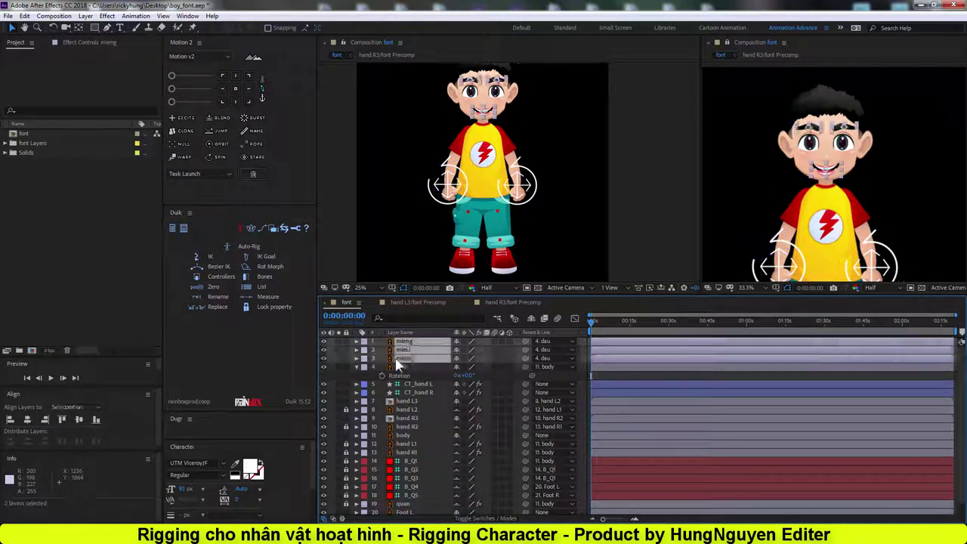
click(532, 318)
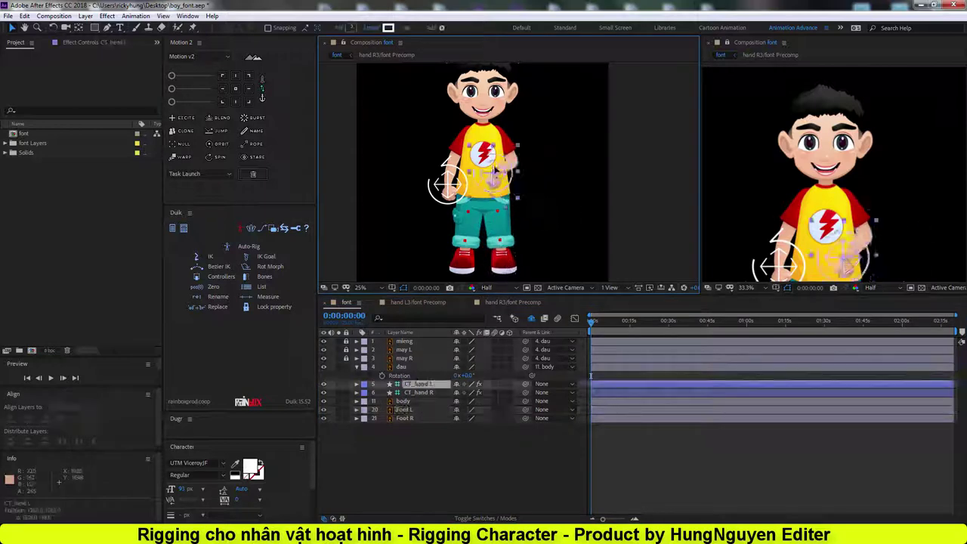
- Select the mouth layer mieng and show its Scale
click(404, 341)
key(s)
scroll(570, 194, up, 2)
- Add a new shape layer named eye_close
scroll(571, 194, up, 2)
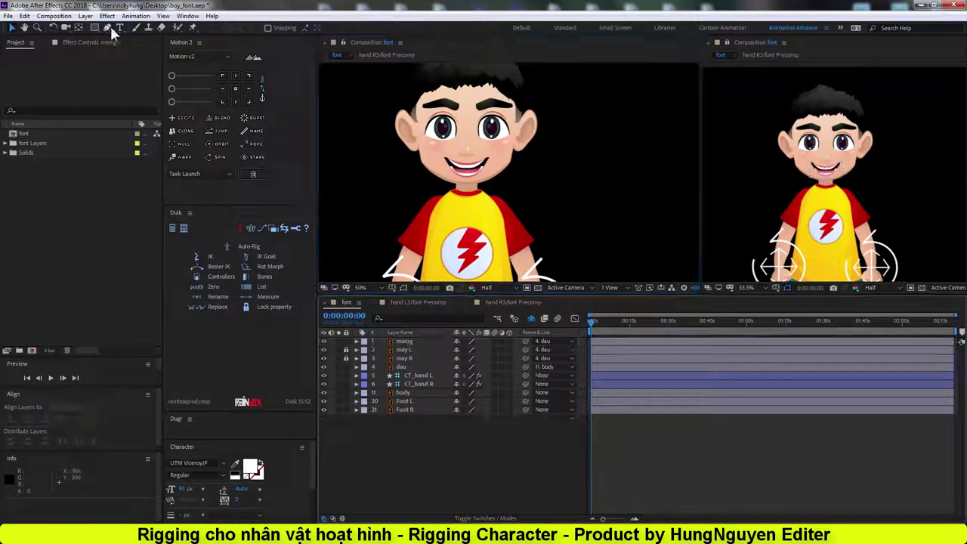
right_click(412, 318)
click(572, 391)
text(eye_close)
key(Return)
scroll(469, 152, up, 3)
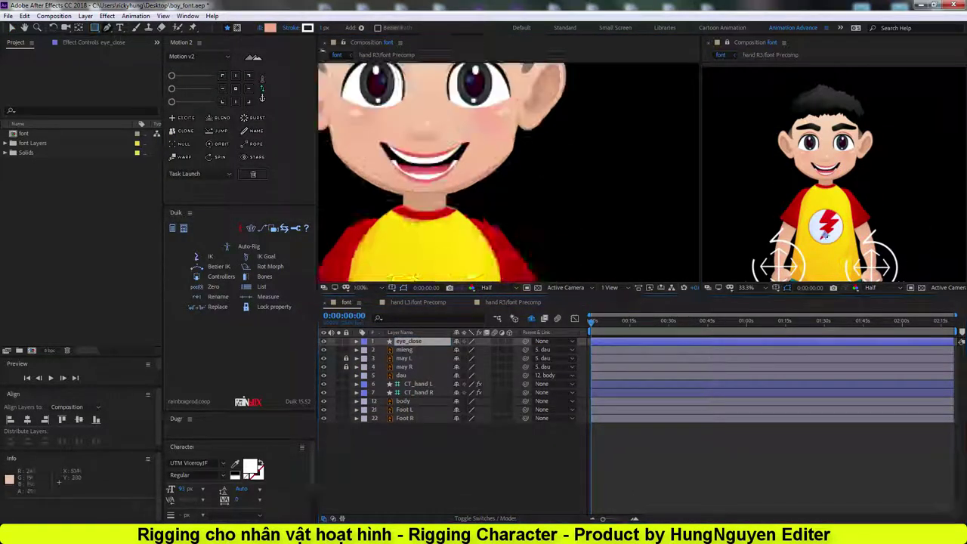
- Draw skin-coloured closed eyelid outlines over both eyes
click(270, 27)
scroll(492, 151, up, 3)
click(490, 198)
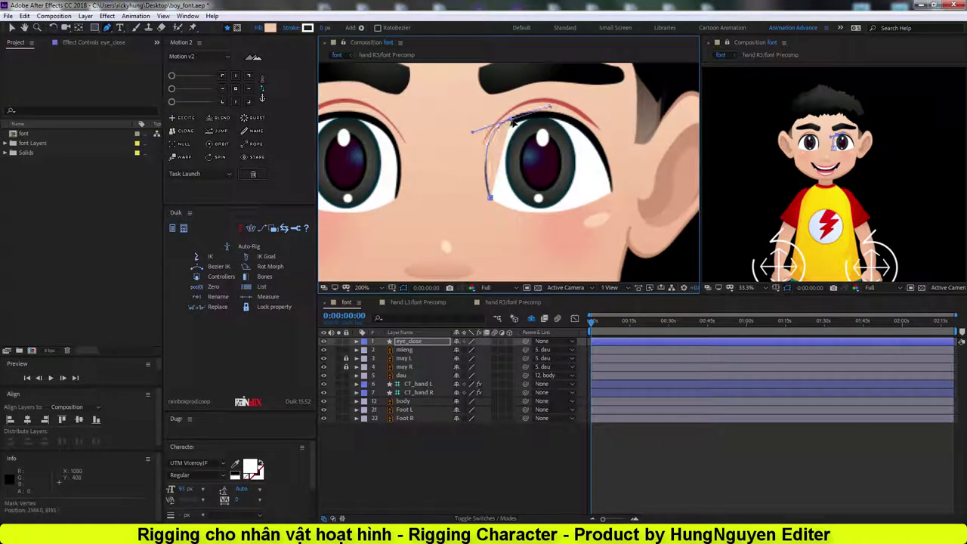
click(604, 148)
click(490, 198)
click(541, 219)
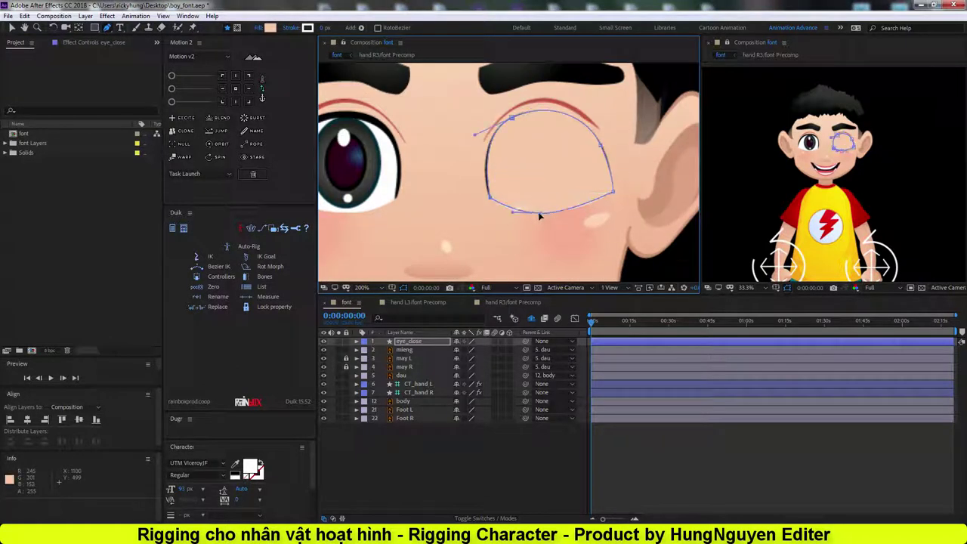
scroll(483, 173, left, 3)
click(508, 202)
click(453, 113)
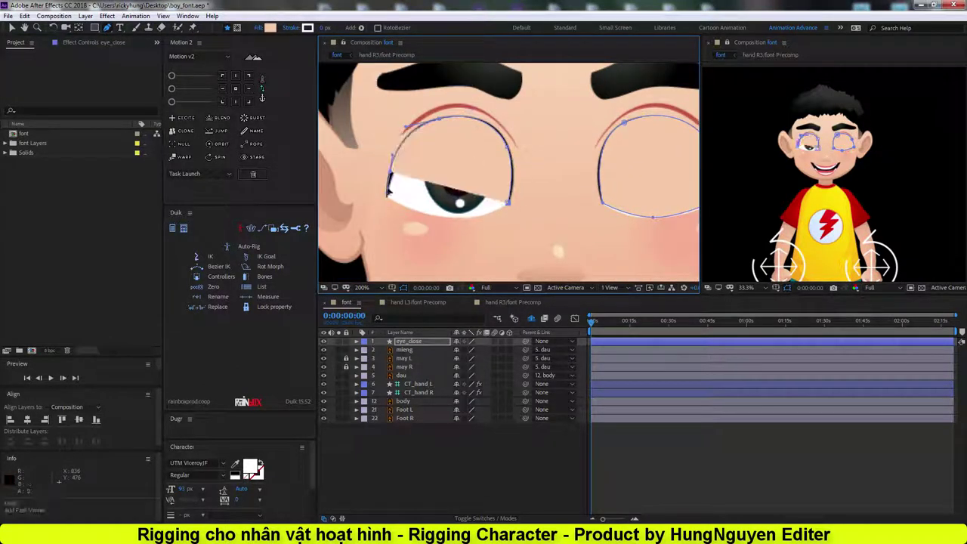
- Parent eye_close to the head dau, refine its right side, and group project items into a folder
scroll(510, 209, down, 2)
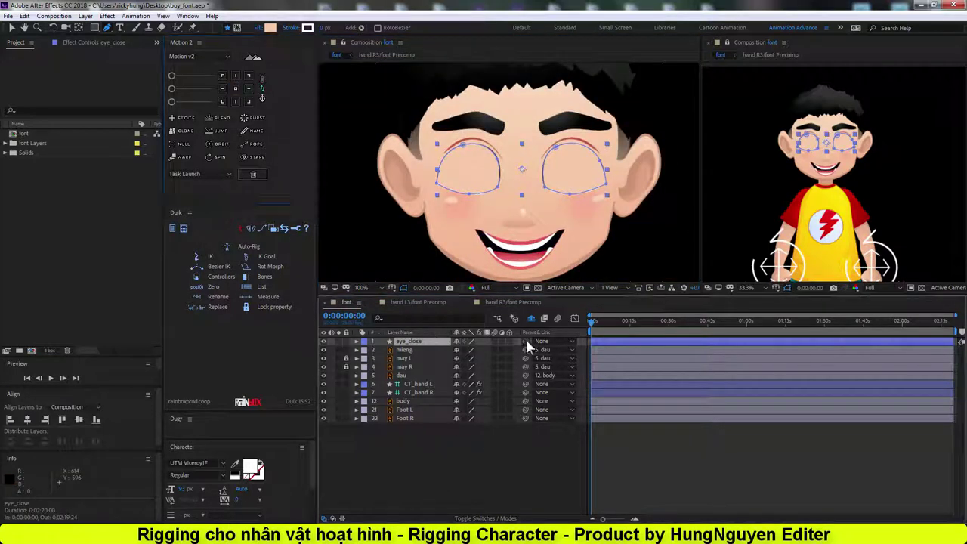
drag(526, 341, 401, 376)
ctrl+click(356, 341)
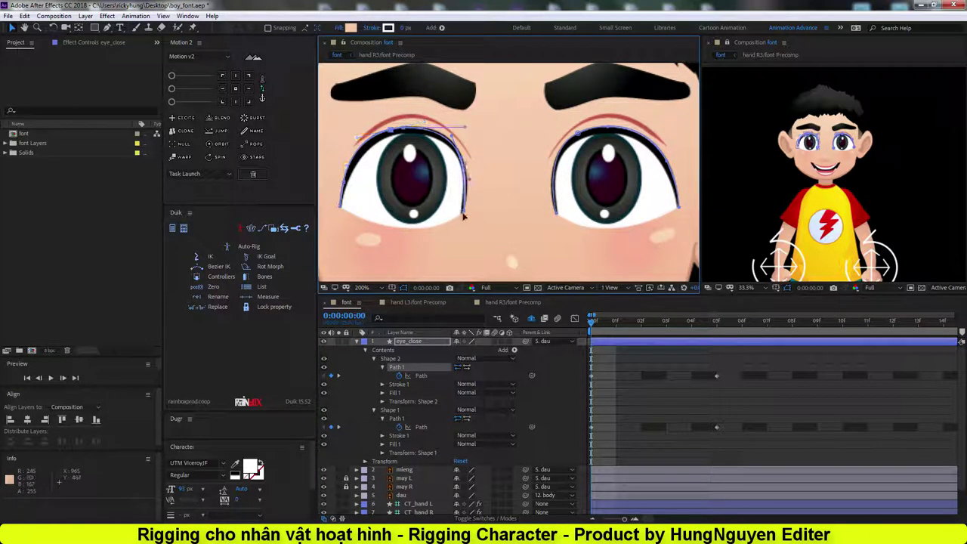
drag(464, 185, 469, 170)
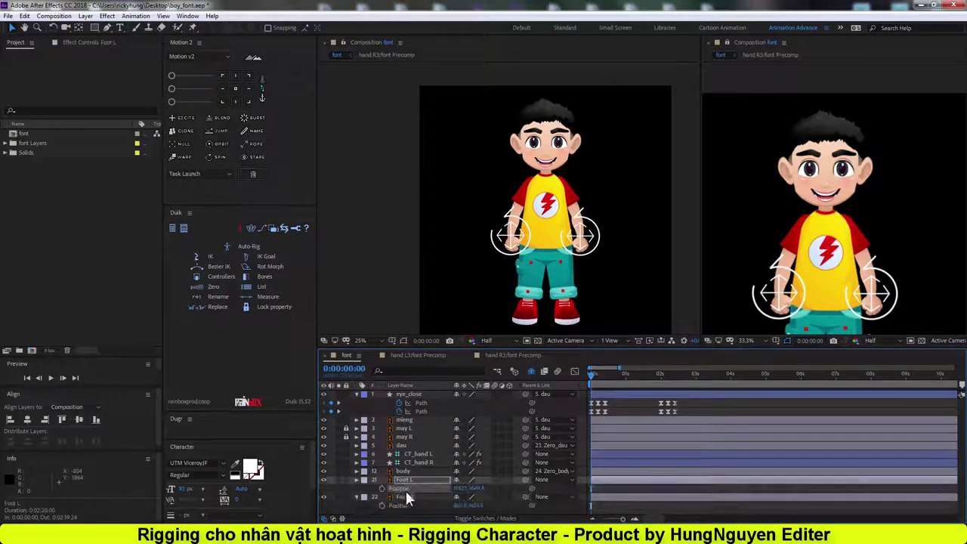
drag(45, 181, 40, 137)
key(ctrl+alt+shift+n)
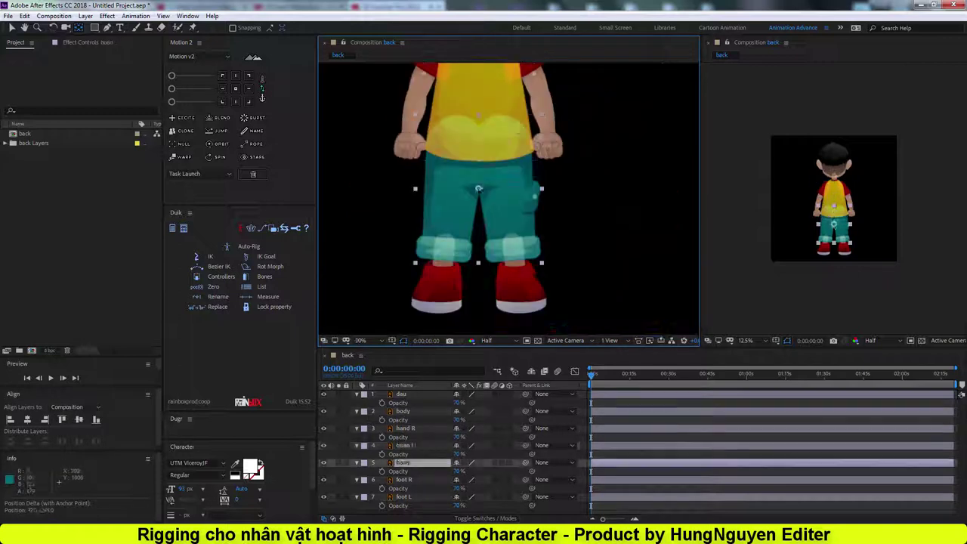
- Move CT_handL between B_TT2 and hand L and parent it to its zero null
click(516, 256)
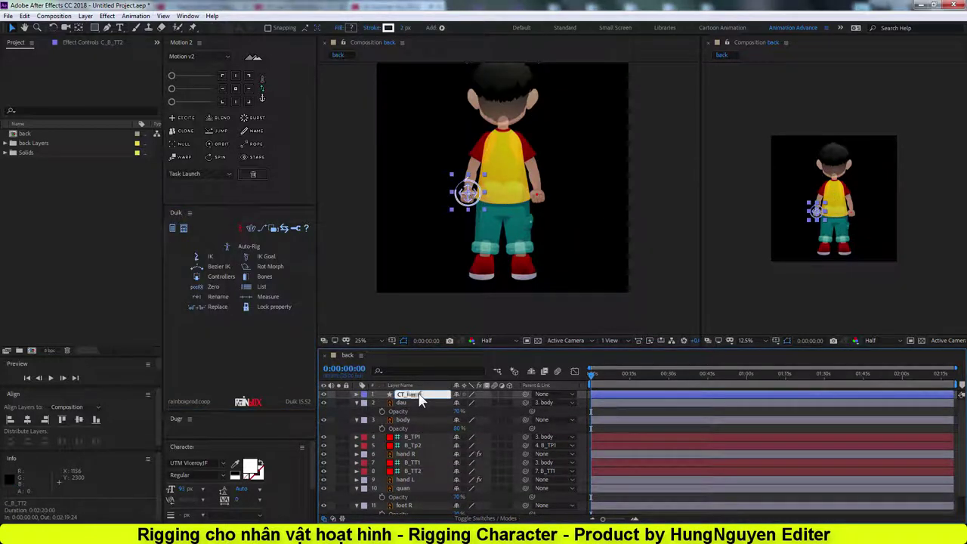
drag(420, 401, 420, 471)
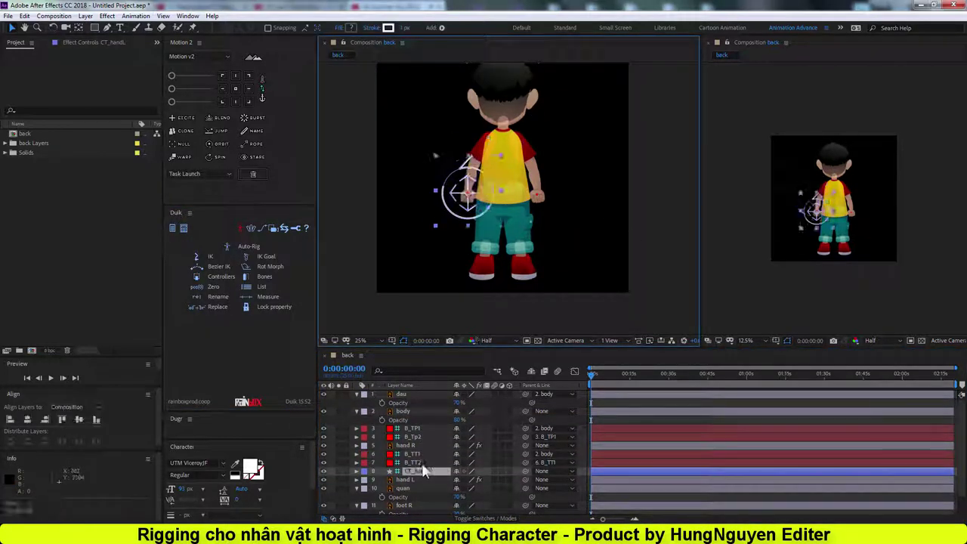
click(214, 287)
- Create the second hand controller named CT_handR and show the trousers' Puppet effect
click(221, 276)
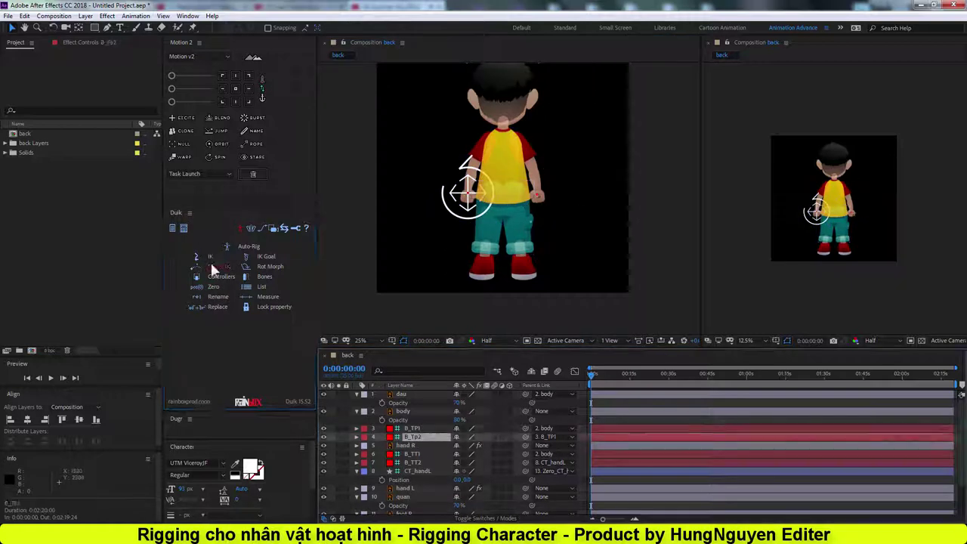
text(R)
key(Return)
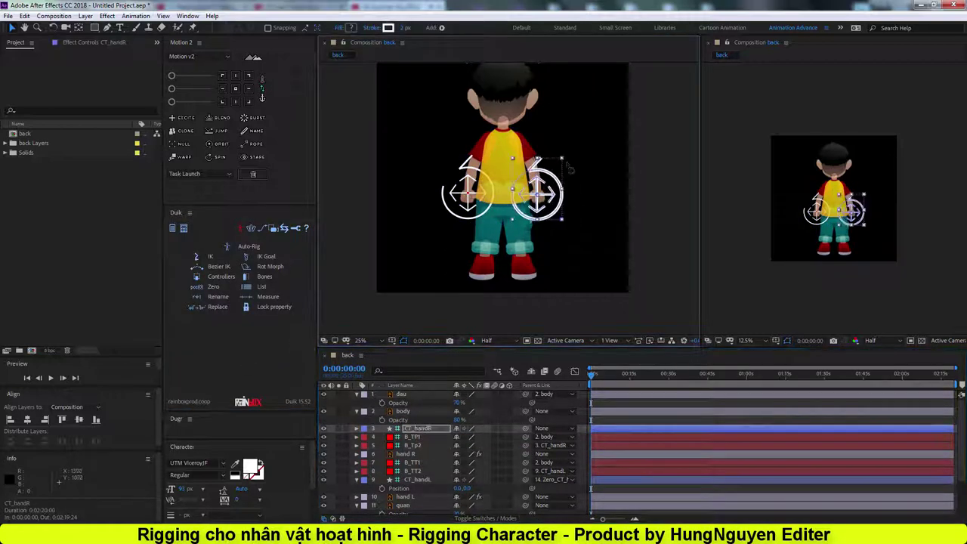
click(488, 179)
key(ctrl+p)
- Create bones on quan's puppet pins and make body the parent of quan
click(474, 237)
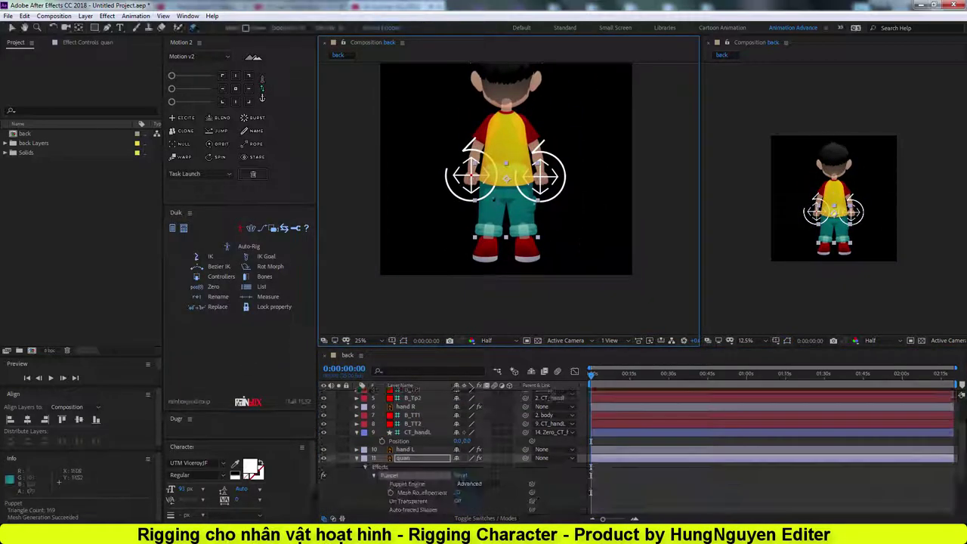
key(u)
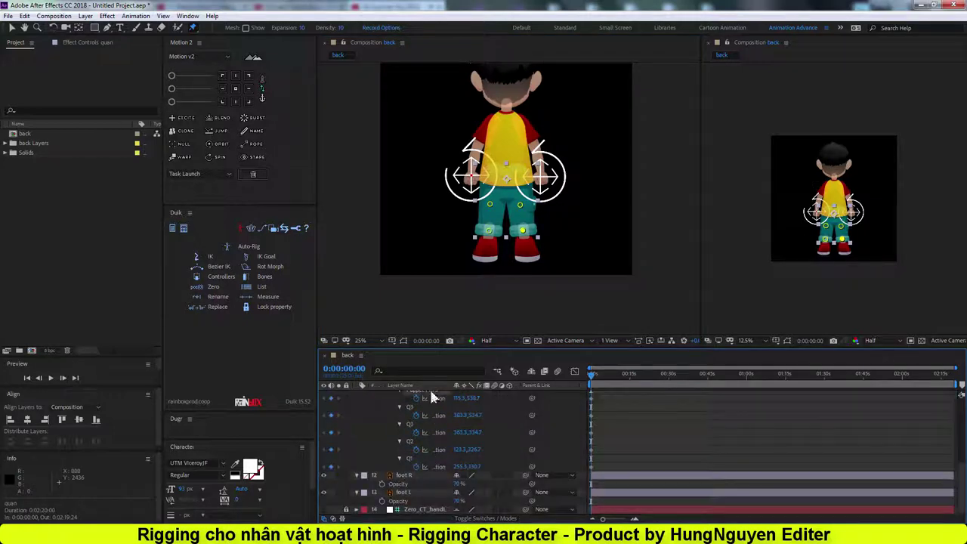
click(274, 278)
click(544, 466)
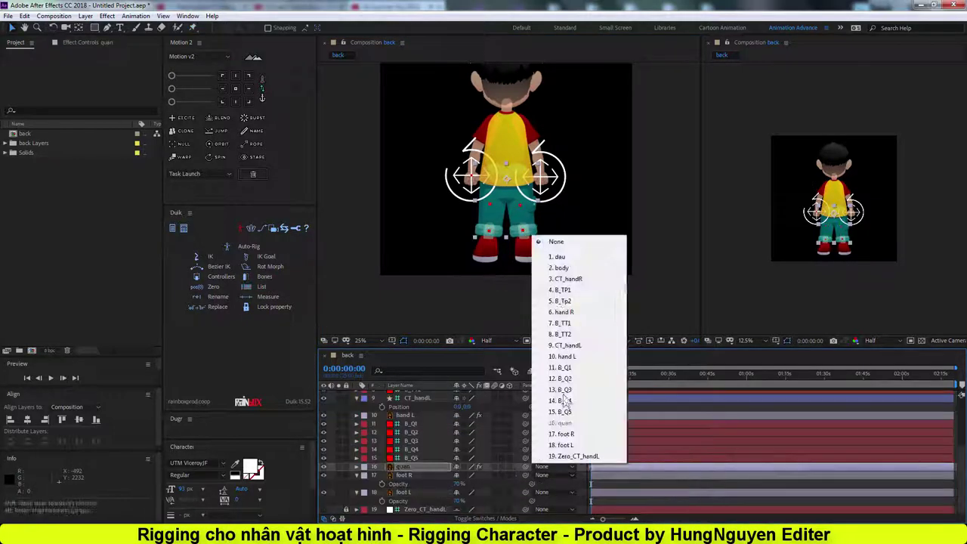
click(558, 268)
- Select foot R and B_TT2, then arrange the back and boy_font folders on the desktop
scroll(412, 495, up, 1)
click(411, 492)
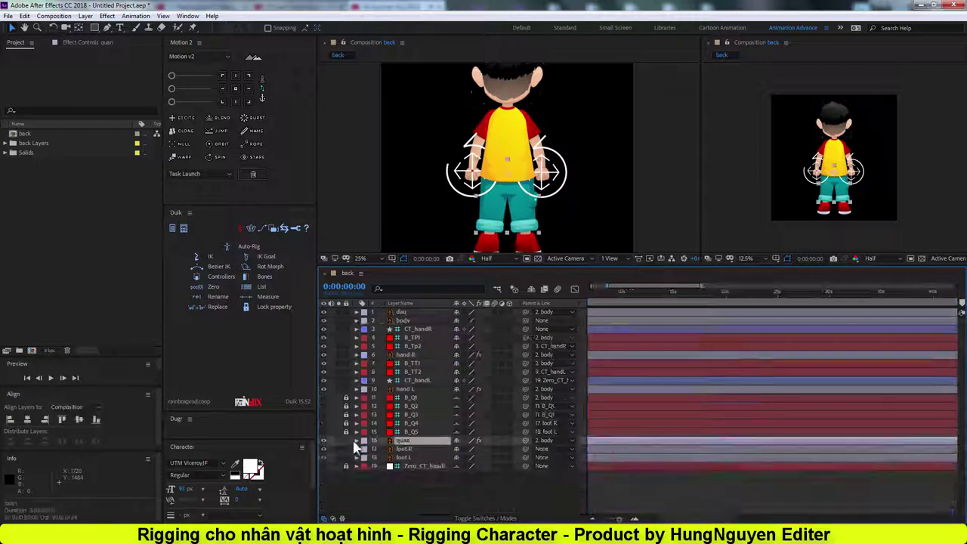
click(425, 372)
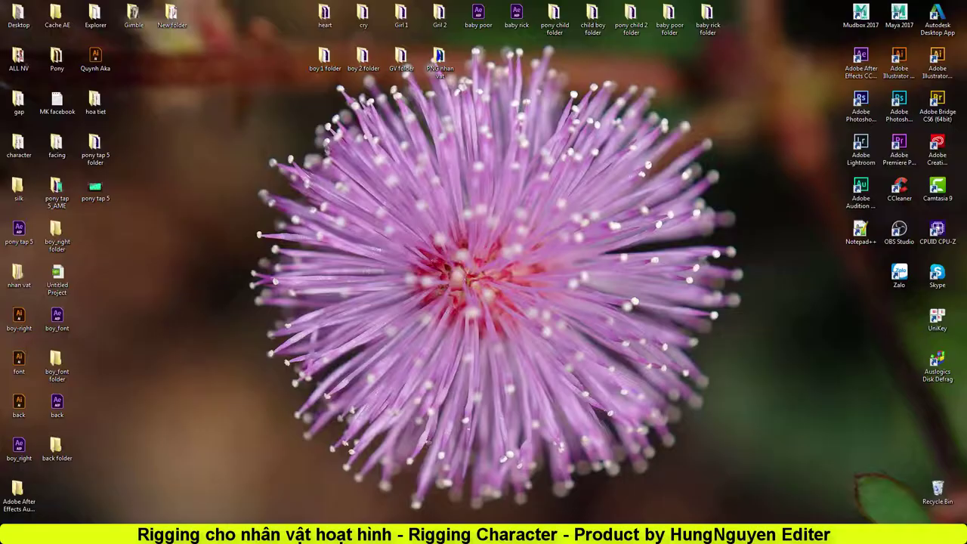
drag(57, 448, 210, 144)
drag(68, 370, 181, 336)
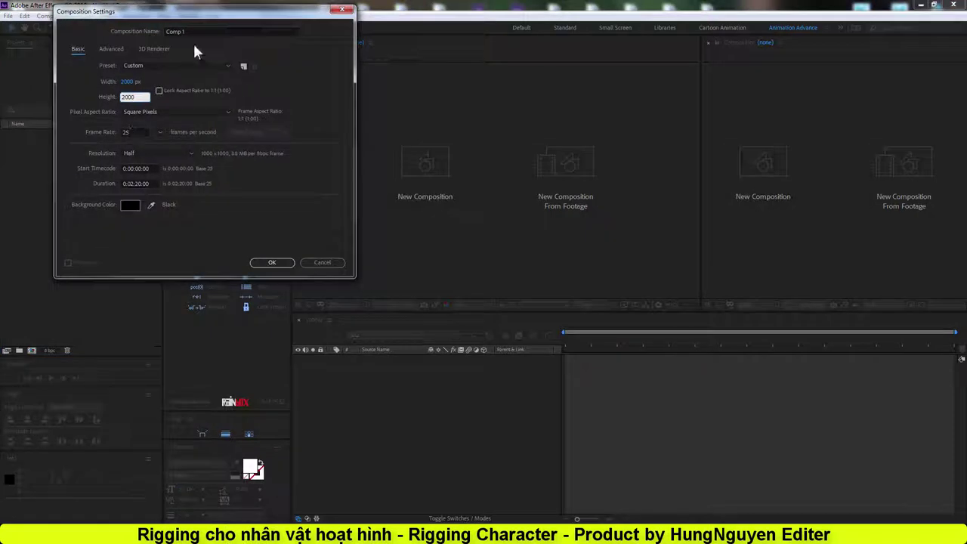
- Create the Cu Ti composition and import the three view projects
click(166, 31)
text(Cu Ti)
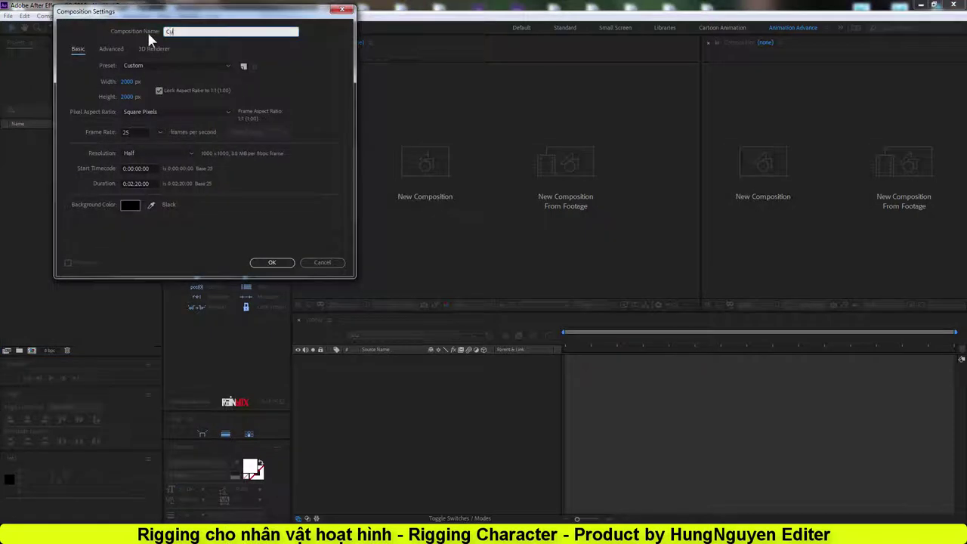
click(272, 263)
key(ctrl+i)
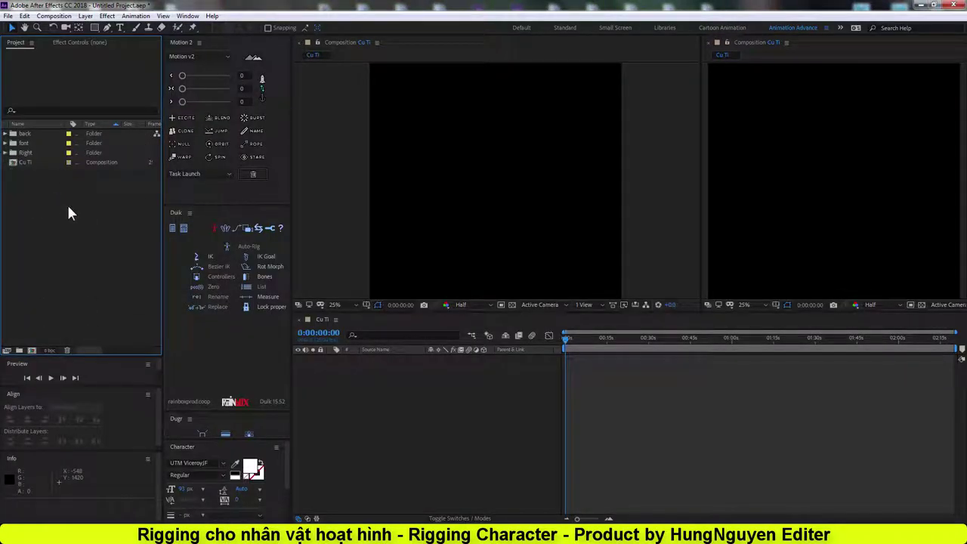
- Add a Duik controller named CT_Master in Cu Ti and give it a zero null
right_click(348, 377)
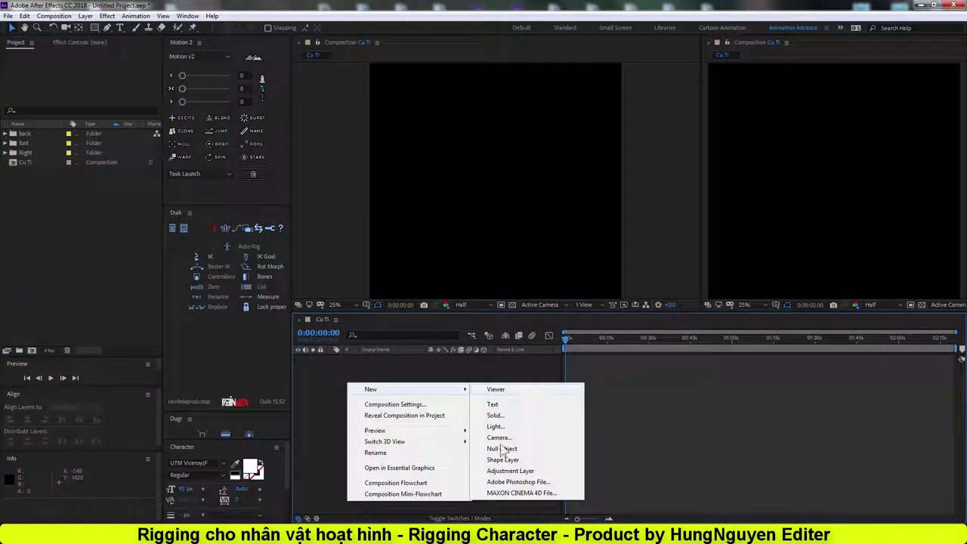
click(221, 276)
click(288, 348)
click(428, 361)
key(Return)
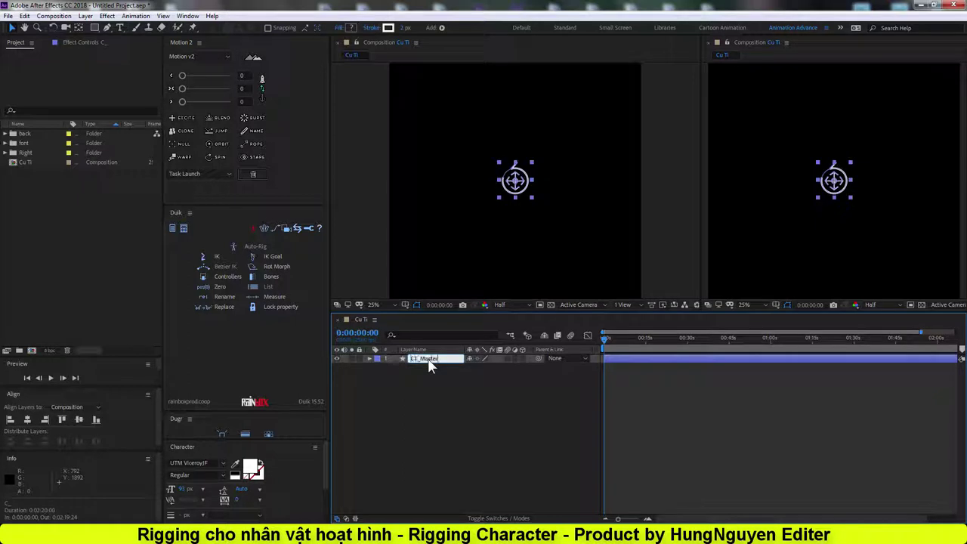
right_click(435, 362)
click(220, 286)
- Add Checkbox Controls named Right, Font and Back to CT_Master
right_click(429, 358)
mouse_move(451, 226)
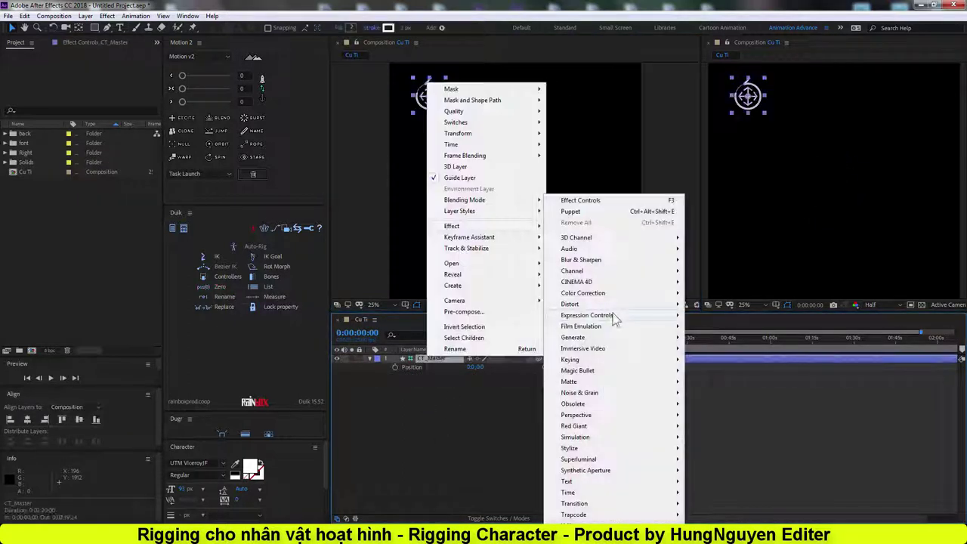
mouse_move(616, 317)
click(715, 337)
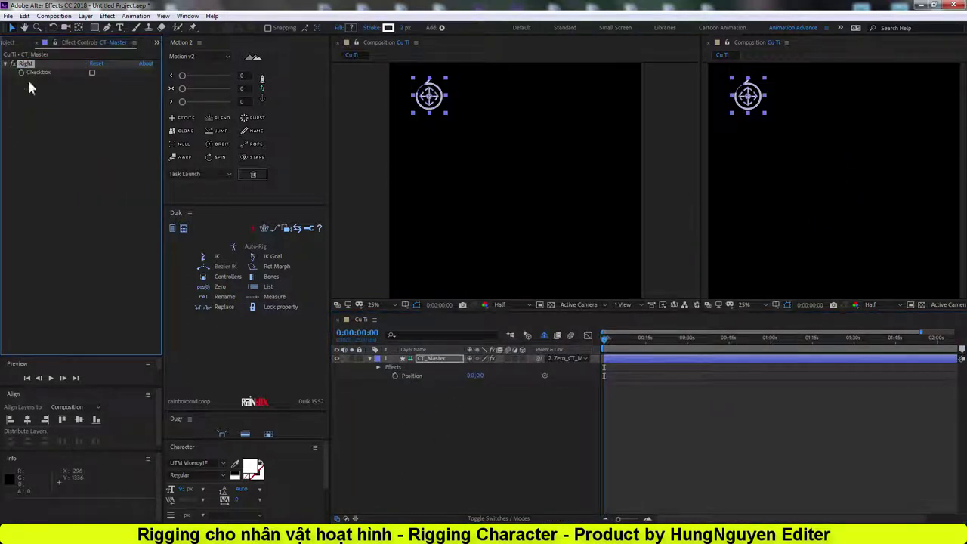
text(Back)
key(Return)
key(e)
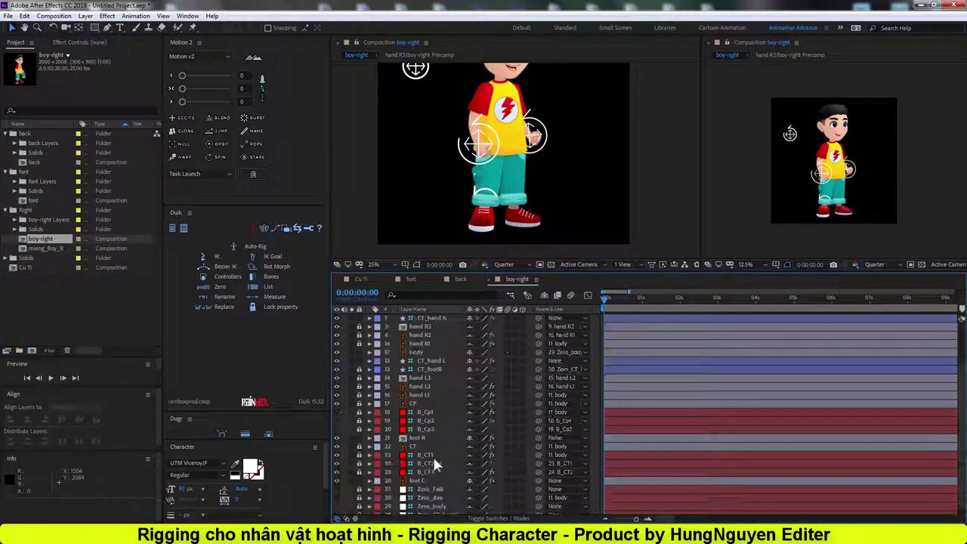
- Add boy-right and font comps to Cu Ti and link font's Opacity to the Font checkbox
drag(38, 244, 467, 498)
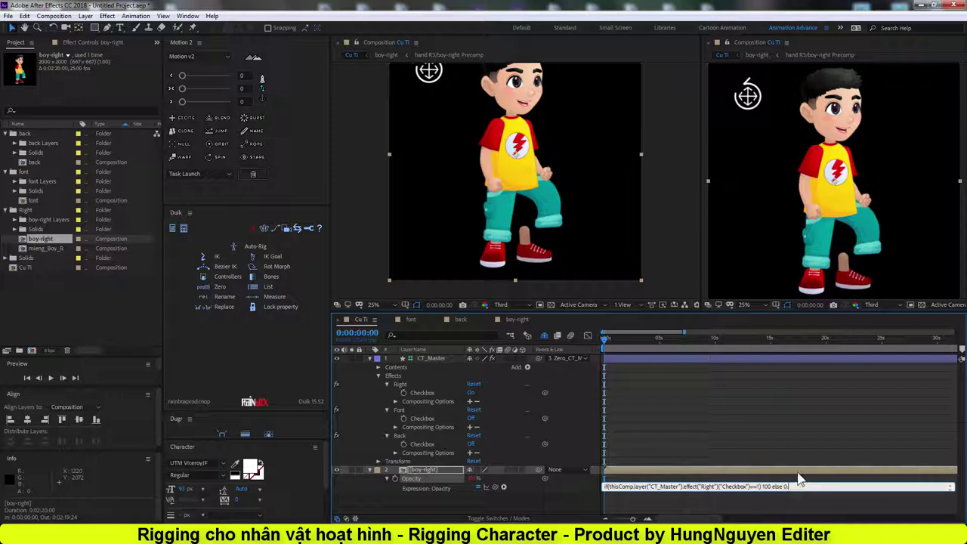
drag(34, 200, 434, 469)
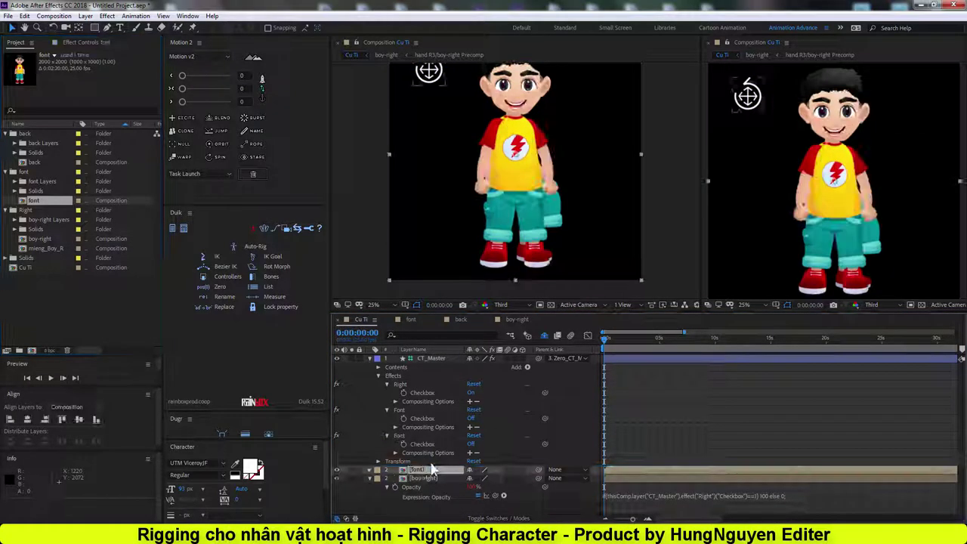
key(t)
click(471, 418)
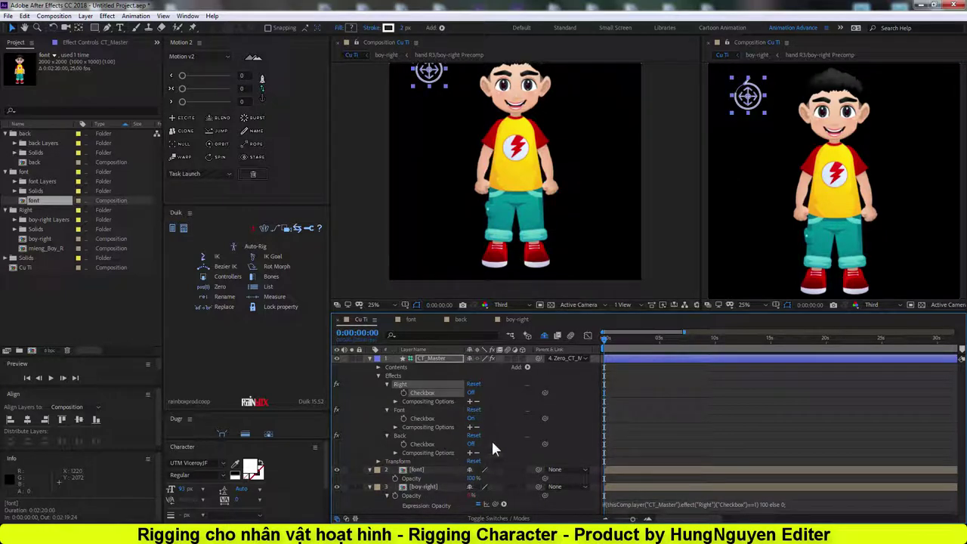
alt+click(395, 478)
drag(496, 488, 421, 418)
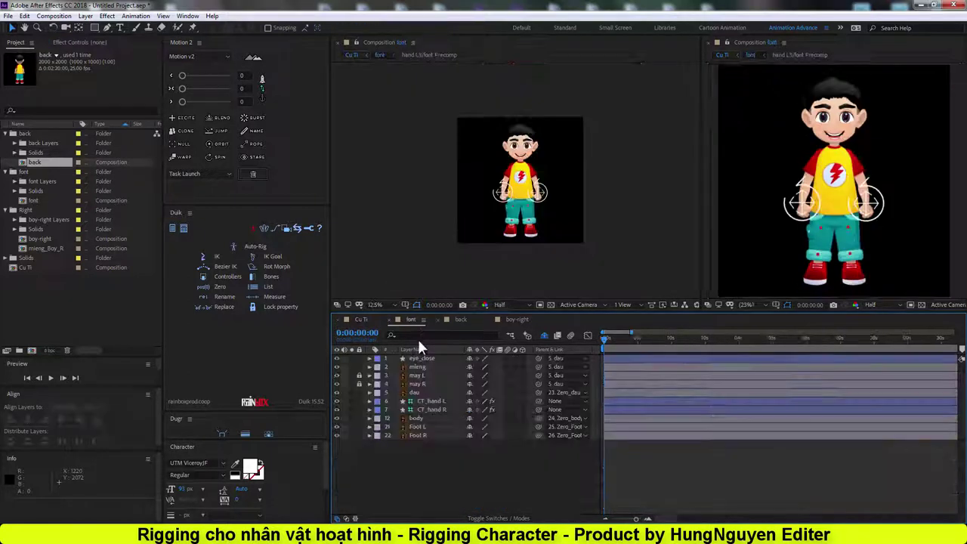
- Hide shy layers, return to Cu Ti, and toggle Right and Font checkboxes to show the front view
click(527, 243)
click(545, 335)
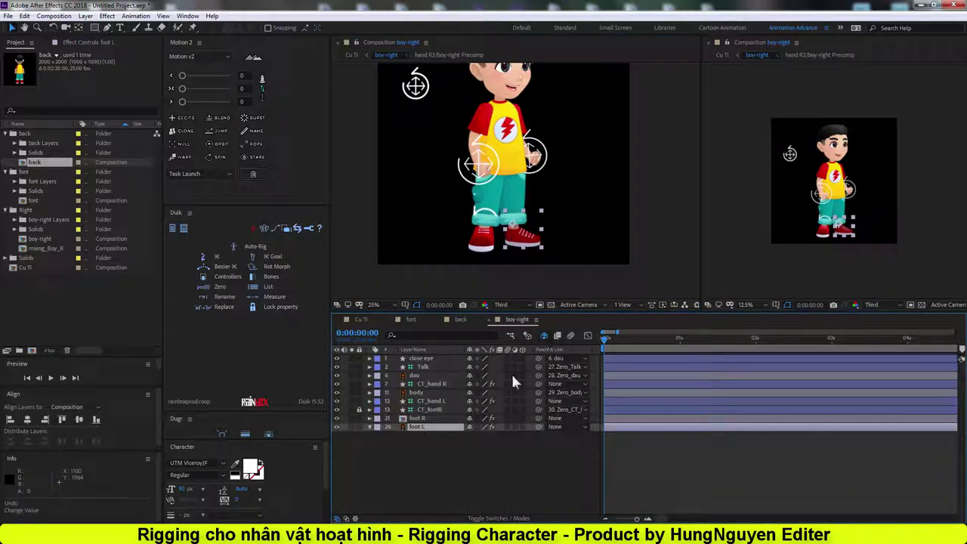
click(359, 320)
click(92, 73)
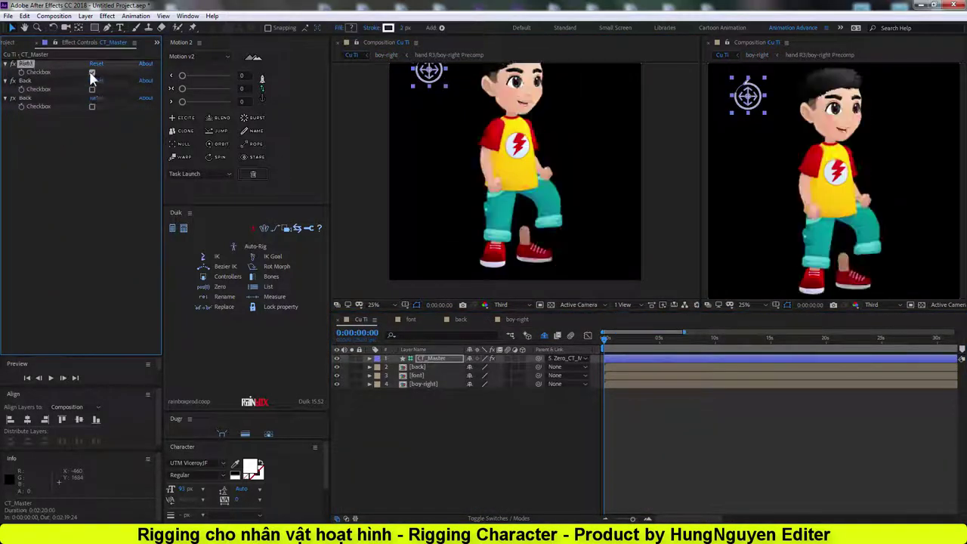
click(92, 76)
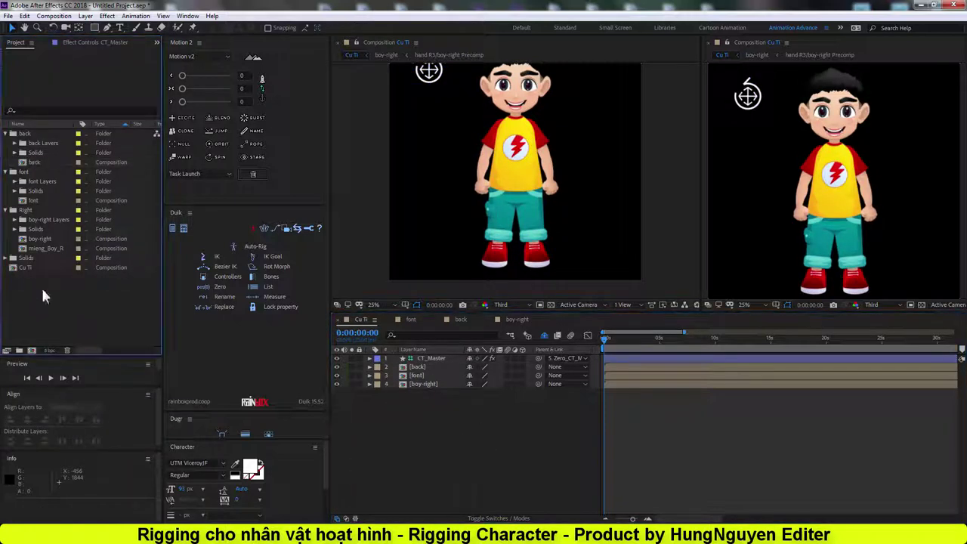
click(12, 152)
- Start Collect Files and save the project to the Desktop as cuti character.aep
click(8, 16)
mouse_move(38, 262)
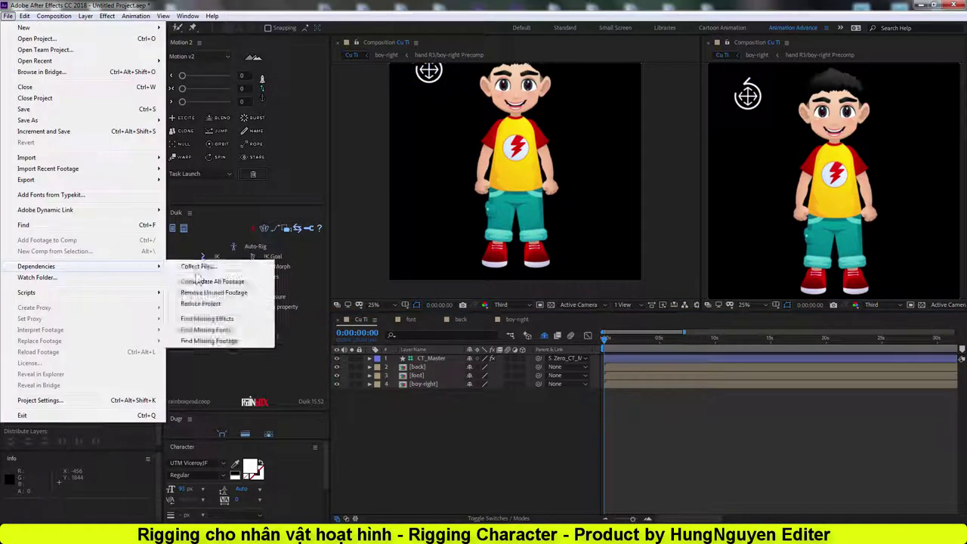
click(208, 262)
click(44, 101)
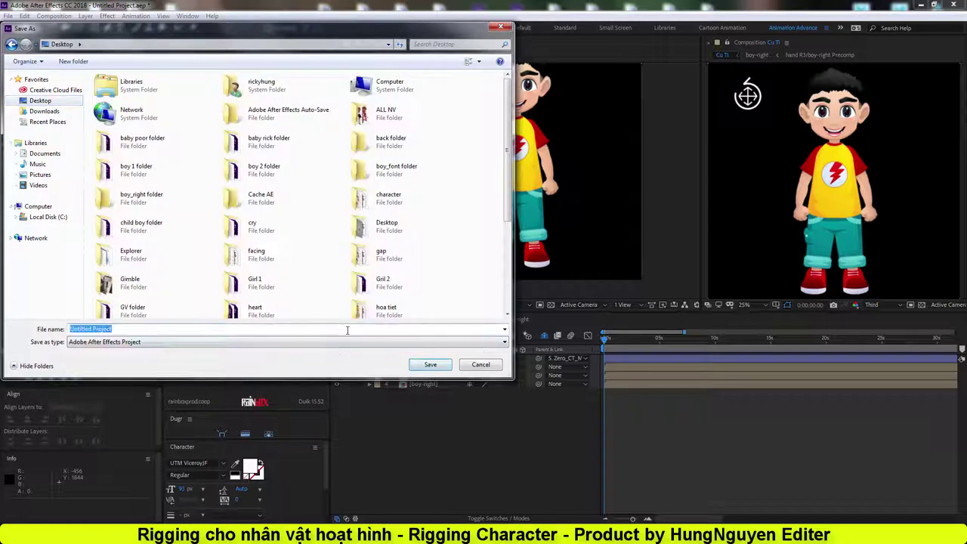
text(racte)
key(Return)
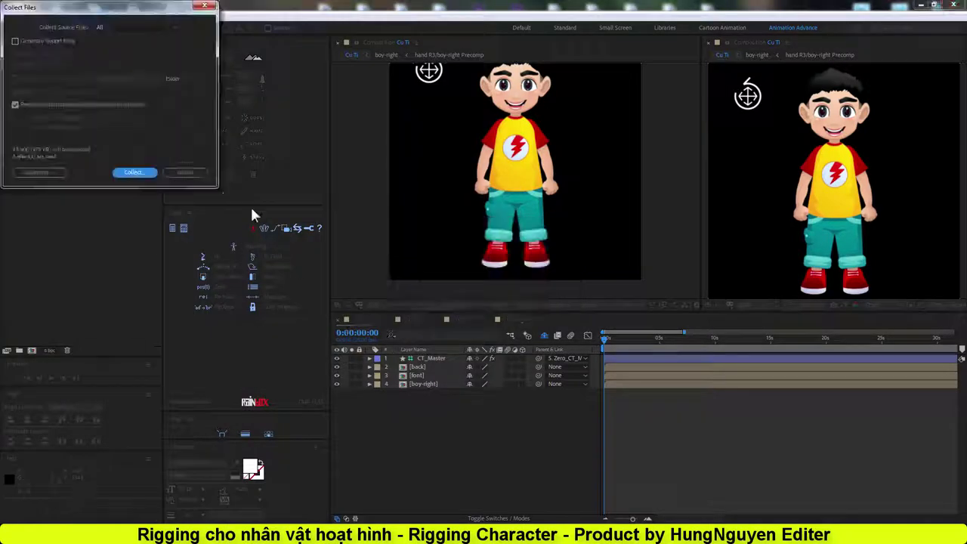
- Collect the files into the cuti character folder and close the Explorer window
click(134, 171)
click(427, 365)
click(778, 76)
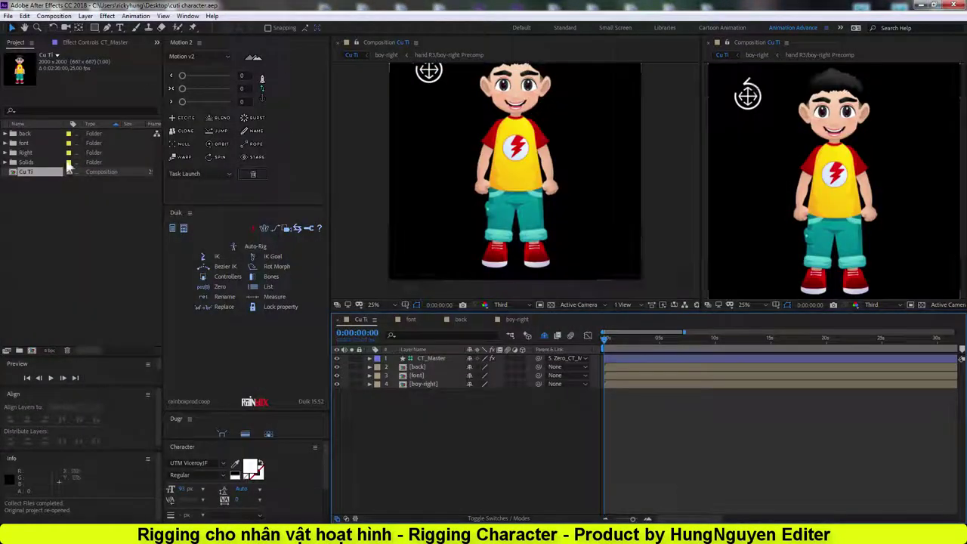